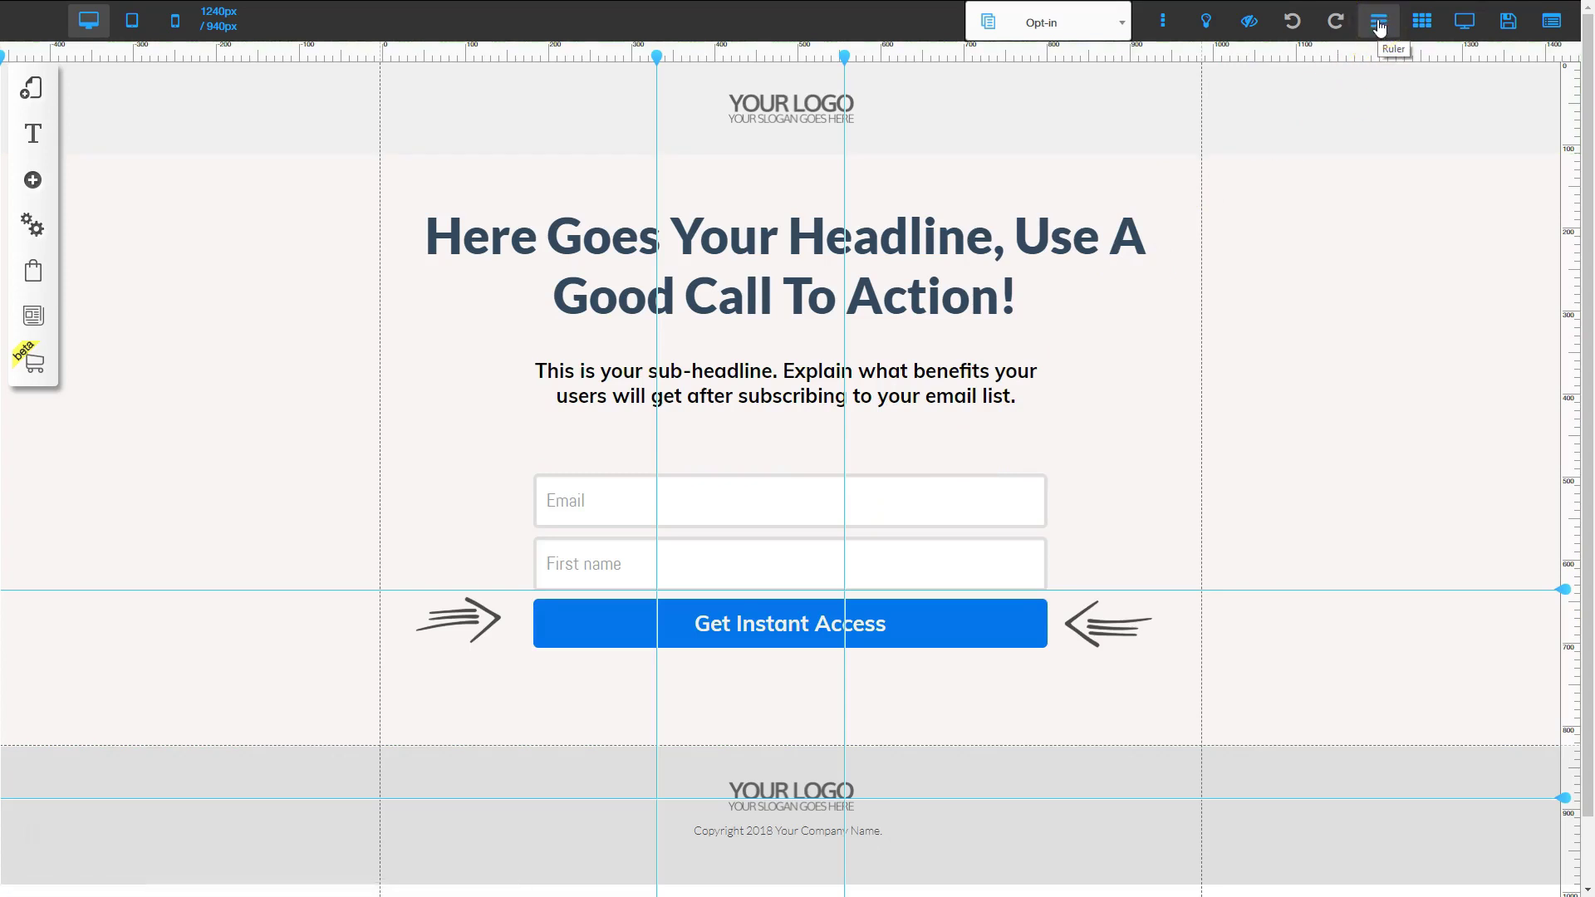
# Hide the rulers and display the Blueprint layout to view the funnel diagram.
pyautogui.click(1380, 25)
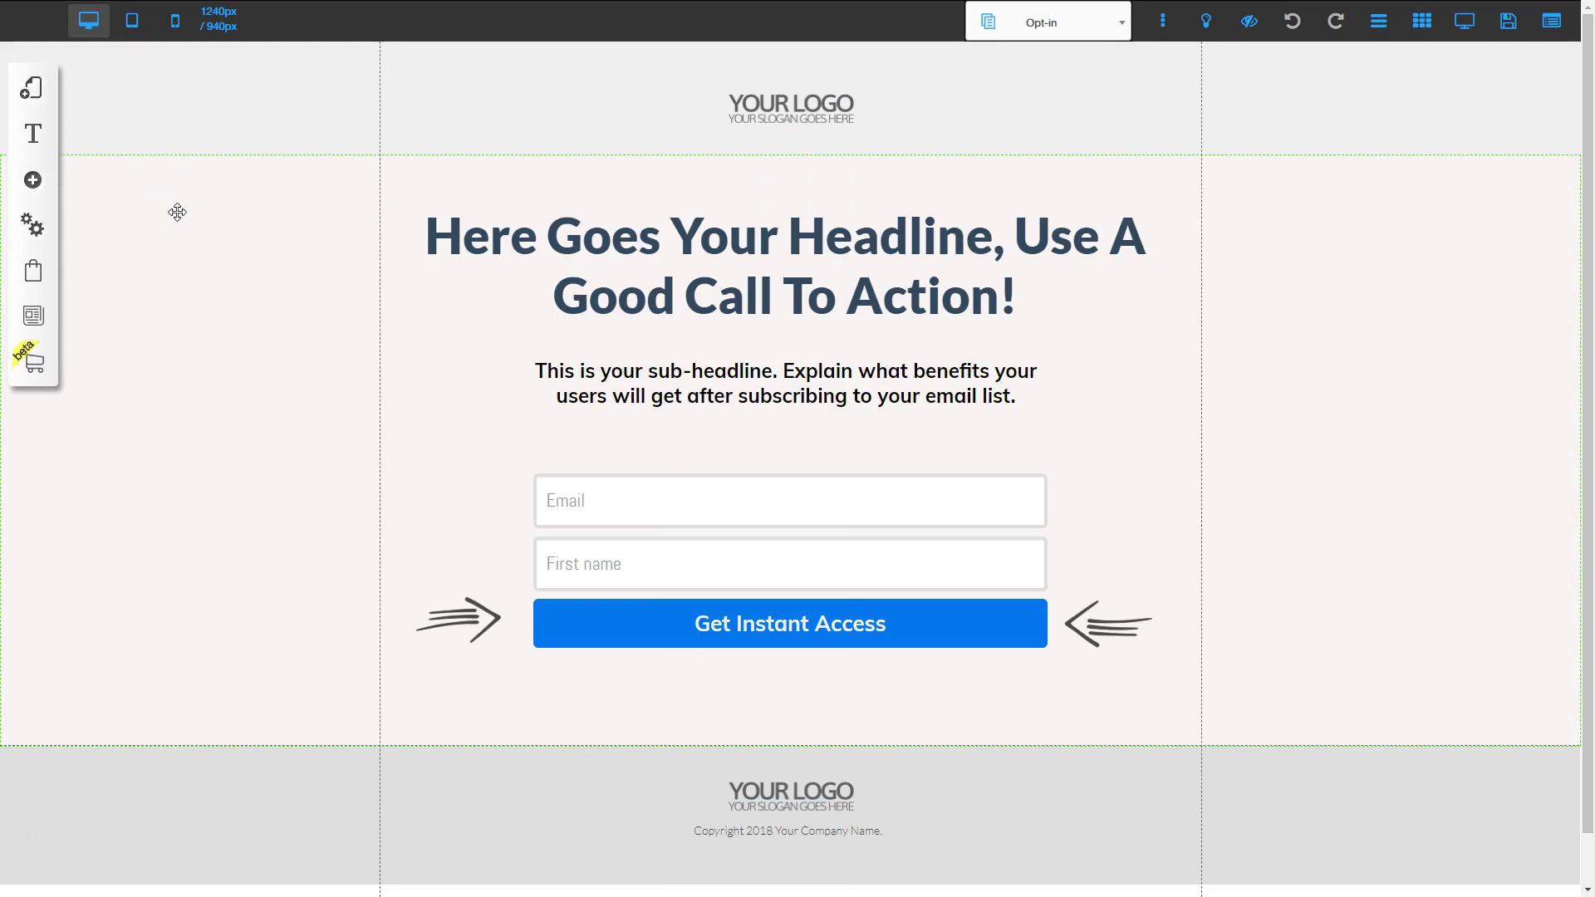
pyautogui.click(32, 84)
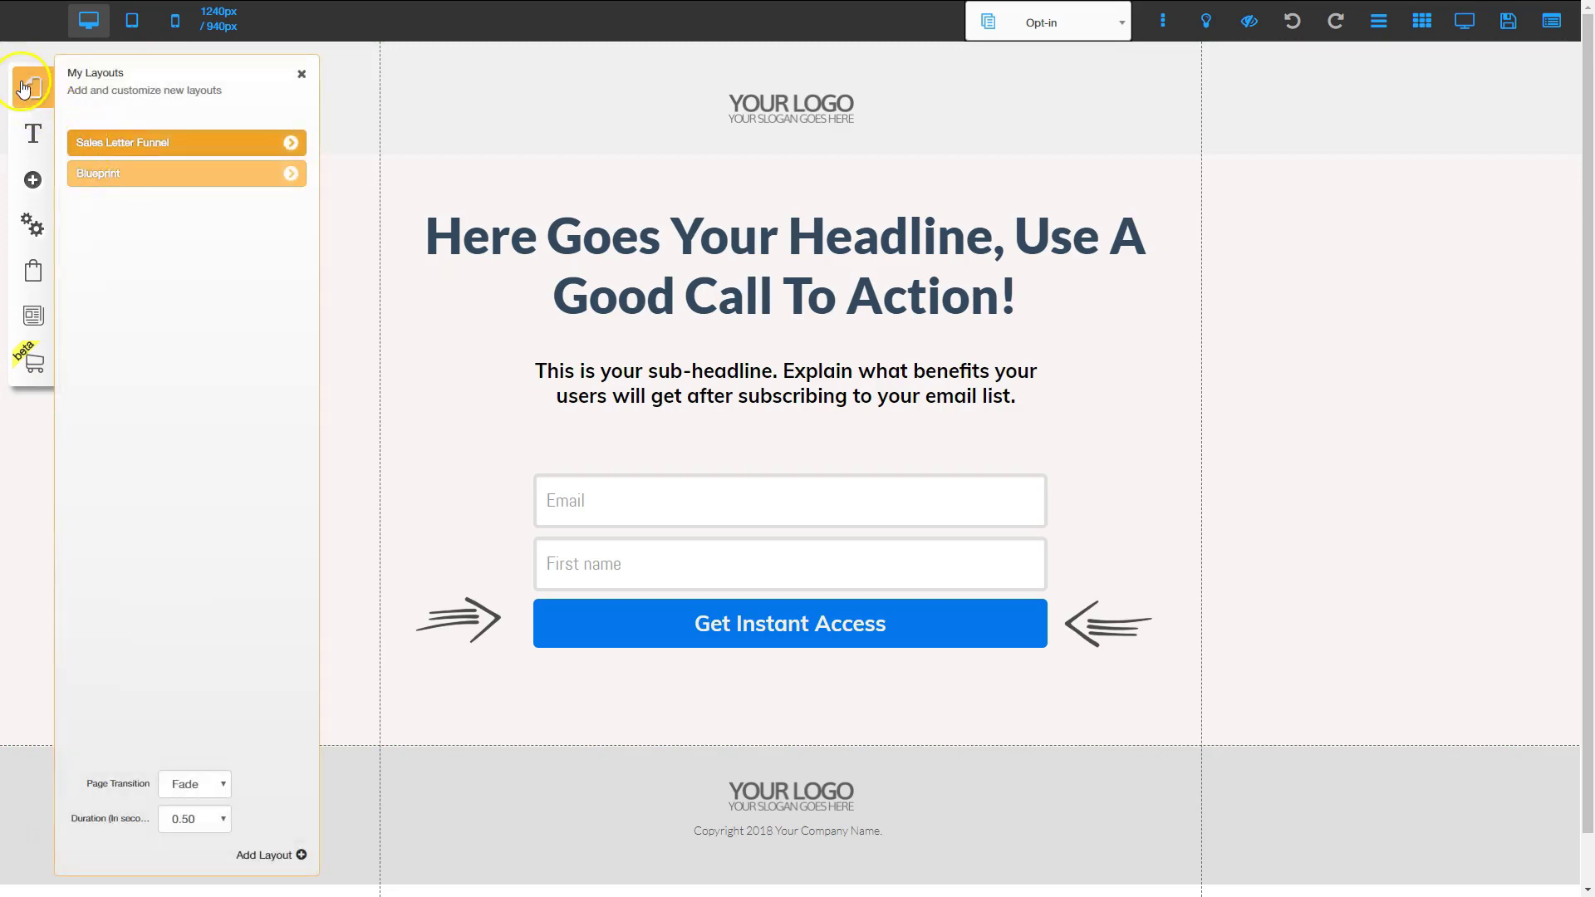
pyautogui.click(132, 179)
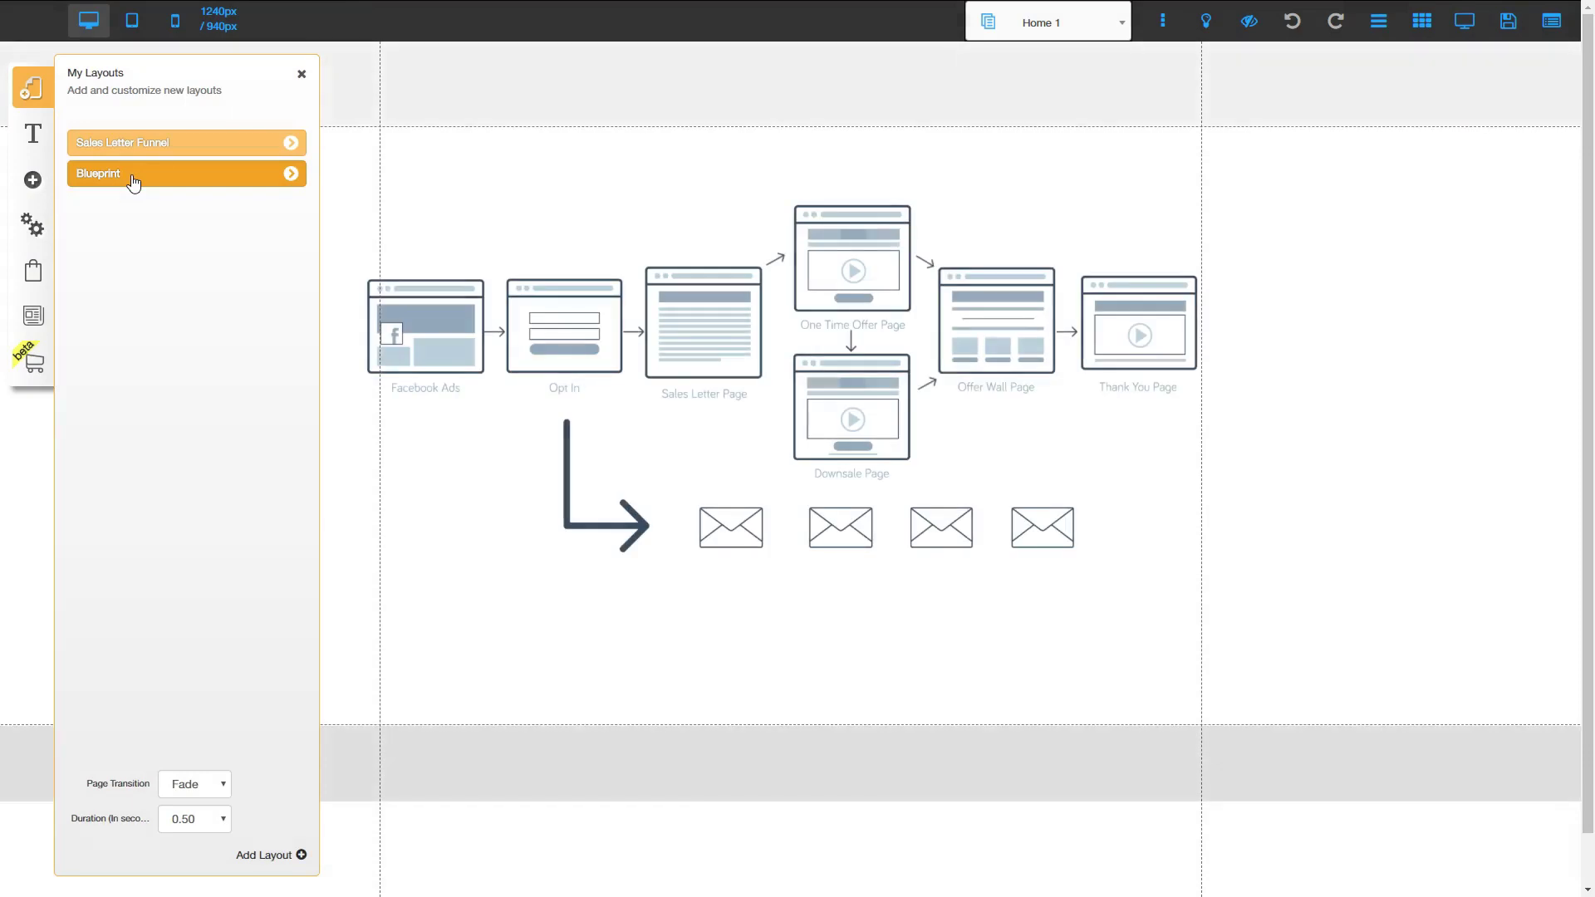
pyautogui.click(301, 74)
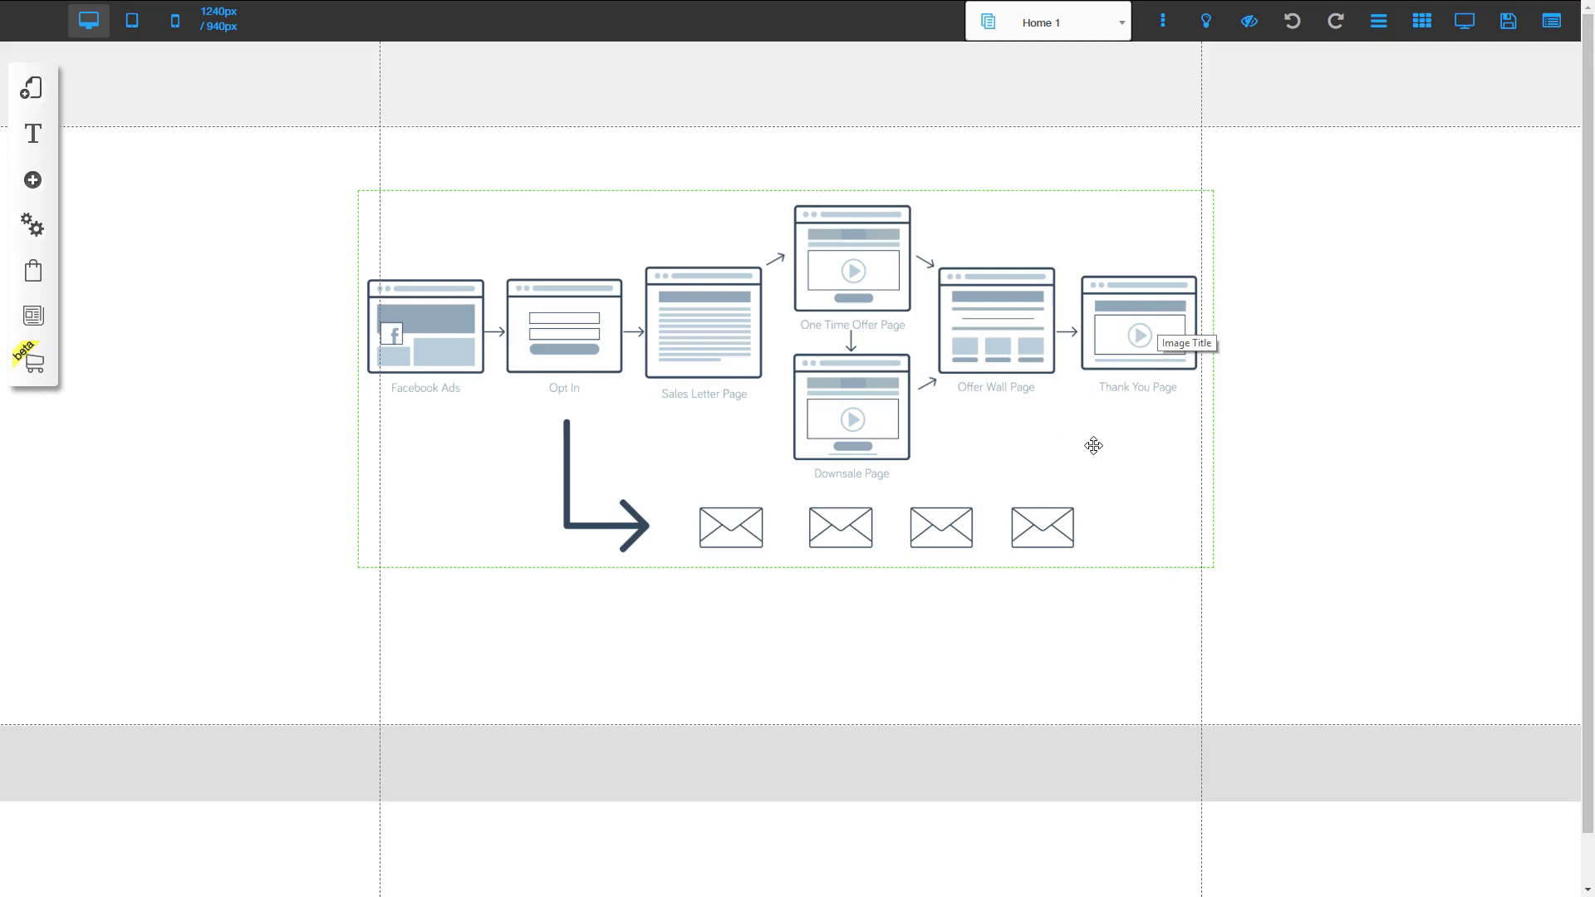
# Switch to the Opt-in page of the Sales Letter Funnel layout.
pyautogui.click(34, 90)
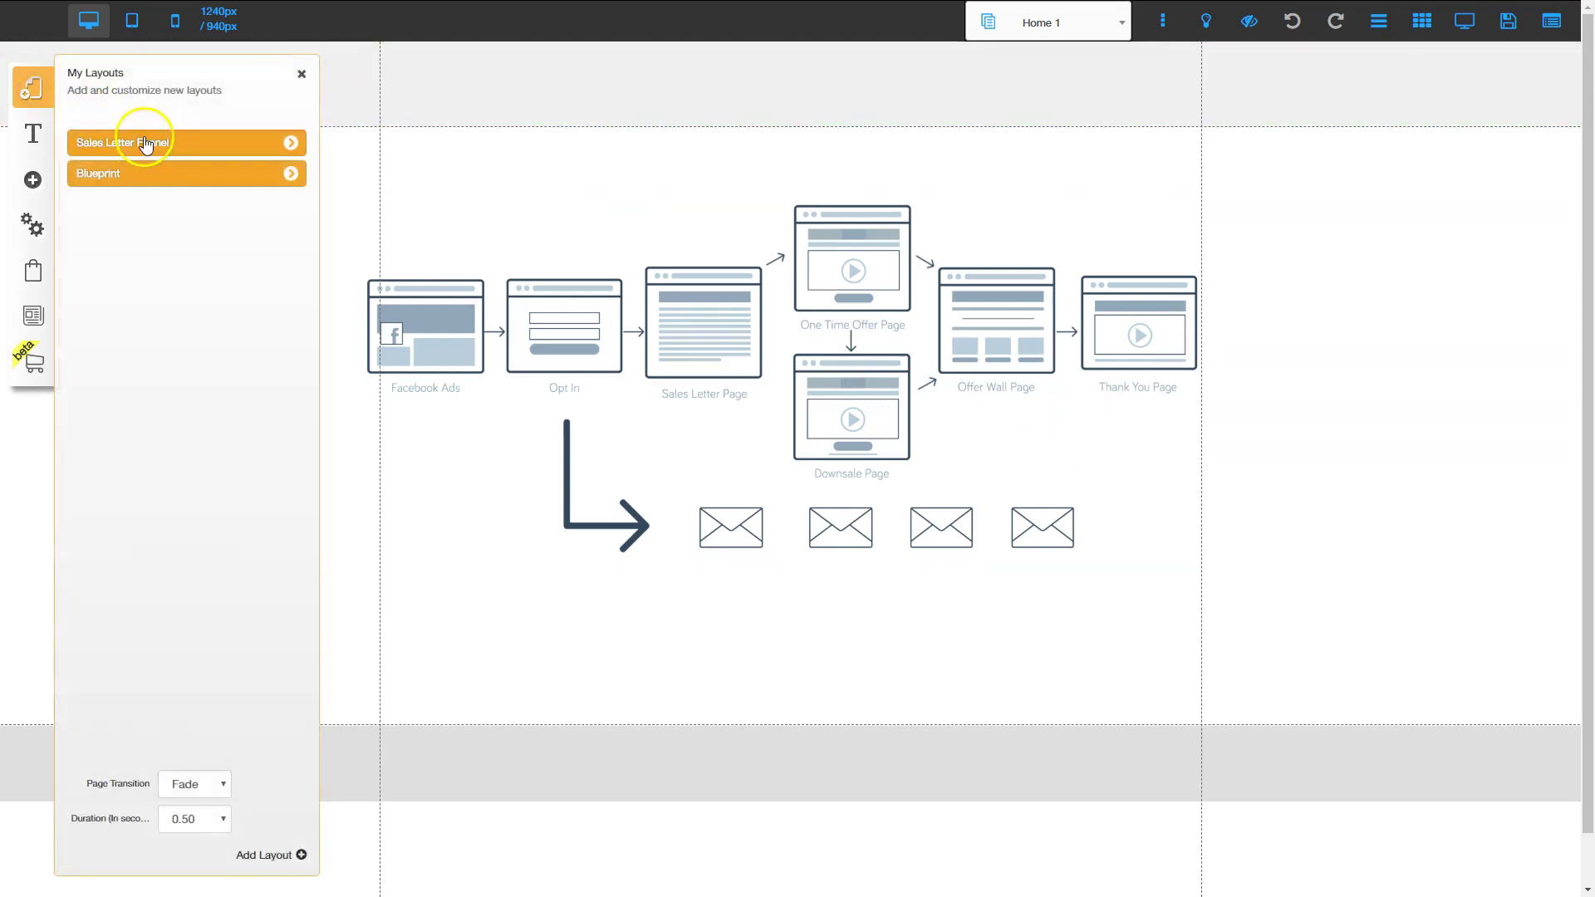
pyautogui.click(292, 145)
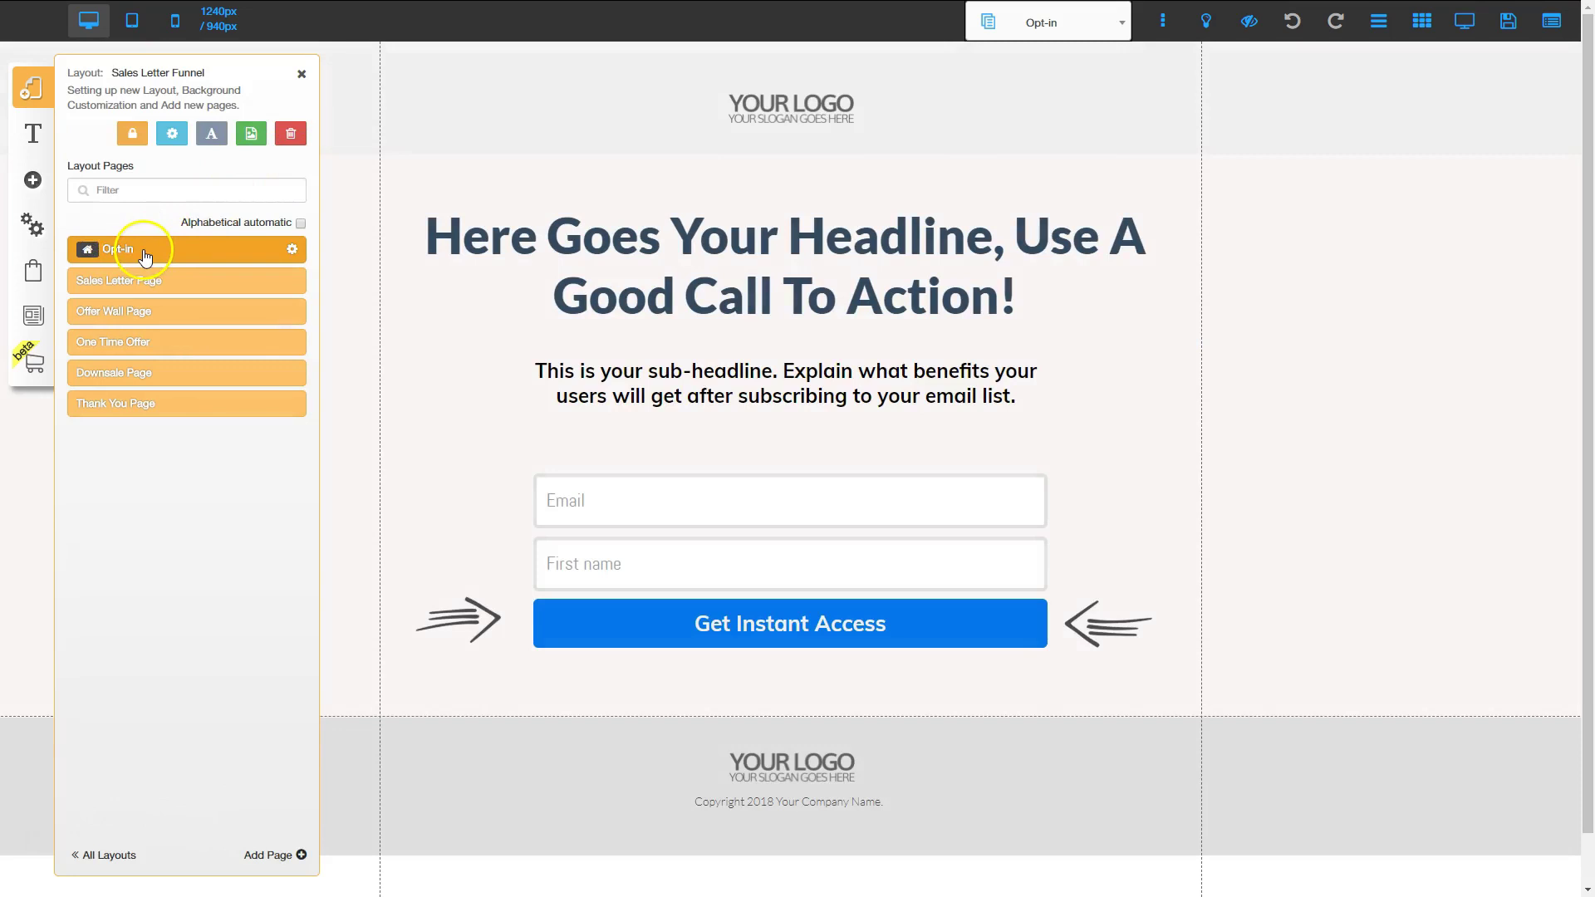
pyautogui.click(301, 73)
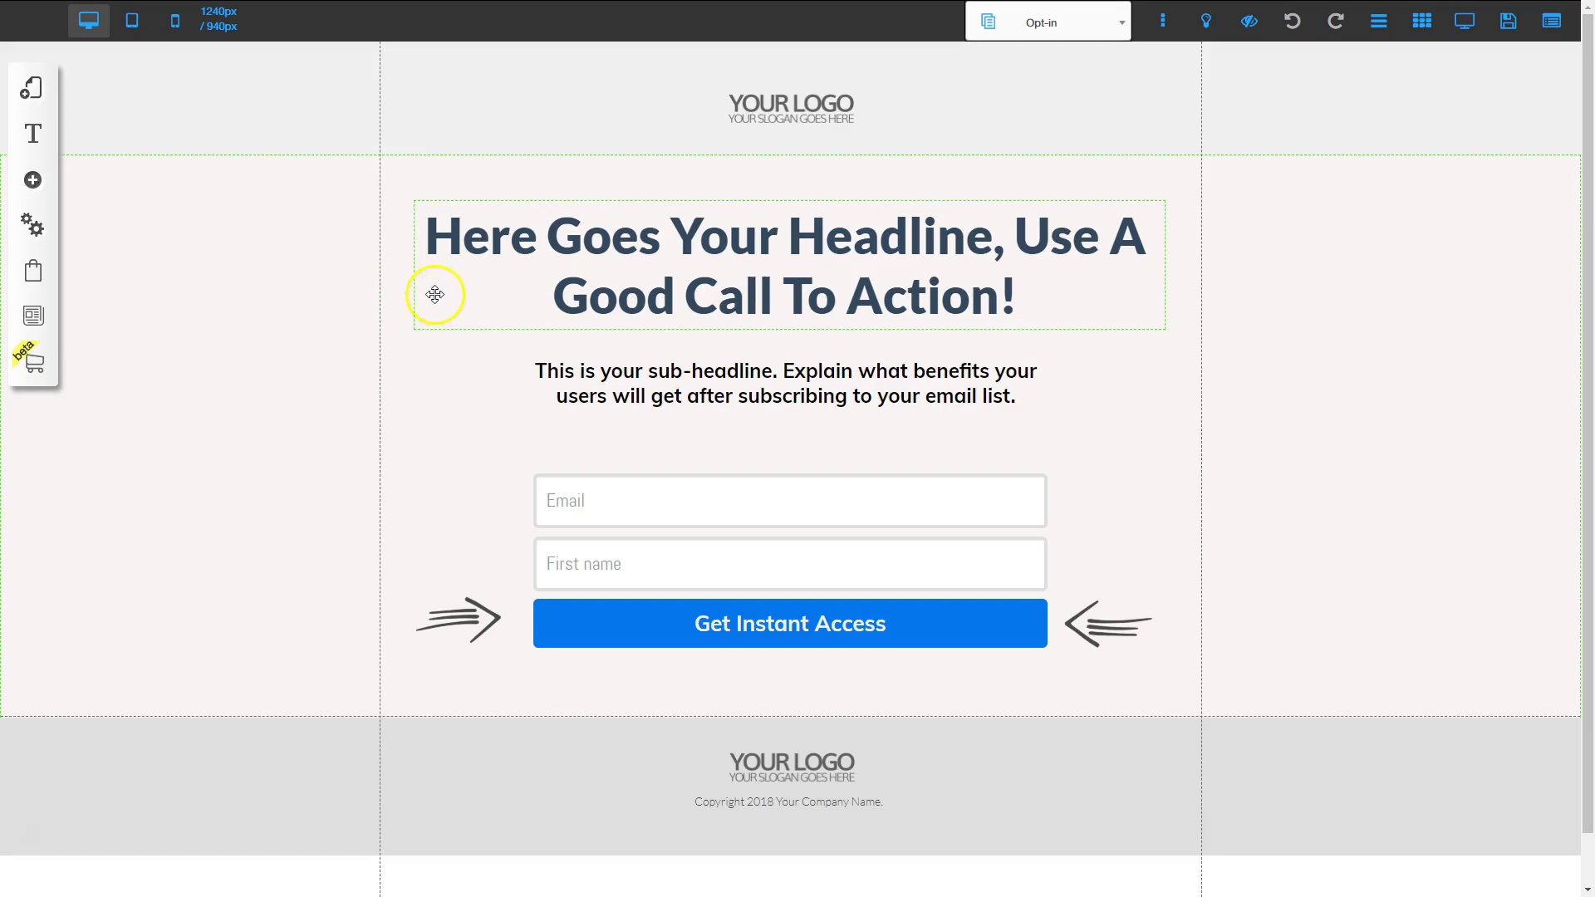
# Configure the opt-in form's email marketing to use the Sales Letter Funnel list.
pyautogui.click(743, 541)
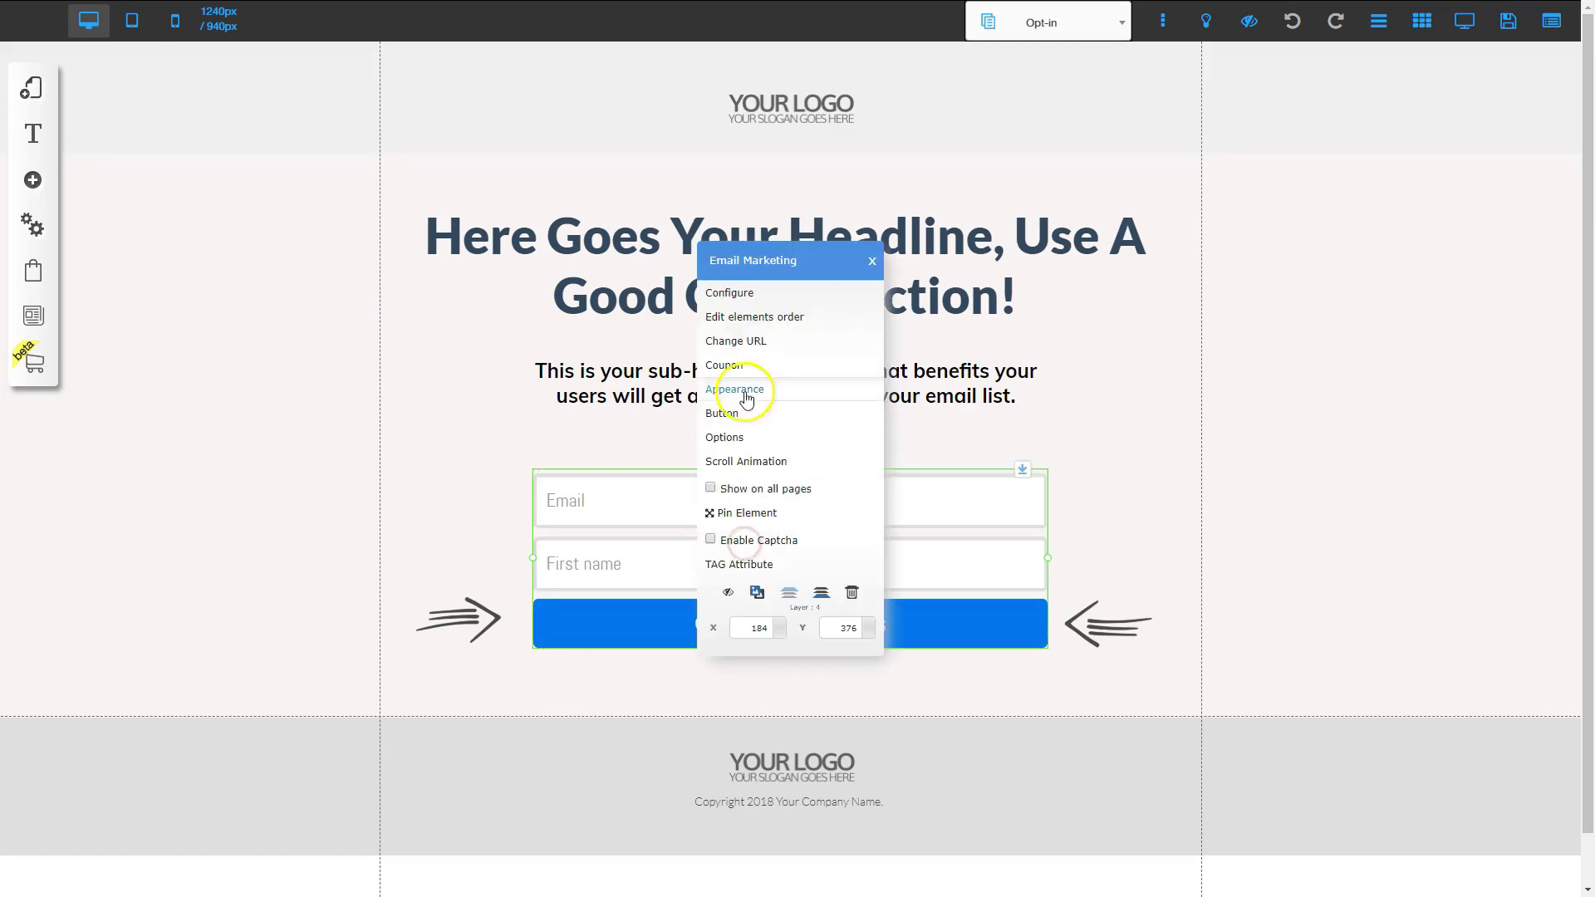
pyautogui.click(750, 292)
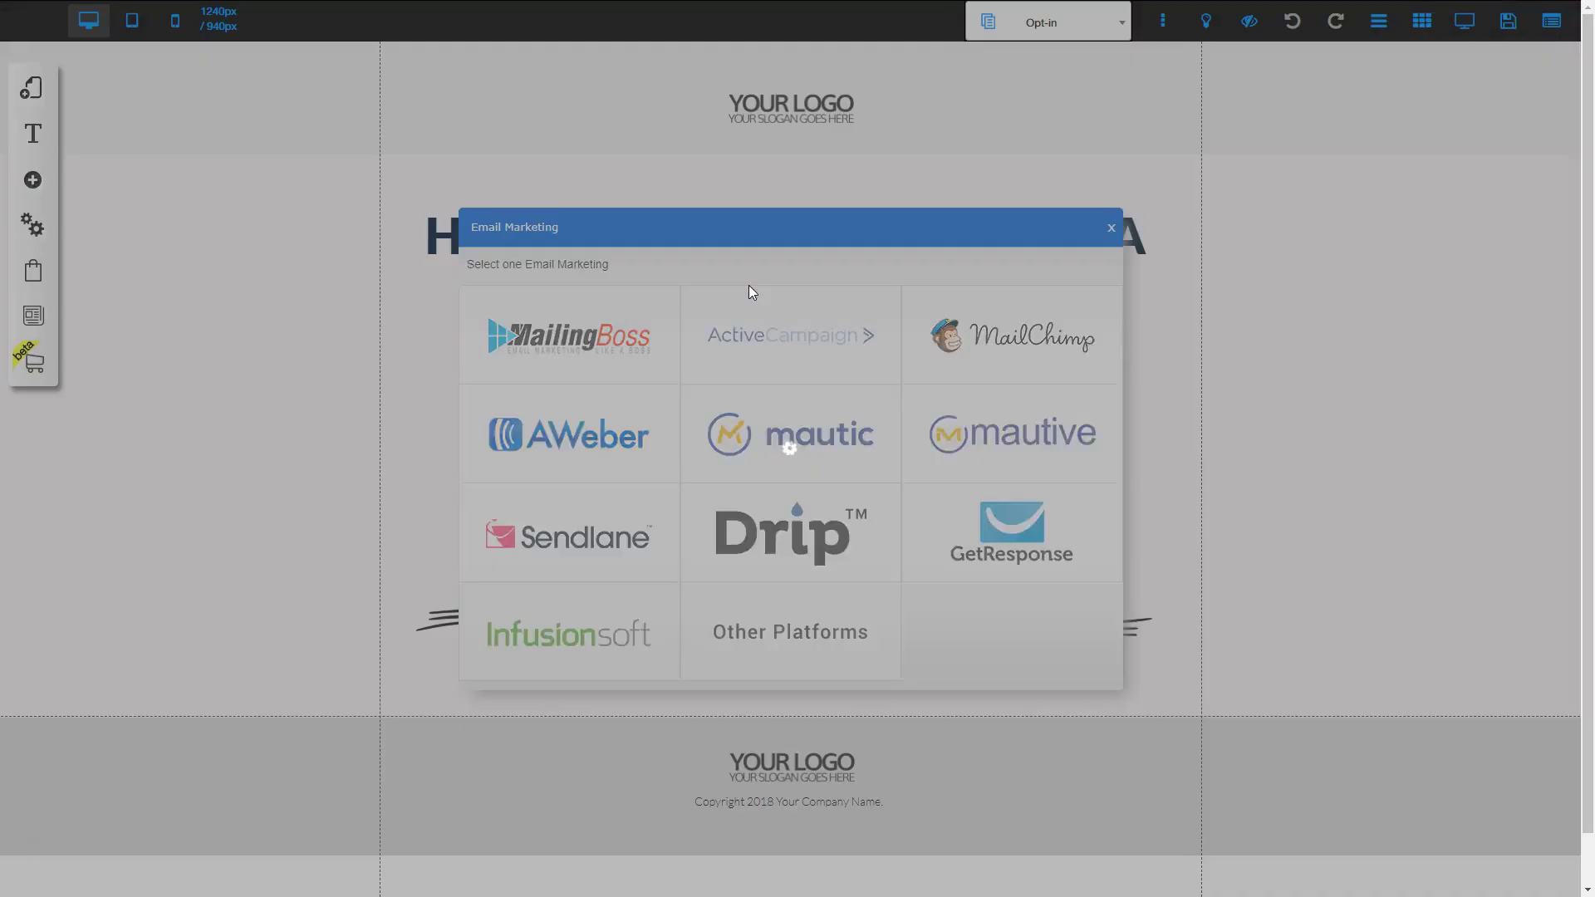
pyautogui.click(749, 291)
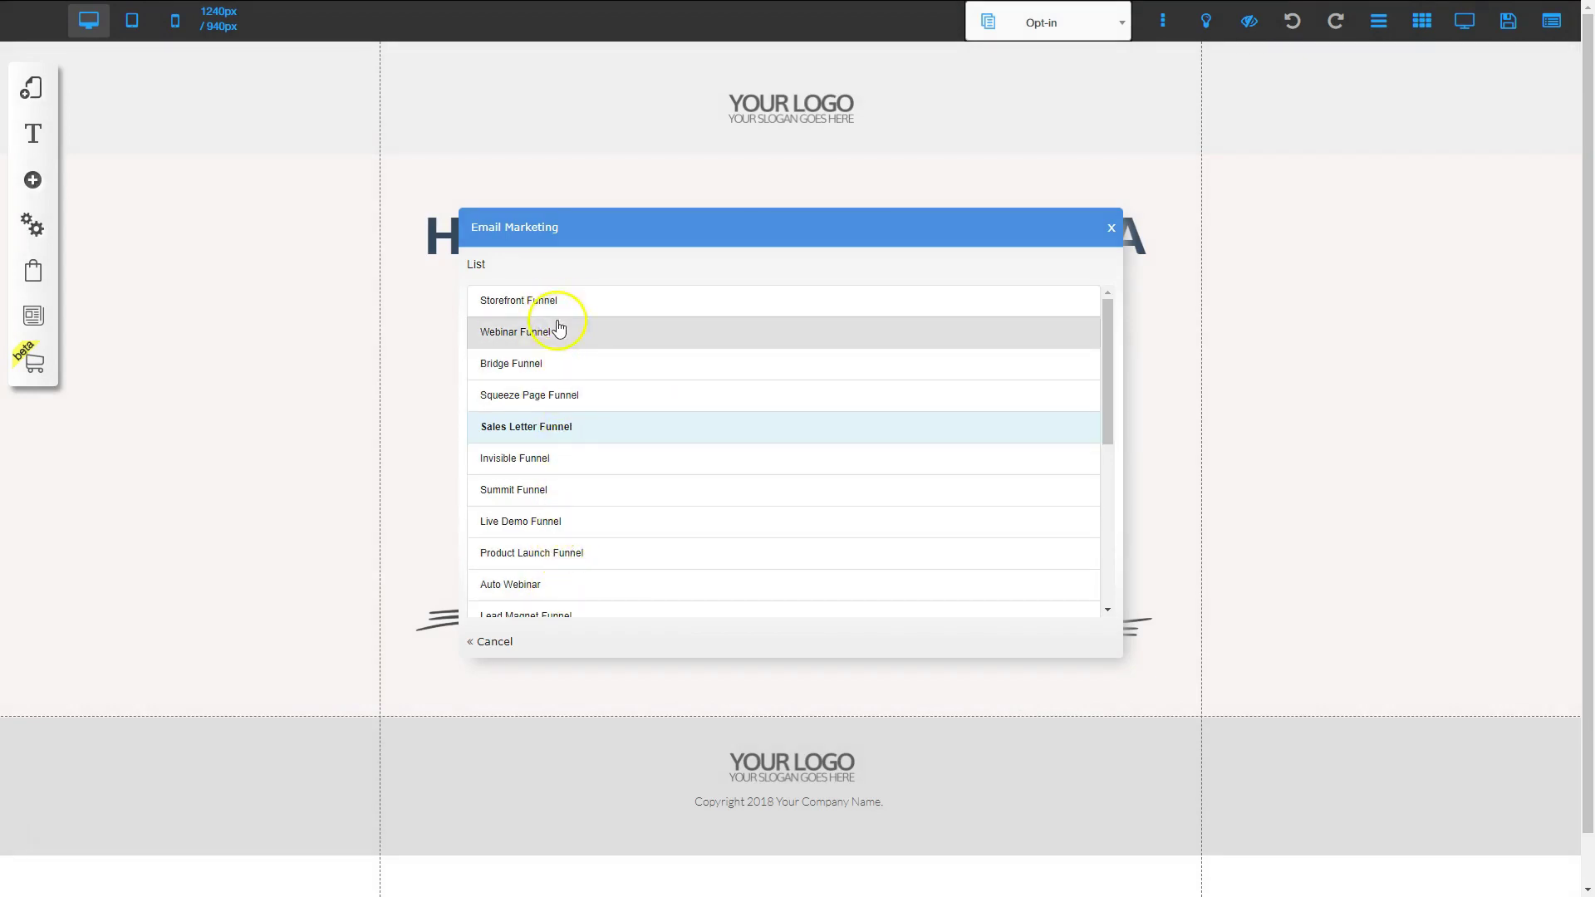
pyautogui.click(560, 427)
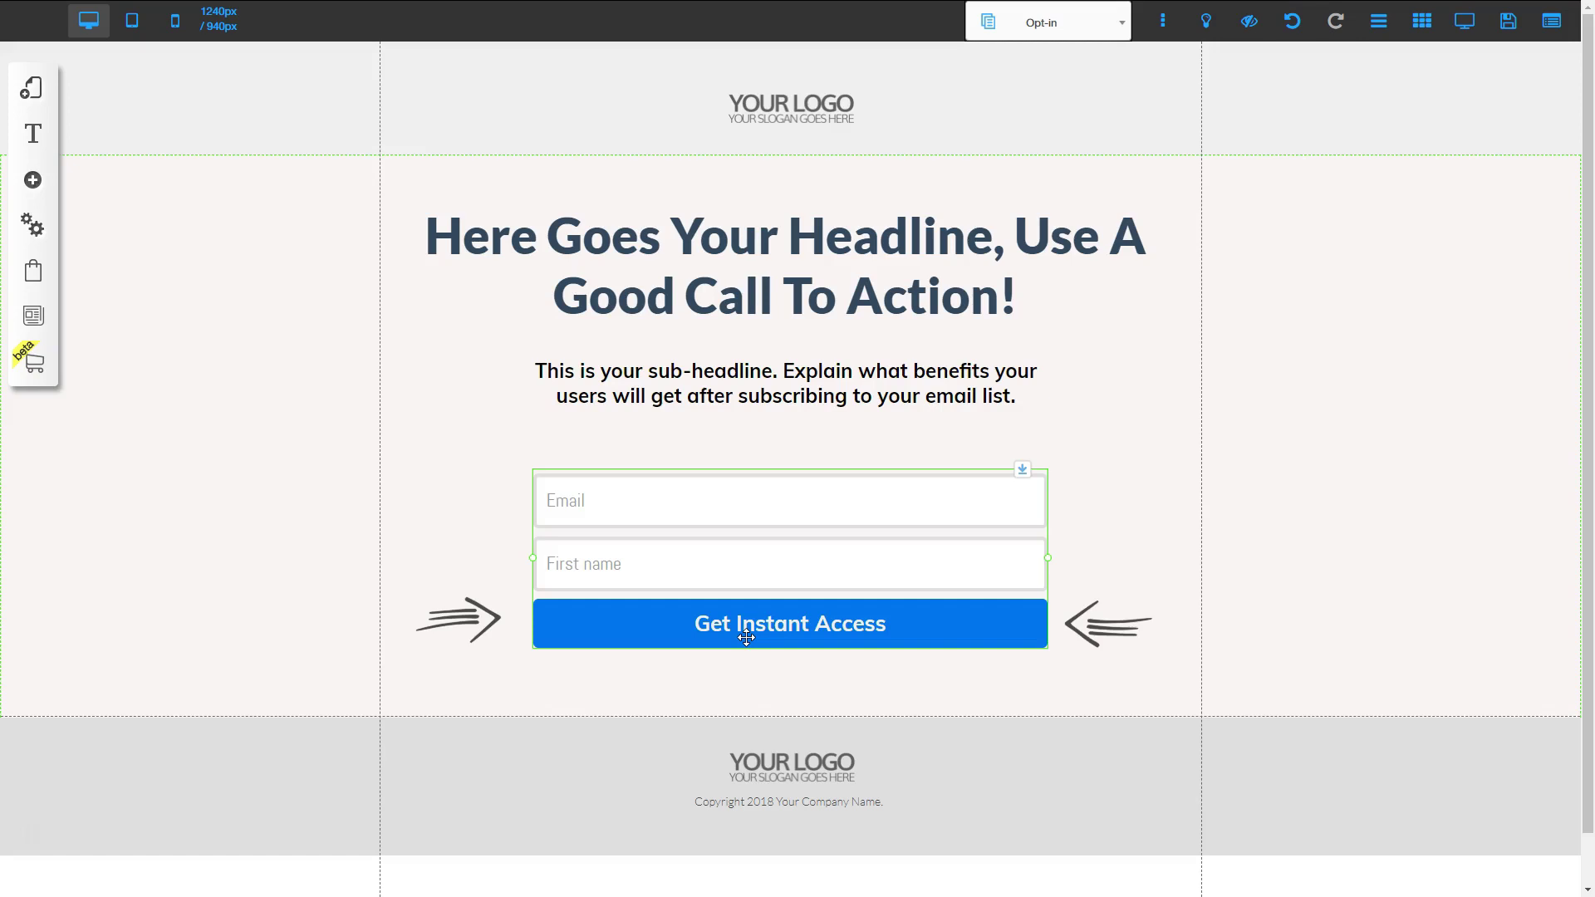
# Set the opt-in form's Unsubscribe Confirmation URL to the Opt-in page and save the URL settings.
pyautogui.click(756, 636)
pyautogui.click(752, 570)
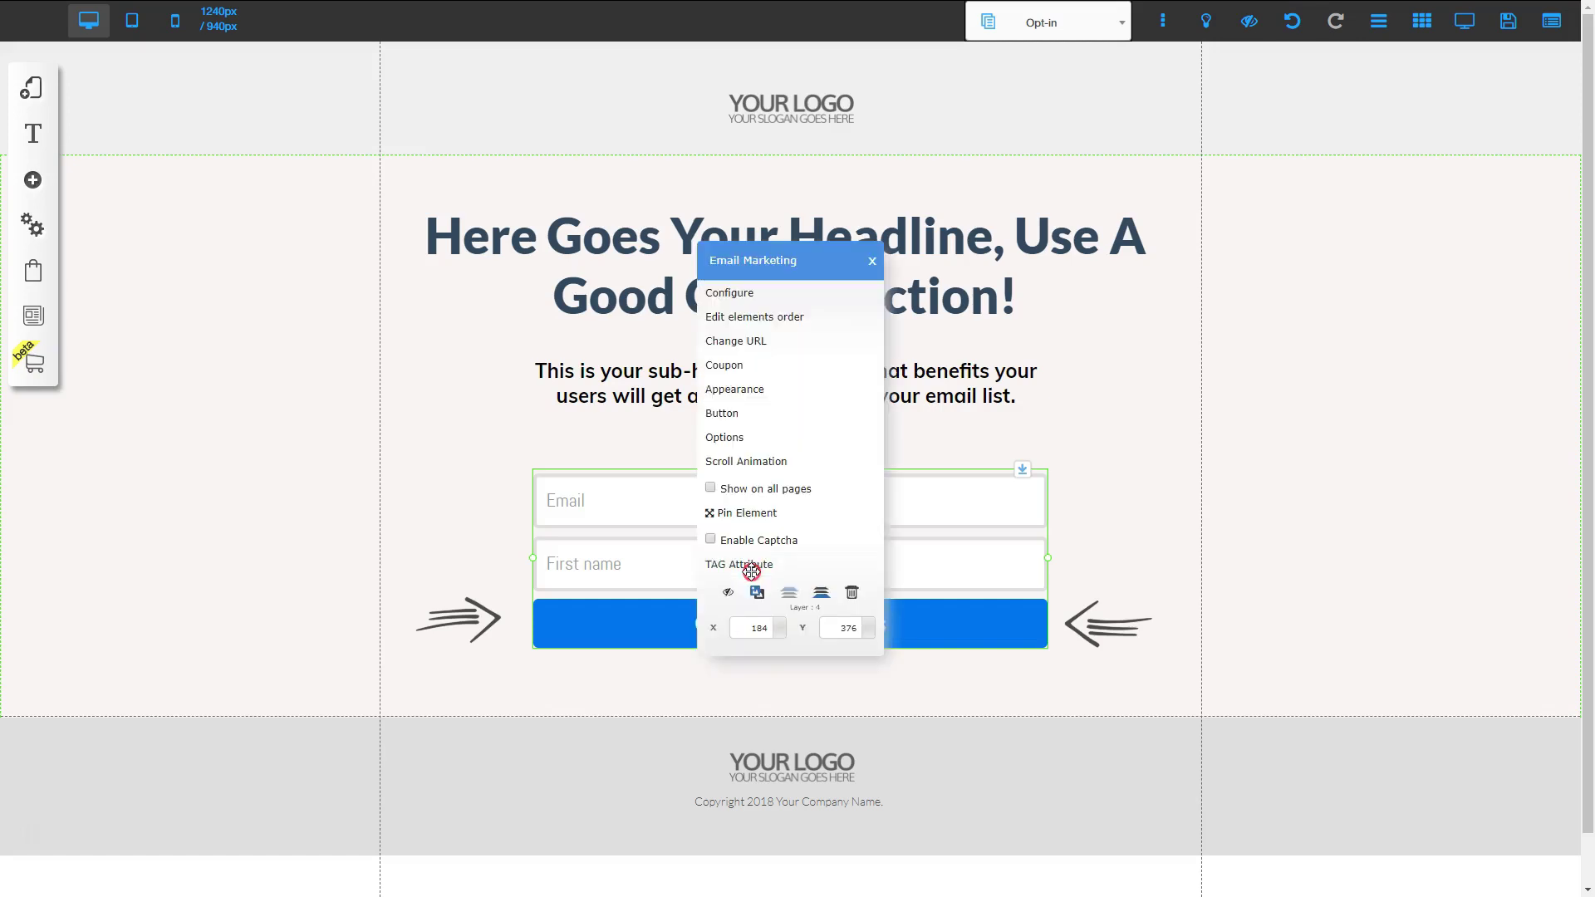
pyautogui.click(740, 337)
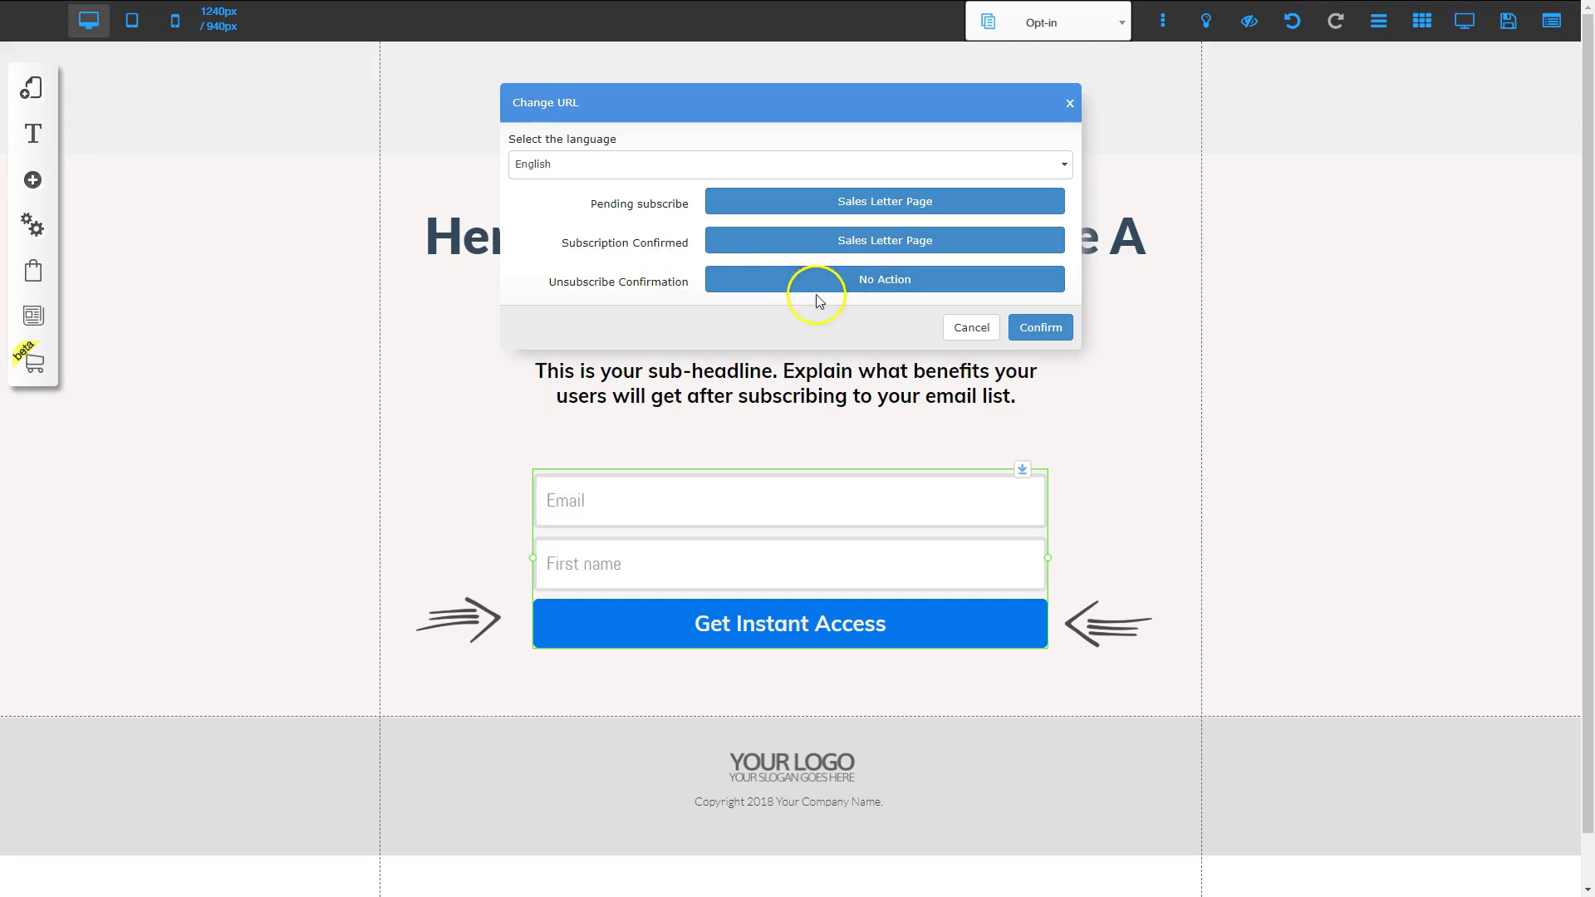
pyautogui.click(839, 287)
pyautogui.click(883, 61)
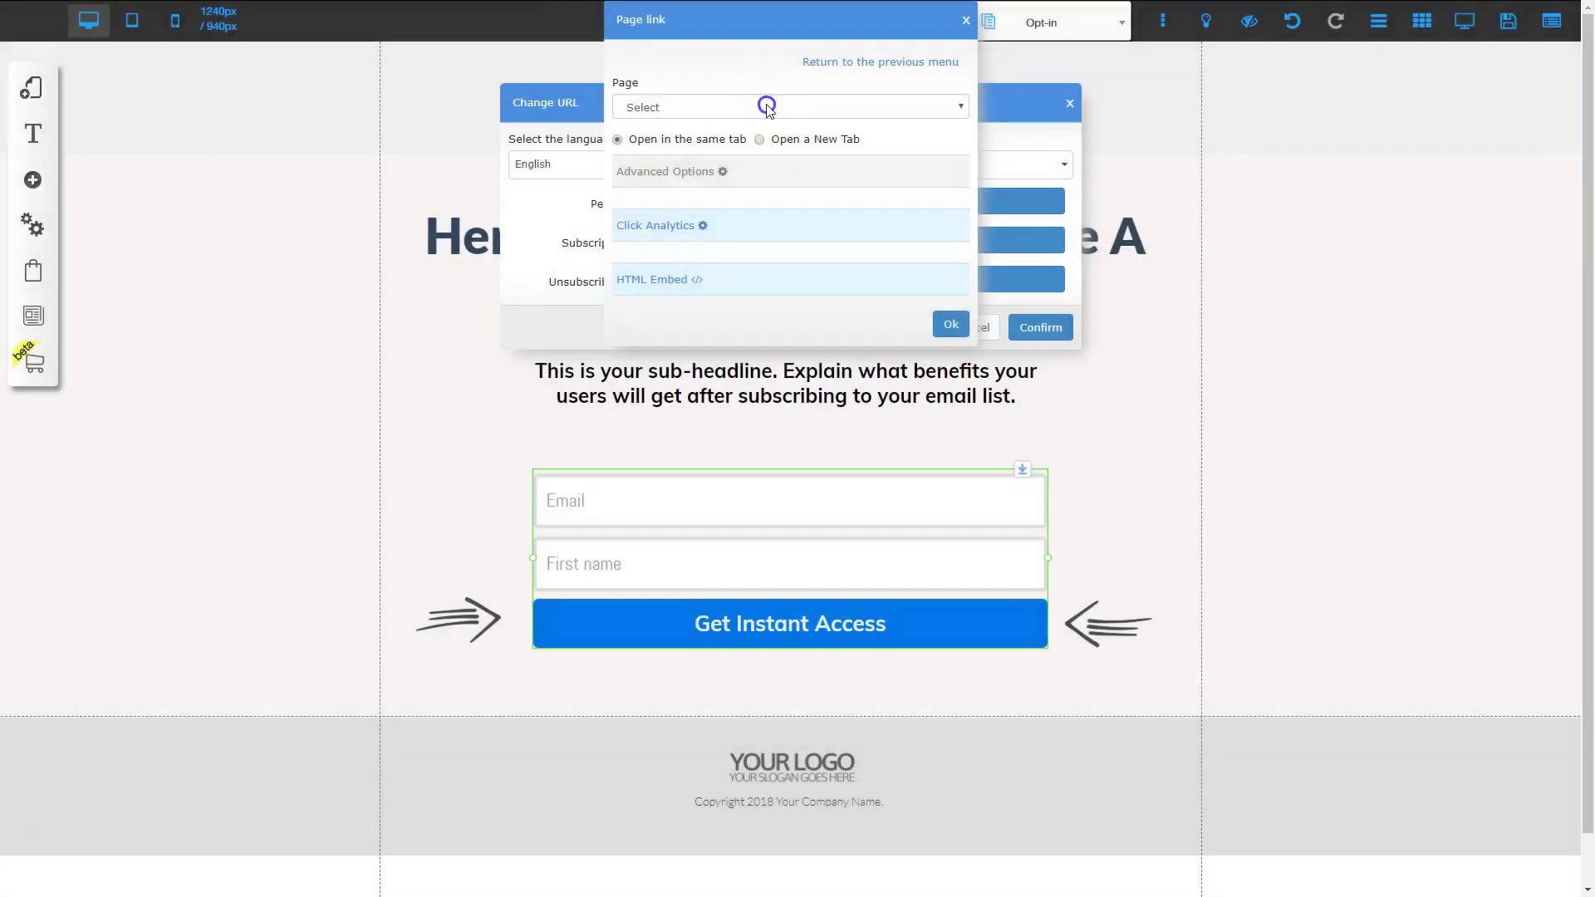
pyautogui.click(766, 107)
pyautogui.click(676, 159)
pyautogui.click(950, 325)
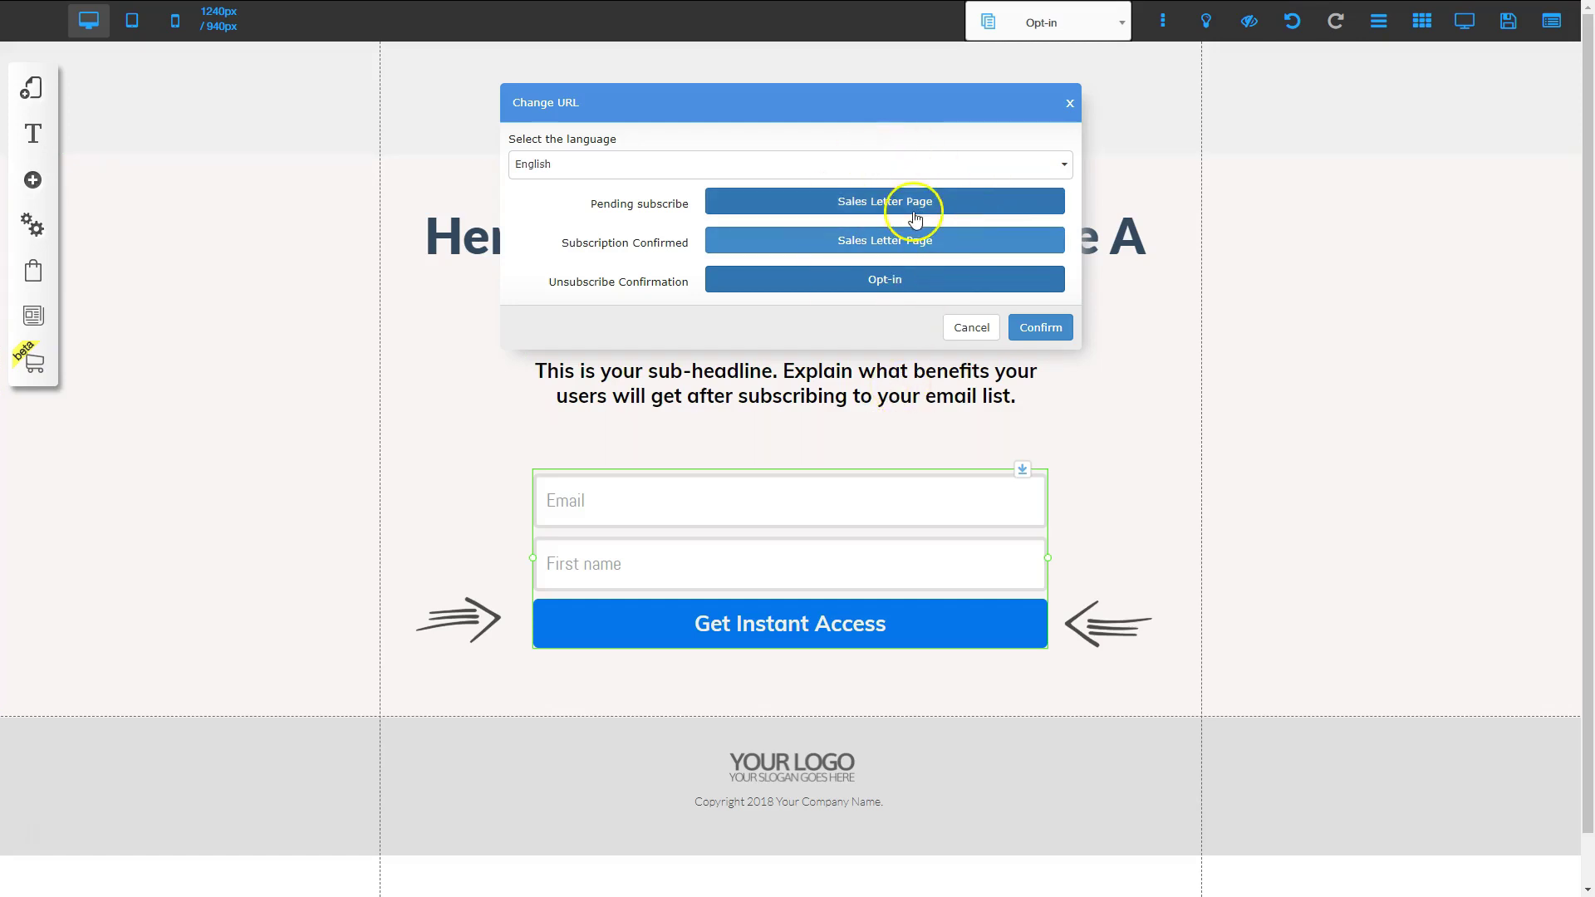
pyautogui.click(1042, 328)
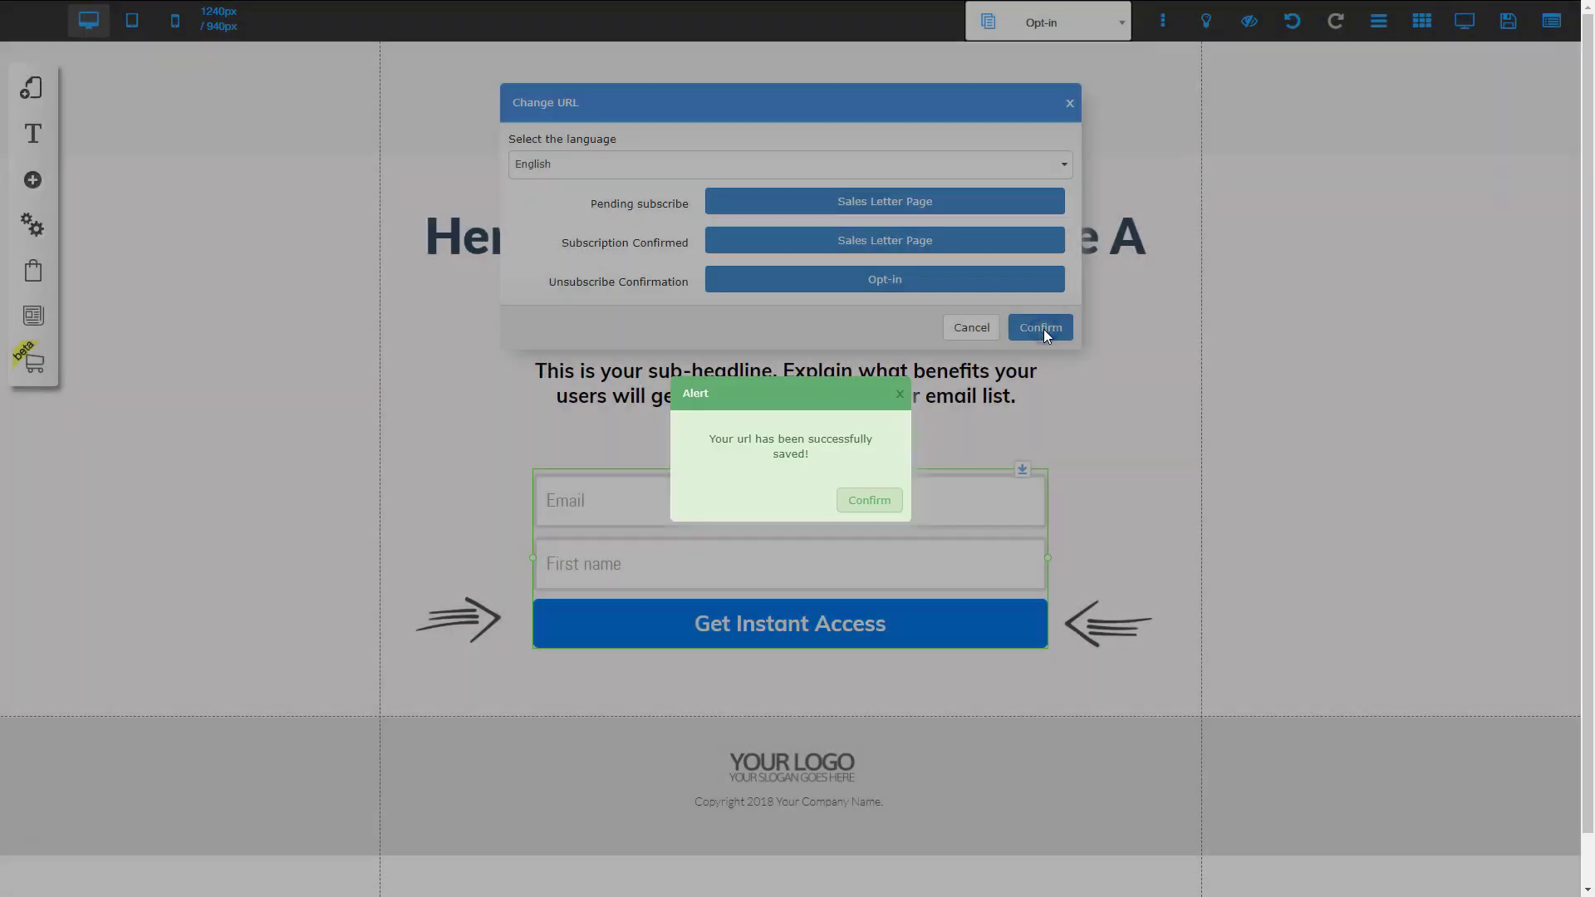
pyautogui.click(869, 501)
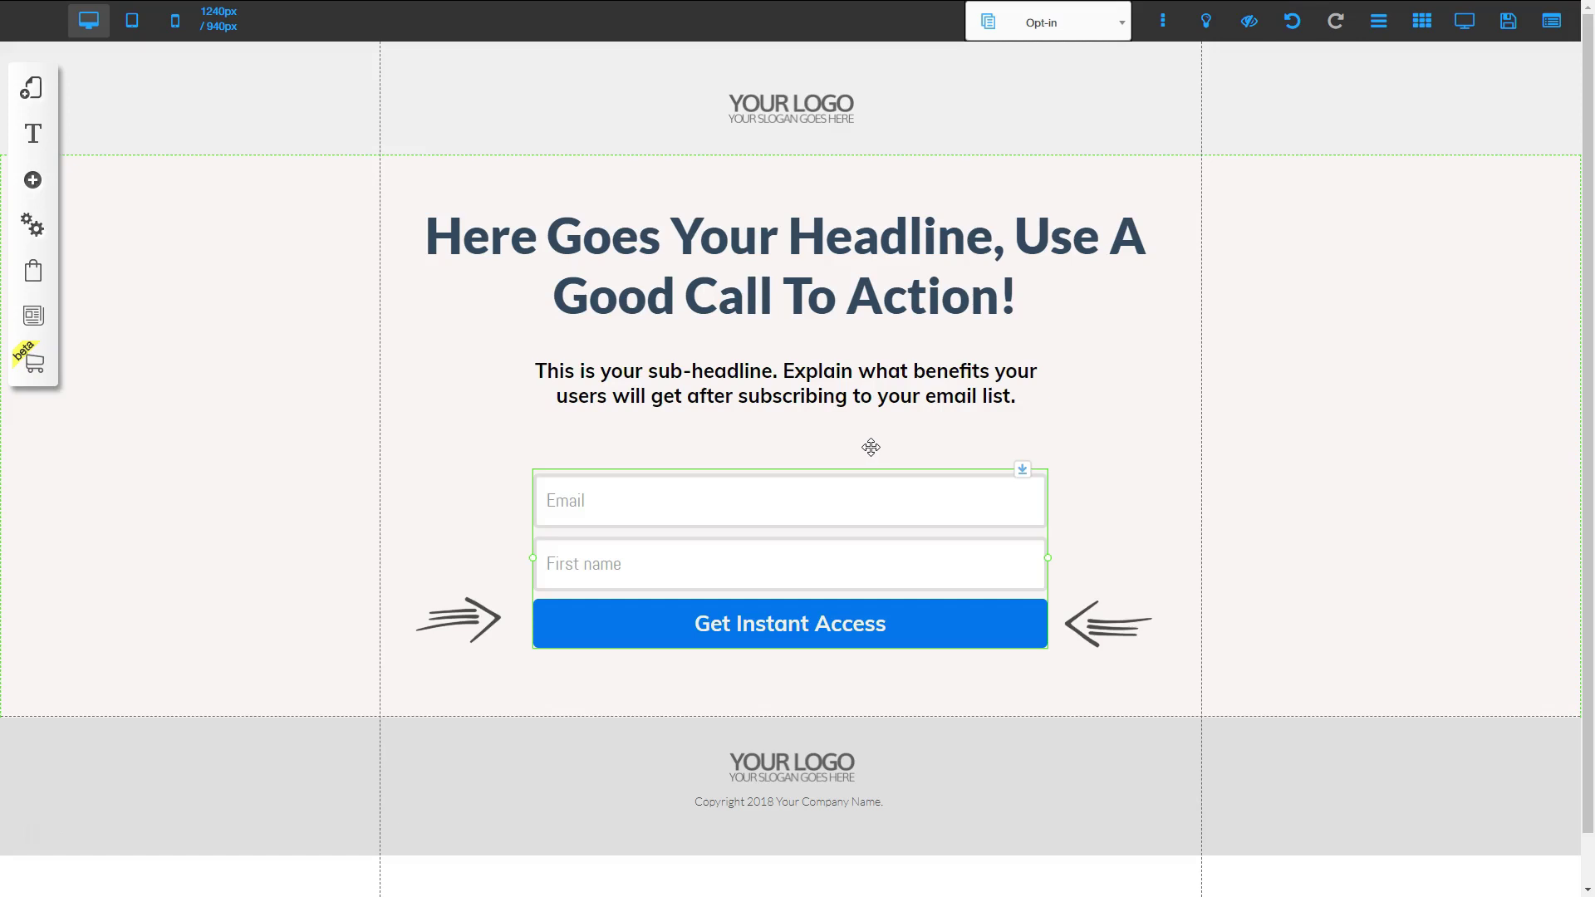
# Open the Sales Letter Page of the Sales Letter Funnel layout.
pyautogui.click(29, 82)
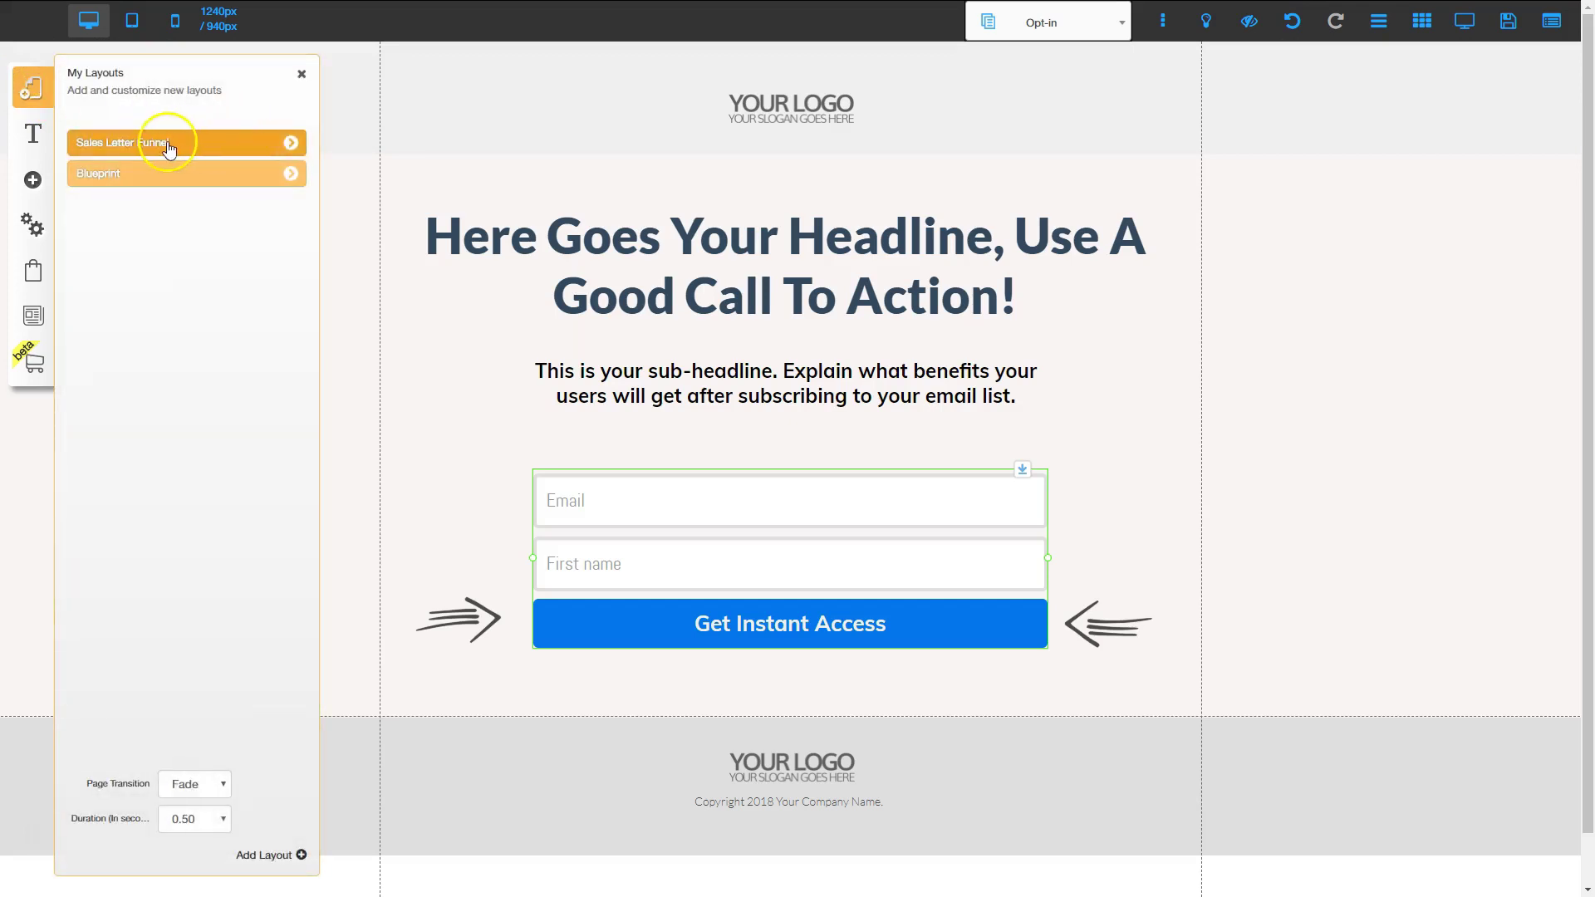
pyautogui.click(291, 143)
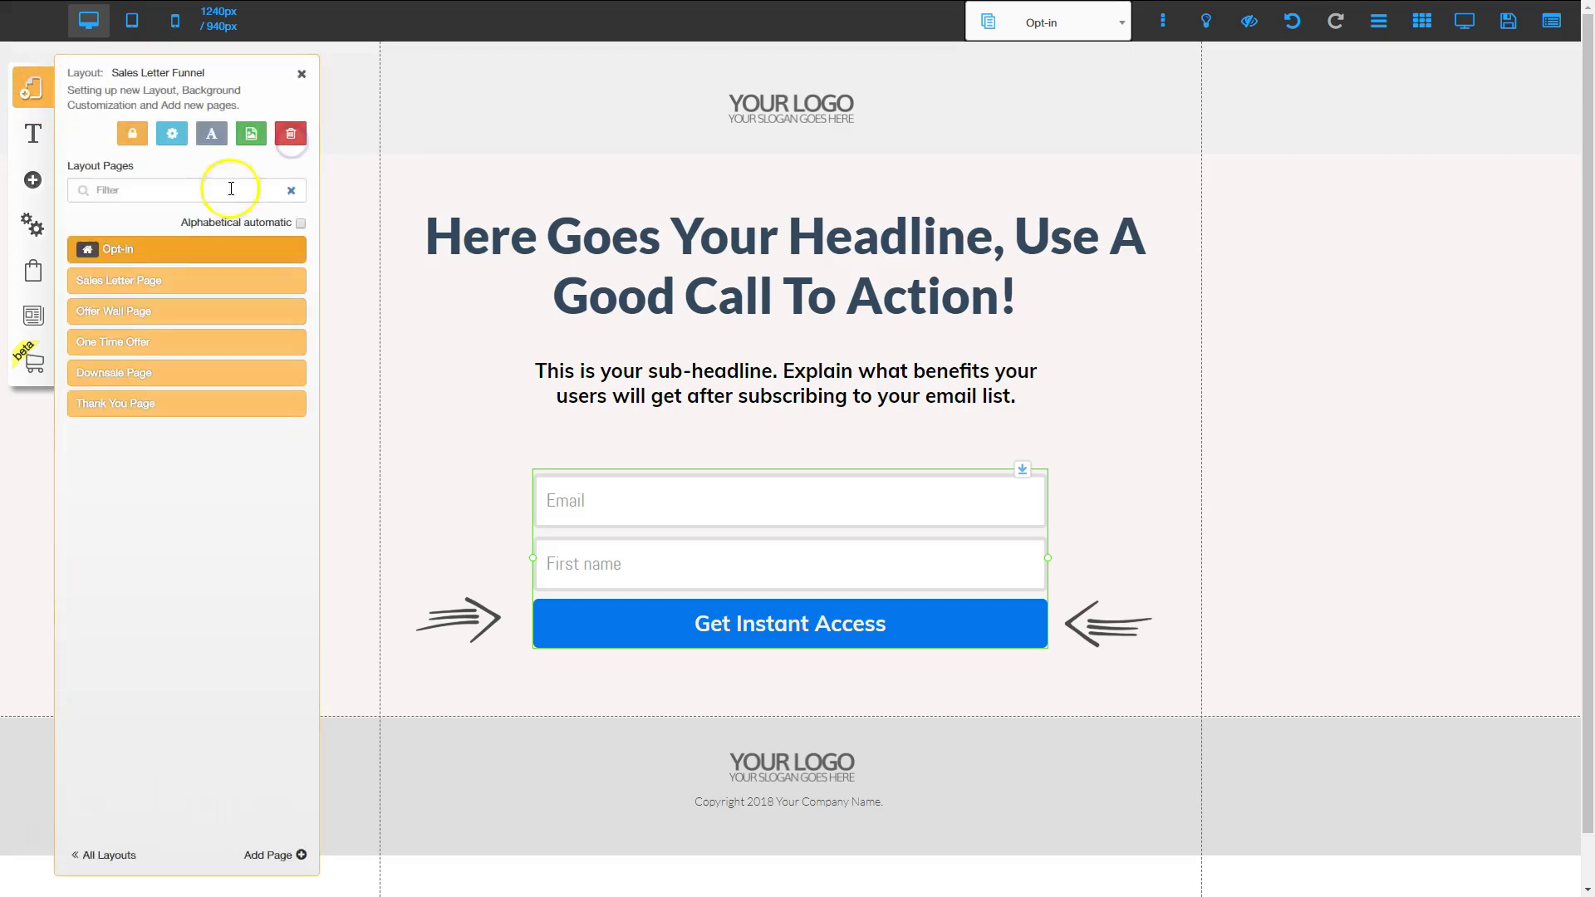
pyautogui.click(132, 281)
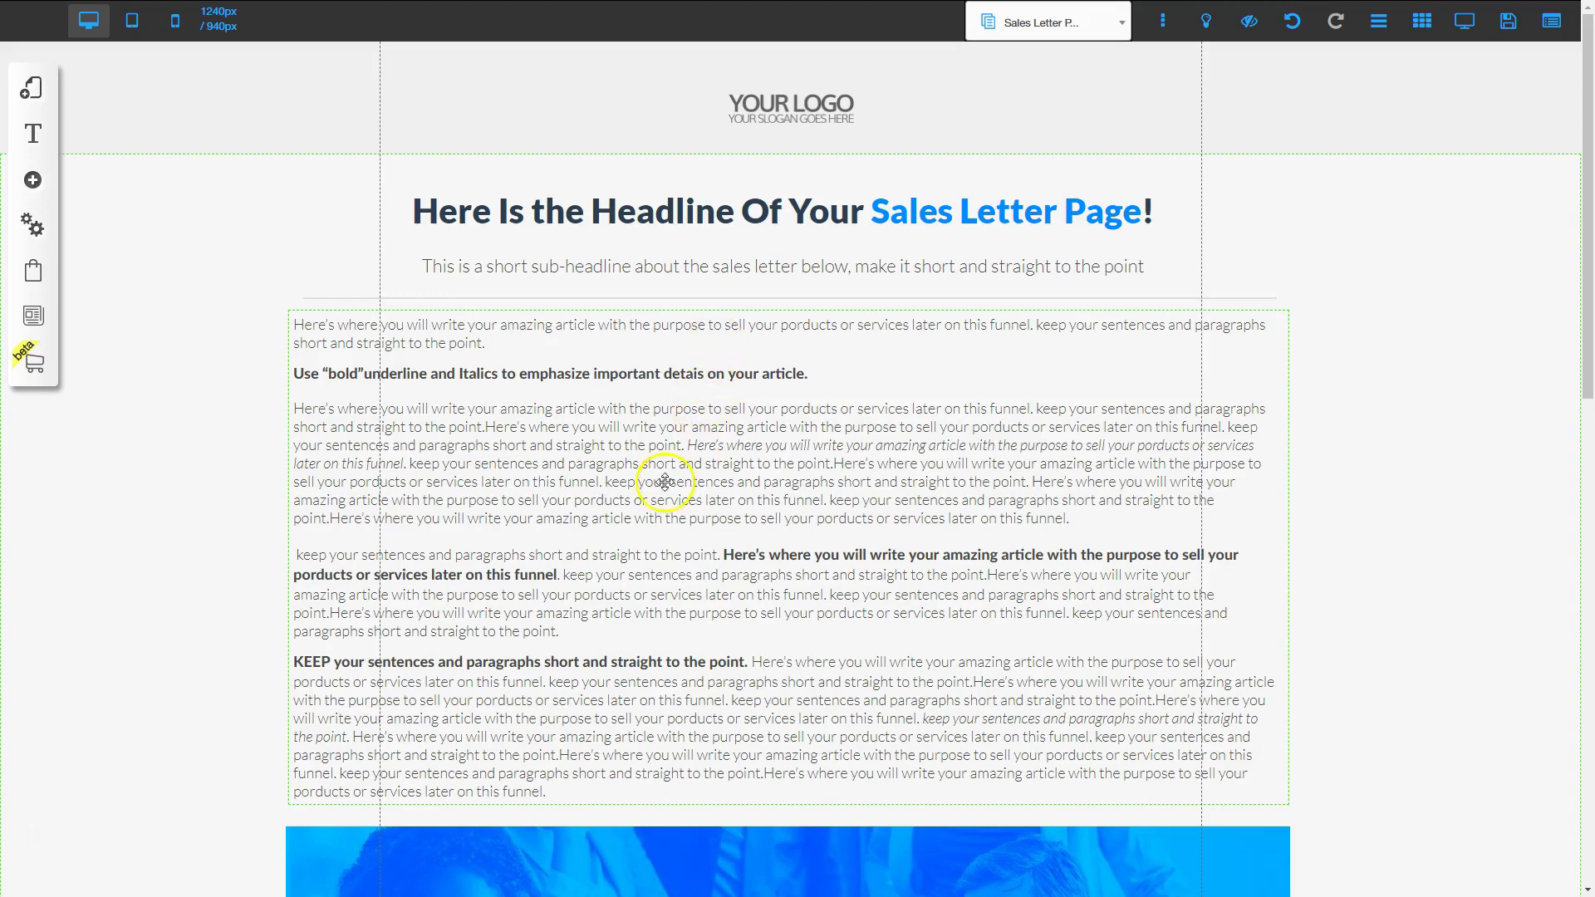
# Set the "I Want It Now" button's page link to One Time Offer.
pyautogui.scroll(-20, 718, 516)
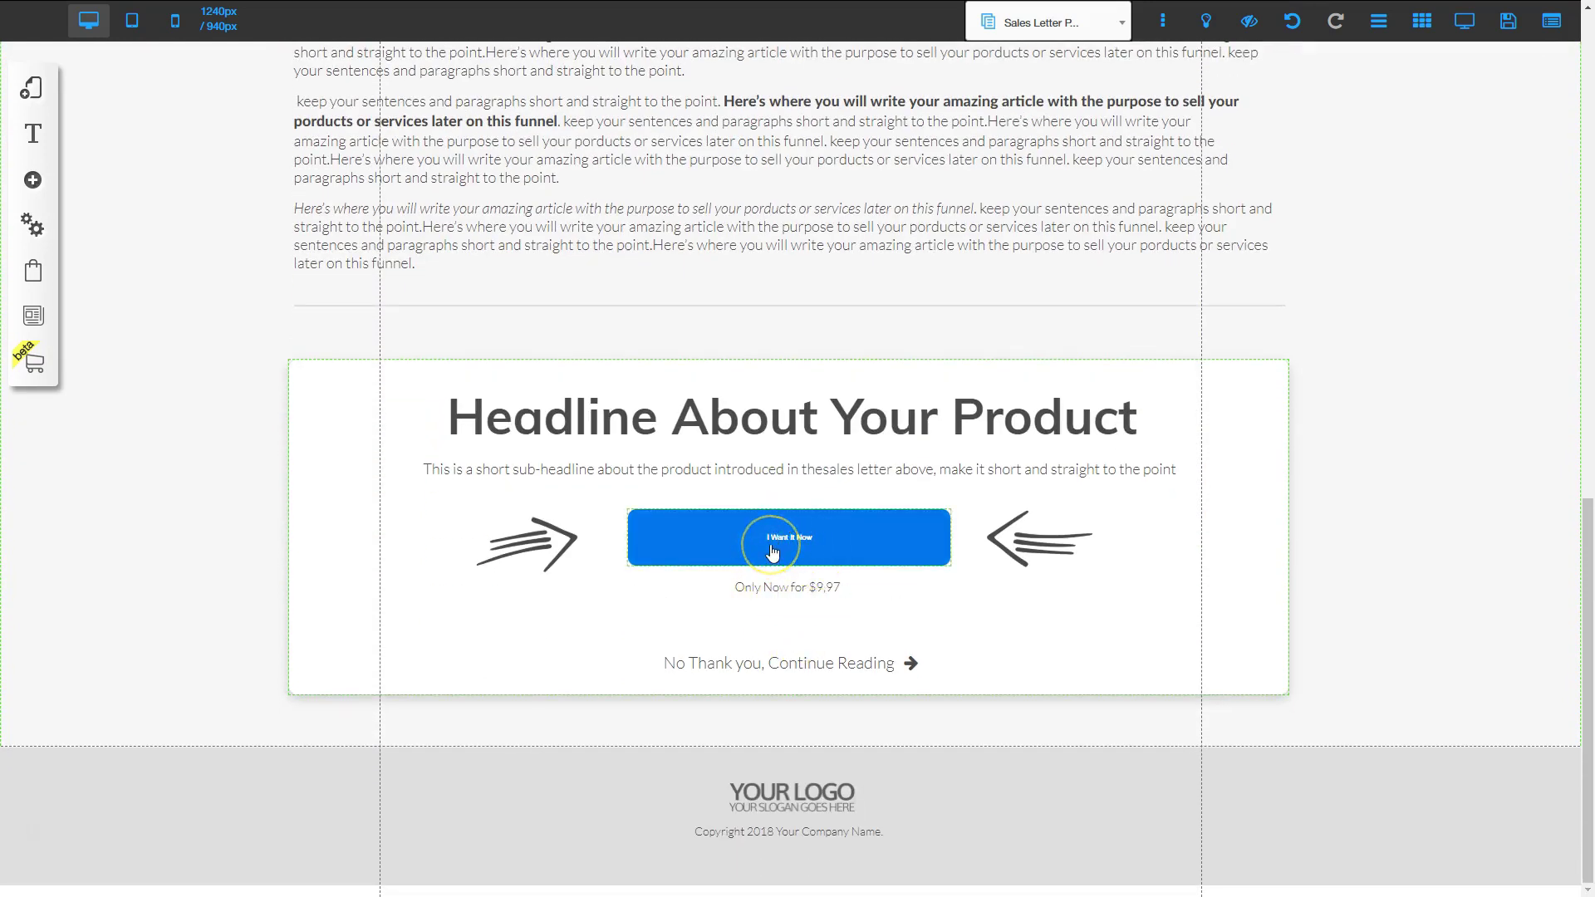
pyautogui.moveTo(772, 552)
pyautogui.mouseDown()
pyautogui.moveTo(790, 507)
pyautogui.moveTo(730, 573)
pyautogui.moveTo(790, 534)
pyautogui.moveTo(754, 615)
pyautogui.moveTo(663, 662)
pyautogui.moveTo(900, 663)
pyautogui.moveTo(673, 662)
pyautogui.moveTo(802, 662)
pyautogui.moveTo(766, 665)
pyautogui.moveTo(756, 545)
pyautogui.moveTo(736, 531)
pyautogui.moveTo(766, 534)
pyautogui.mouseUp()
pyautogui.moveTo(765, 534); pyautogui.dragTo(778, 662)
pyautogui.click(777, 532)
pyautogui.click(789, 548)
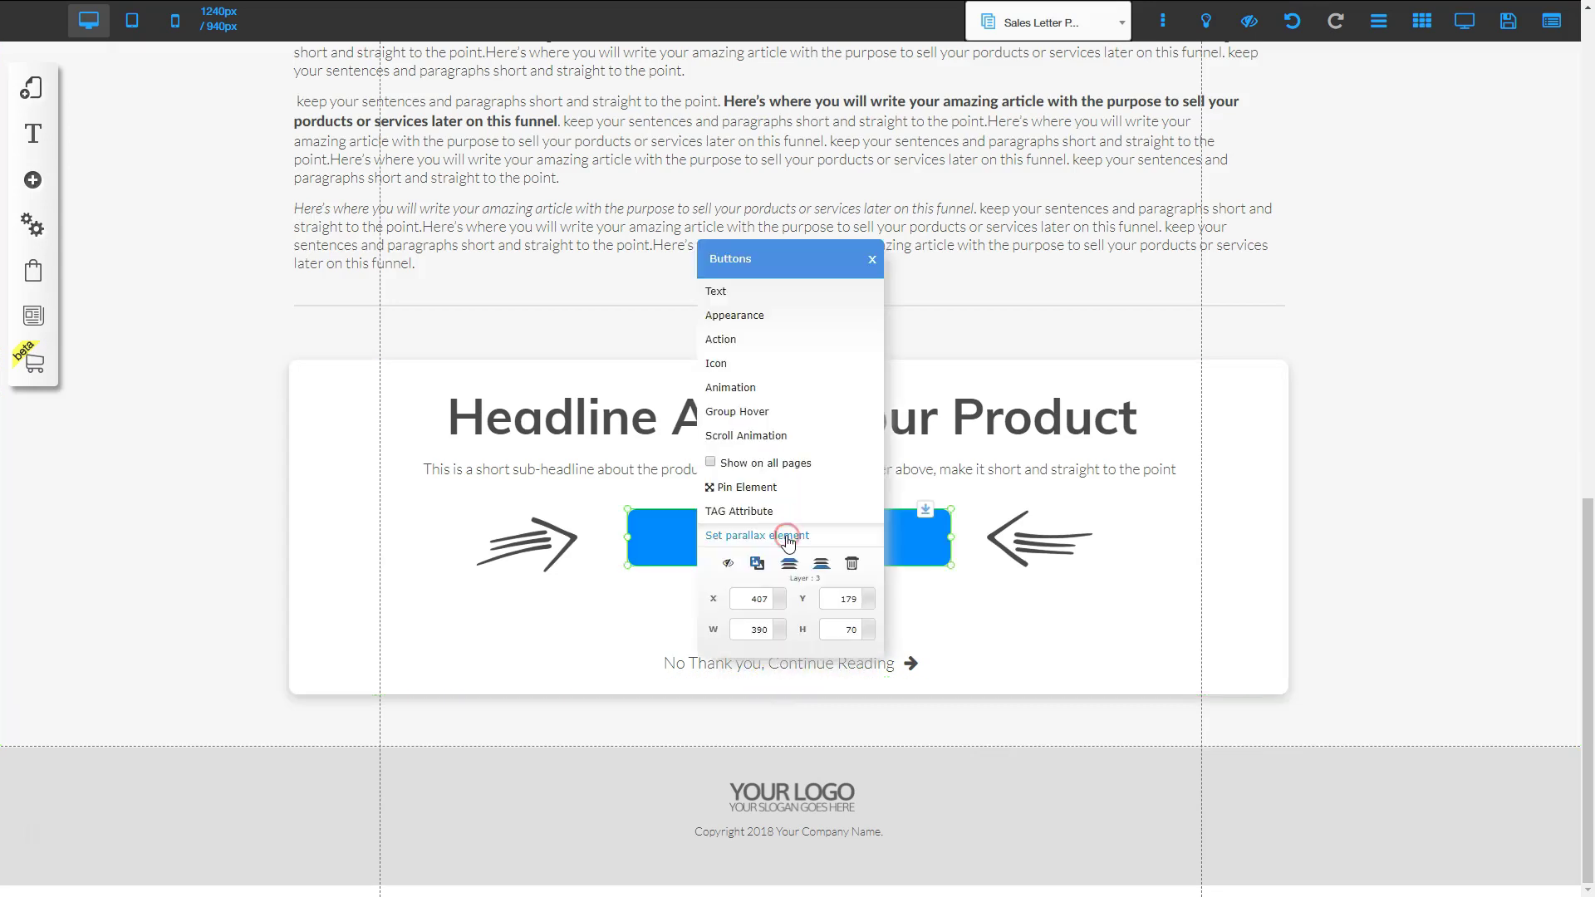
pyautogui.click(762, 342)
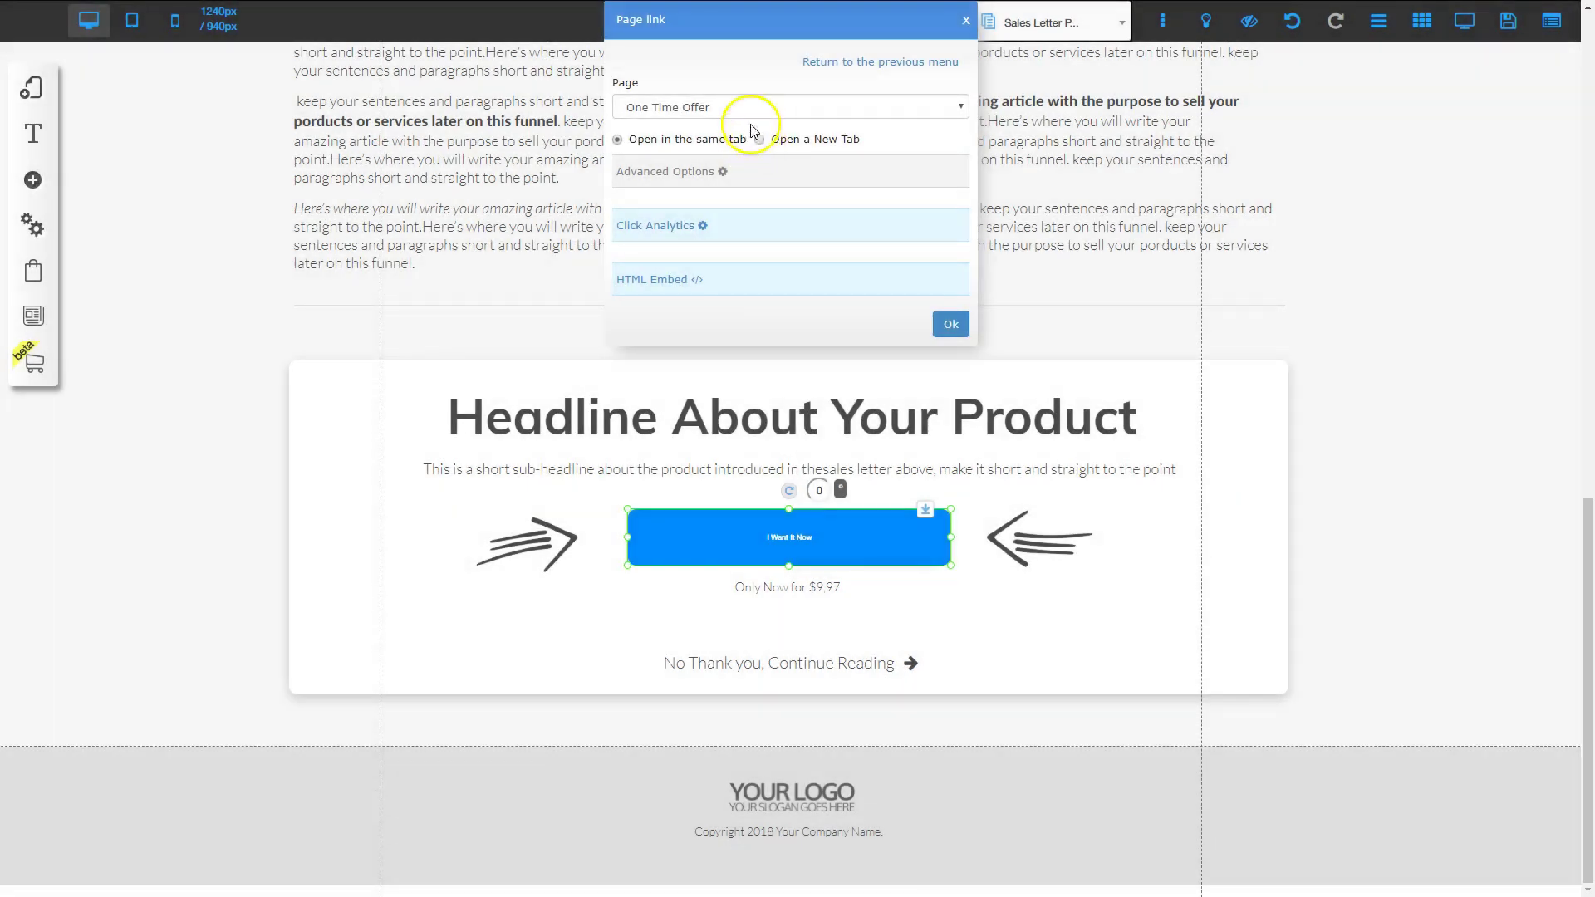
pyautogui.click(757, 105)
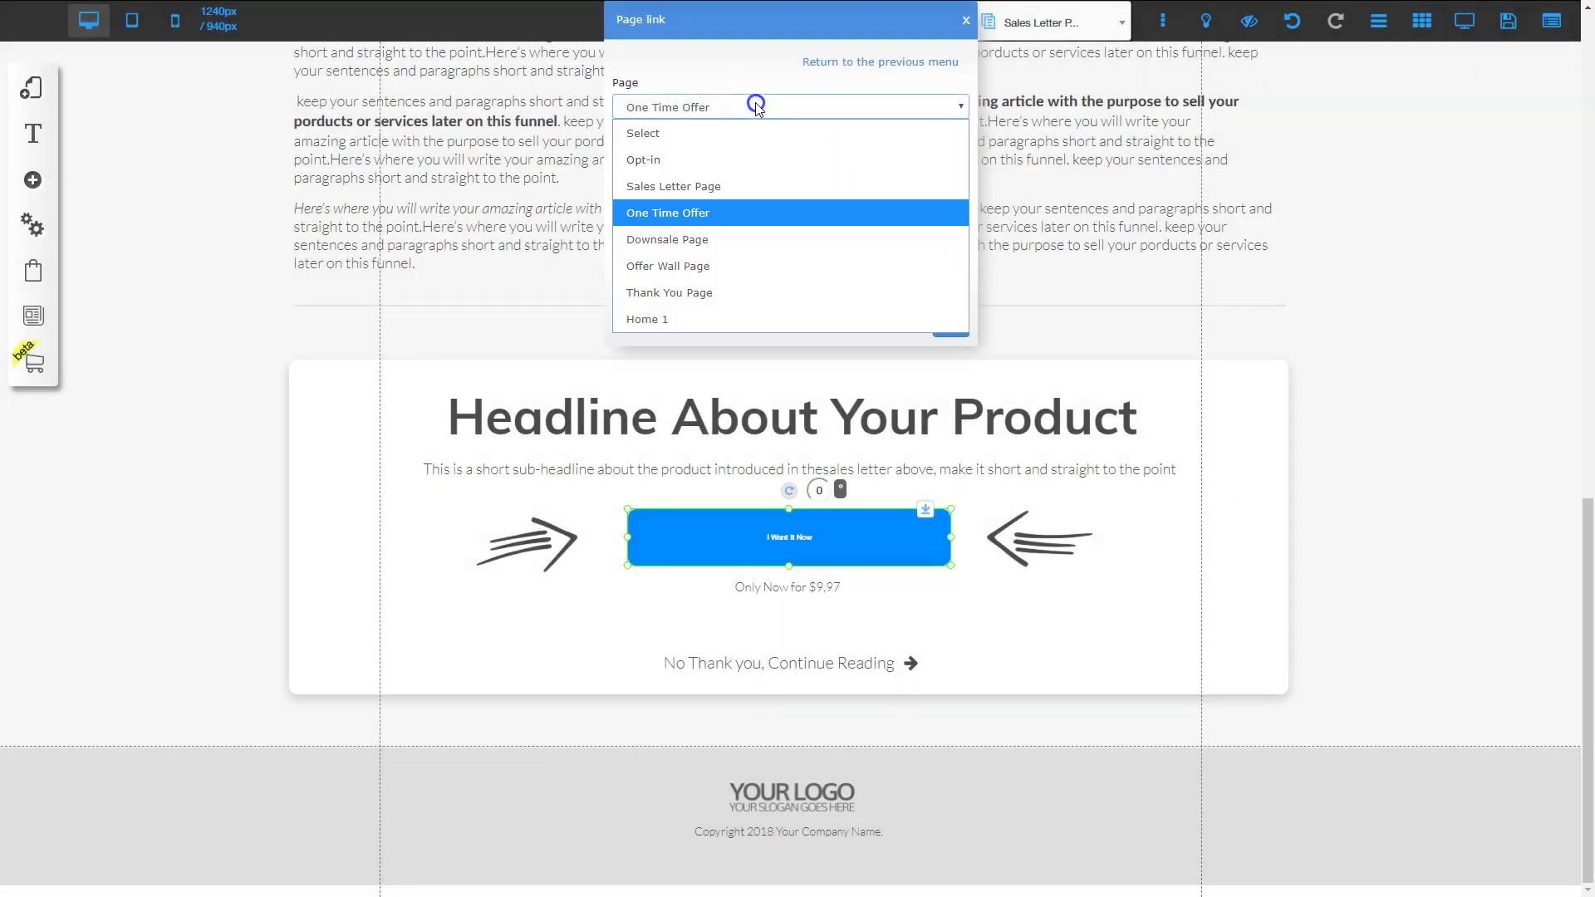
pyautogui.click(699, 214)
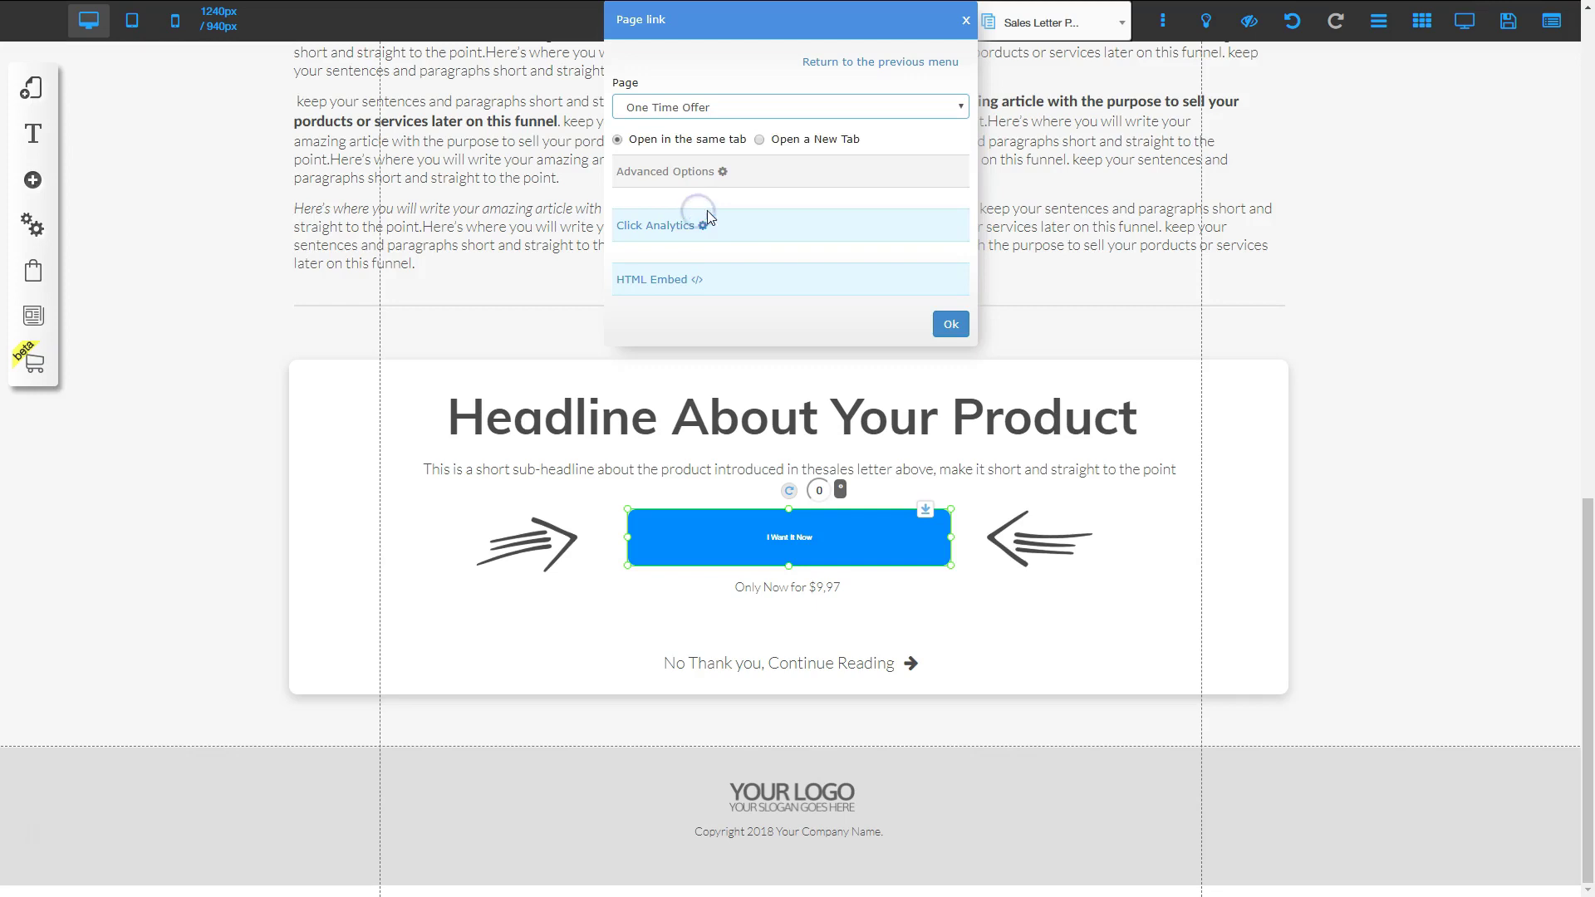
pyautogui.click(951, 325)
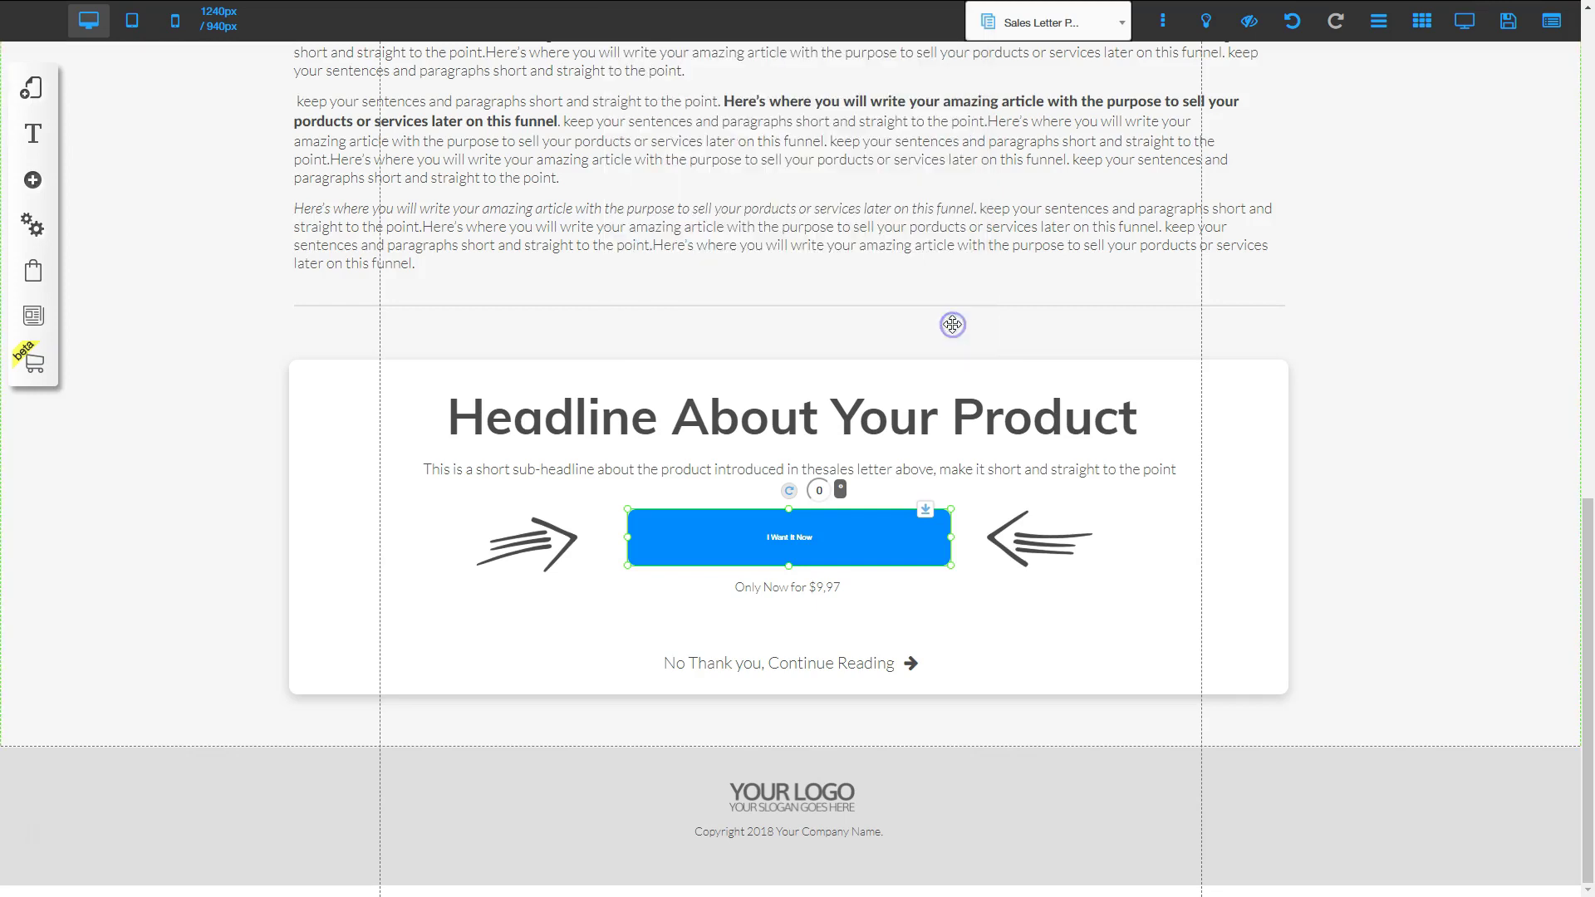
# Link the text "No Thank you, Continue Reading" below the product button to the Downsale Page.
pyautogui.click(759, 662)
pyautogui.click(669, 661)
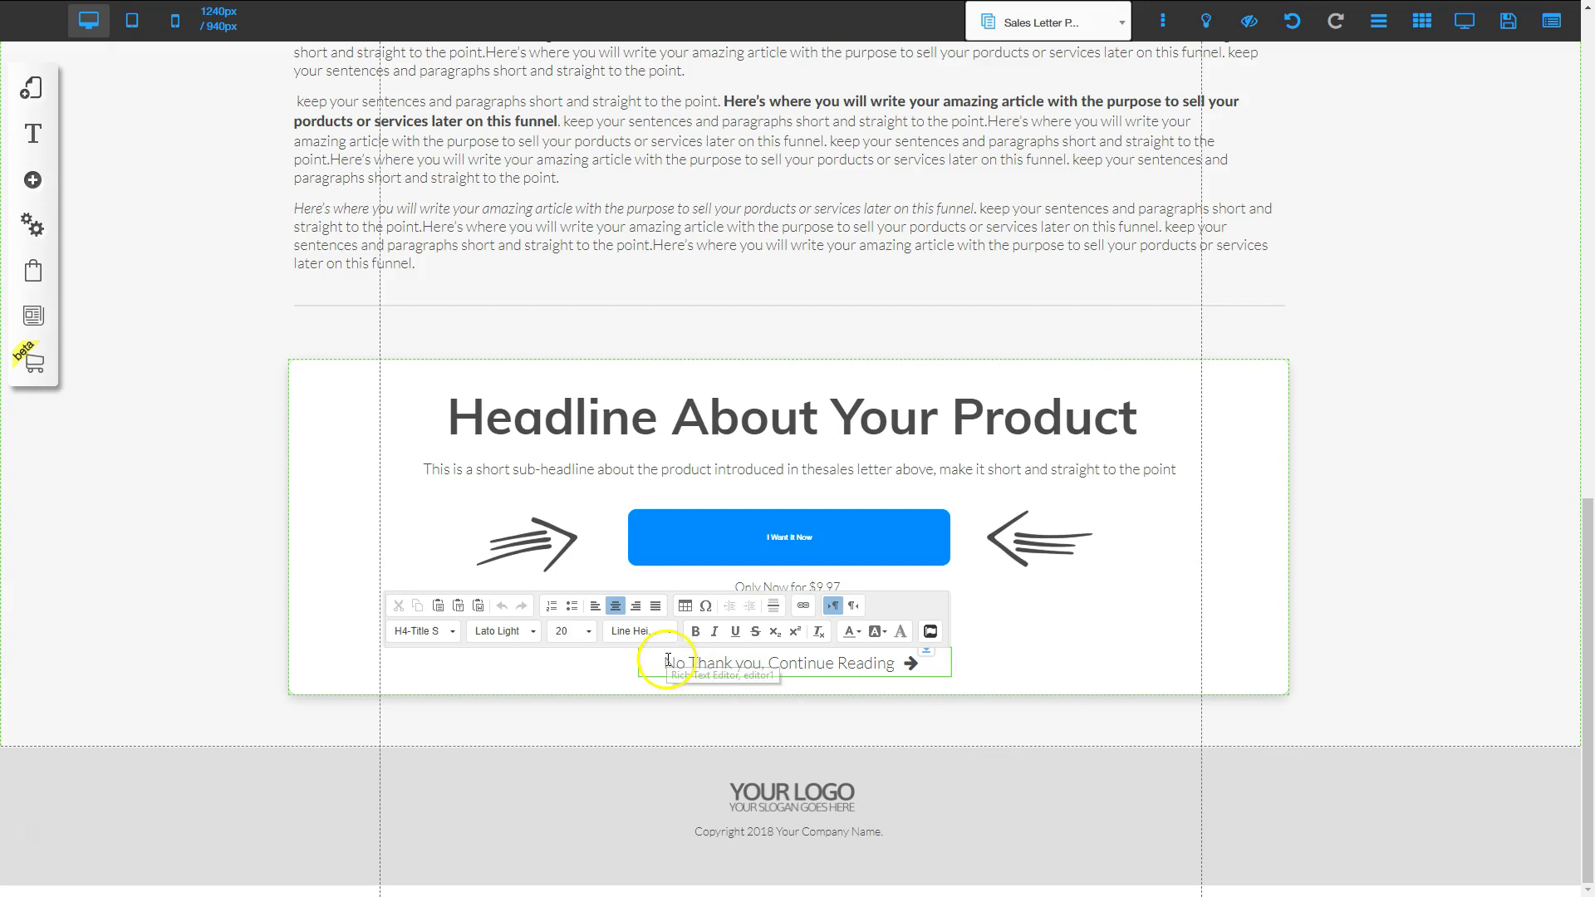
pyautogui.moveTo(665, 661); pyautogui.dragTo(762, 662)
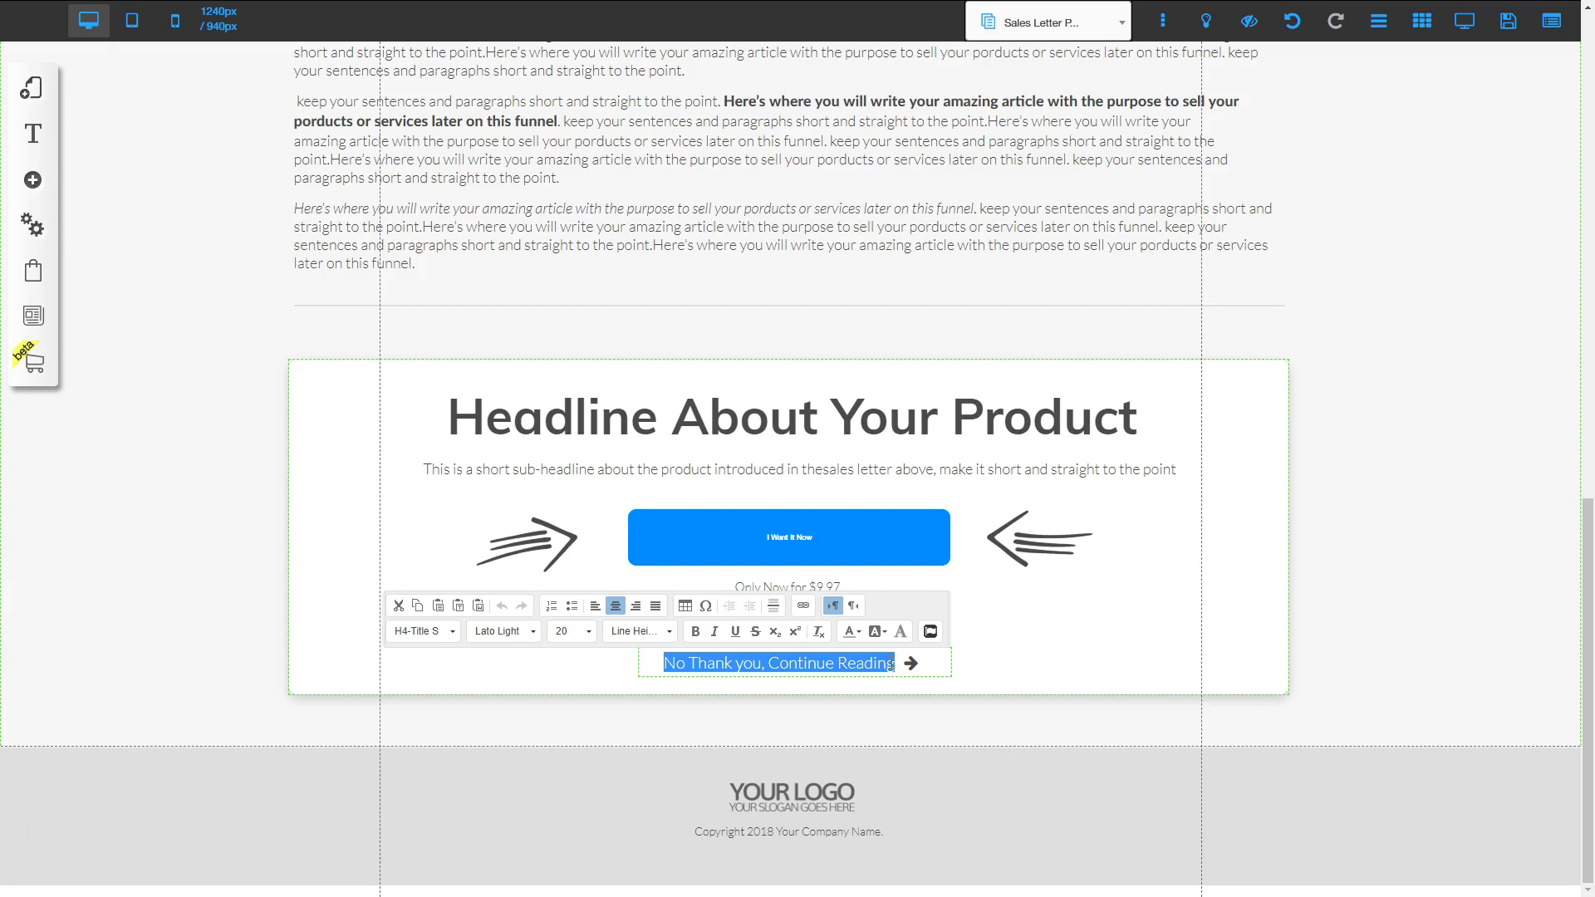
pyautogui.click(803, 608)
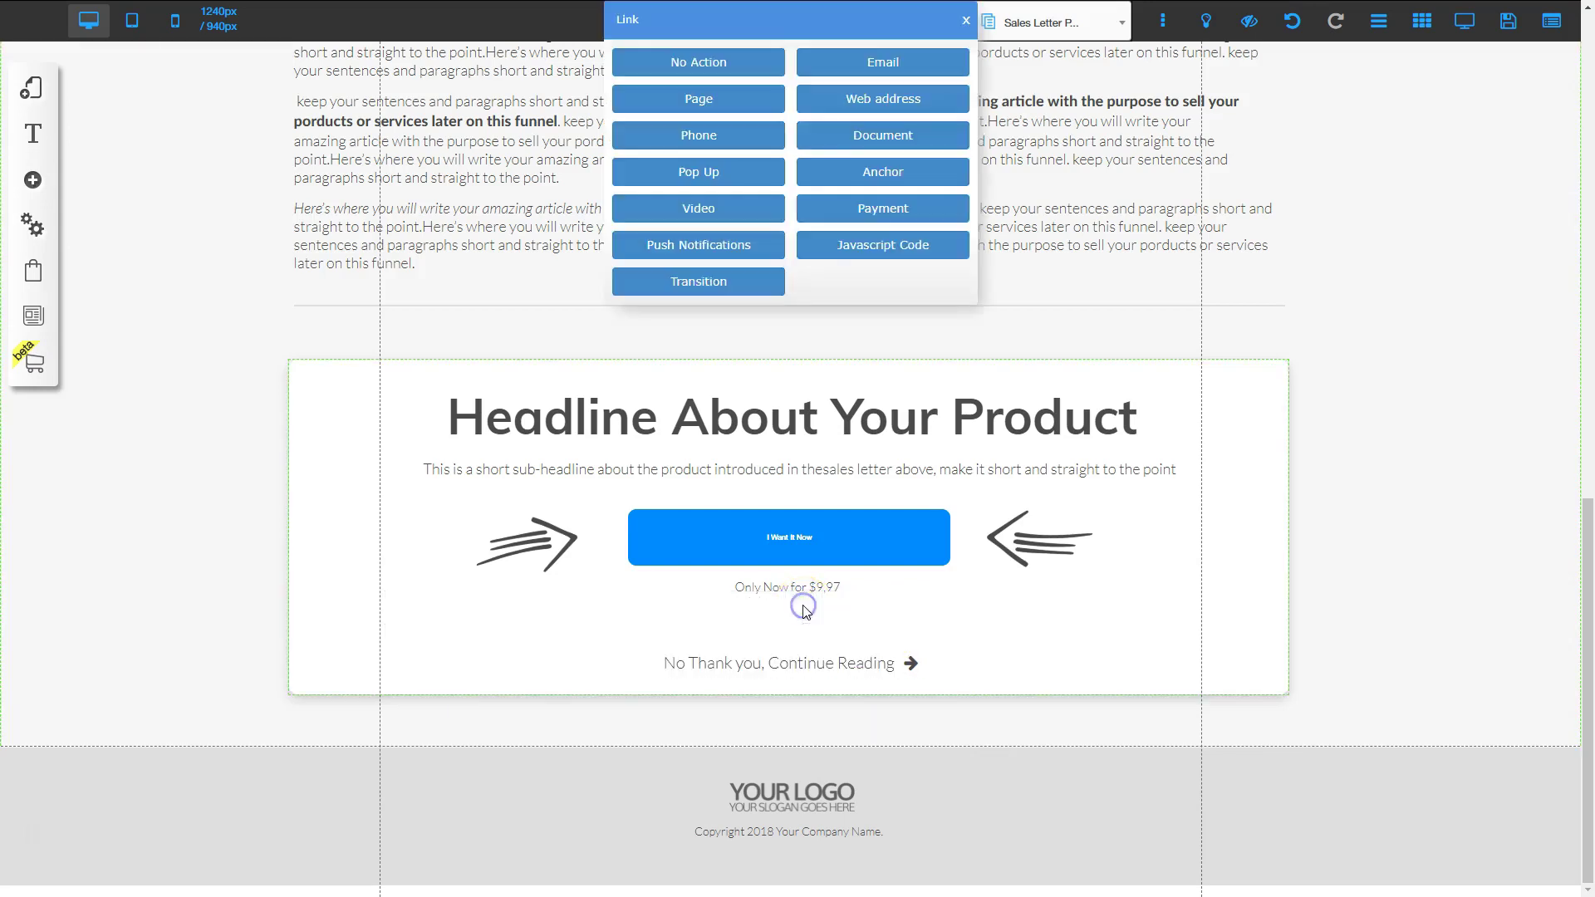
pyautogui.click(702, 98)
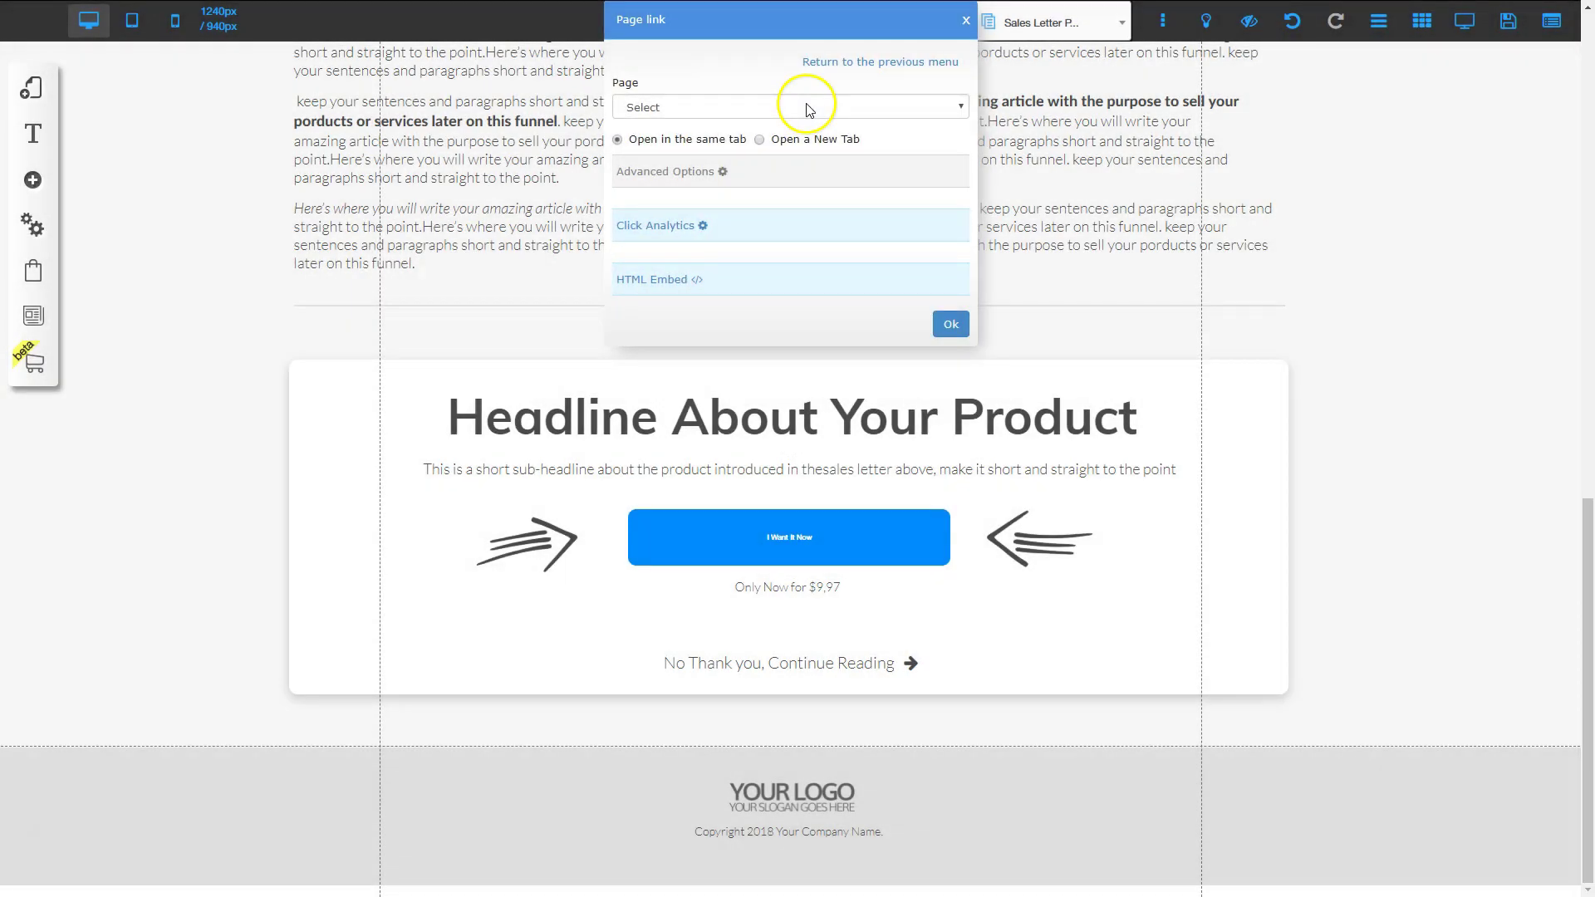
pyautogui.click(806, 106)
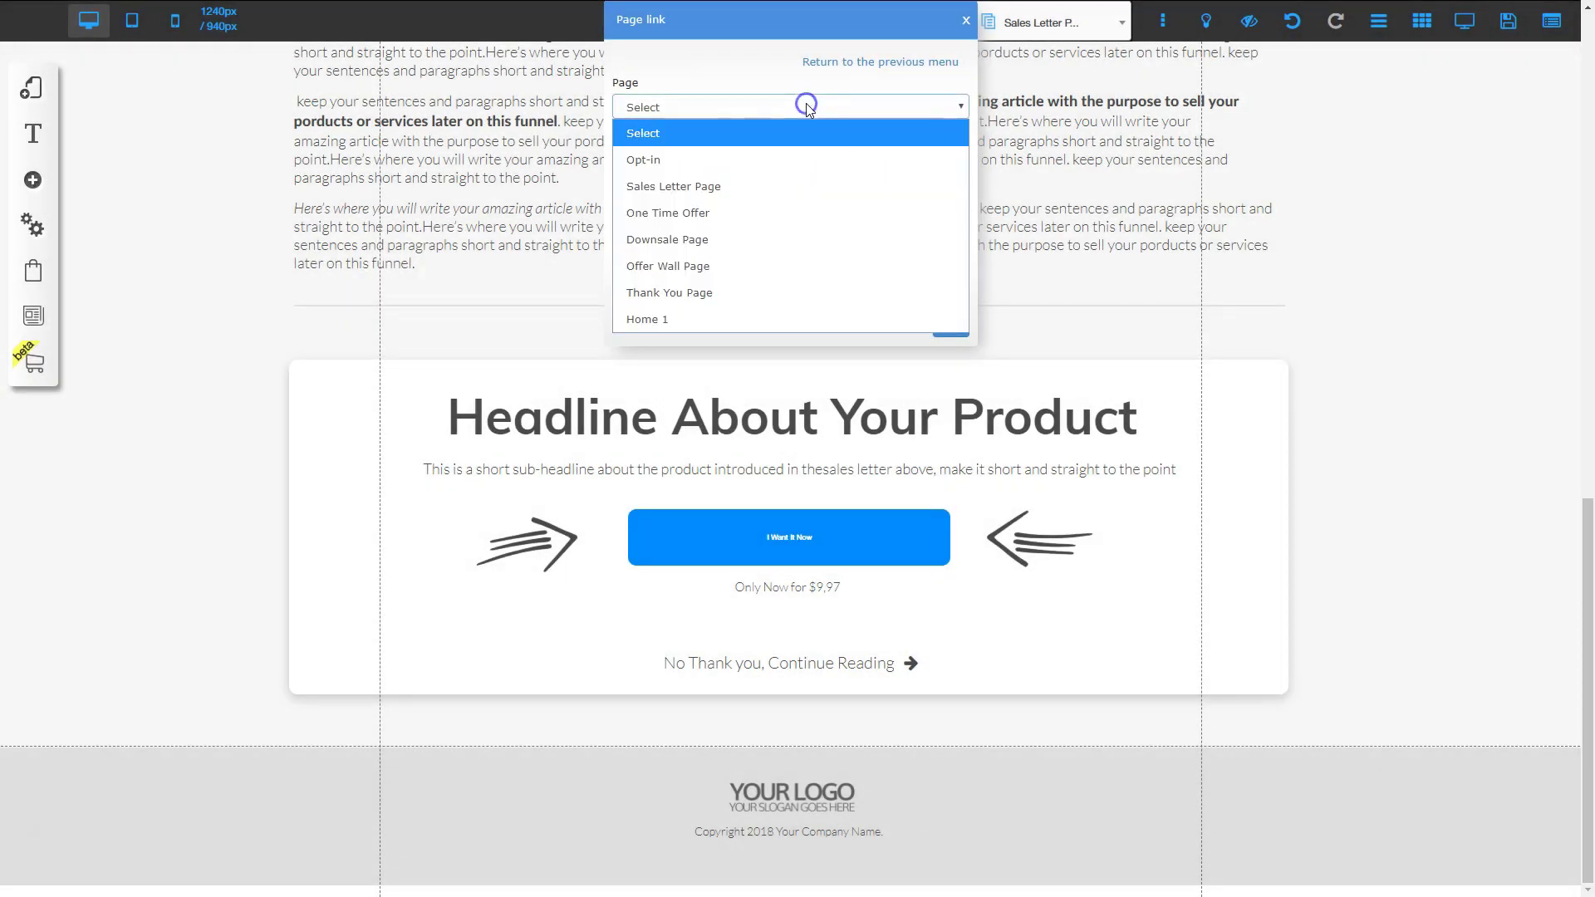
pyautogui.click(707, 241)
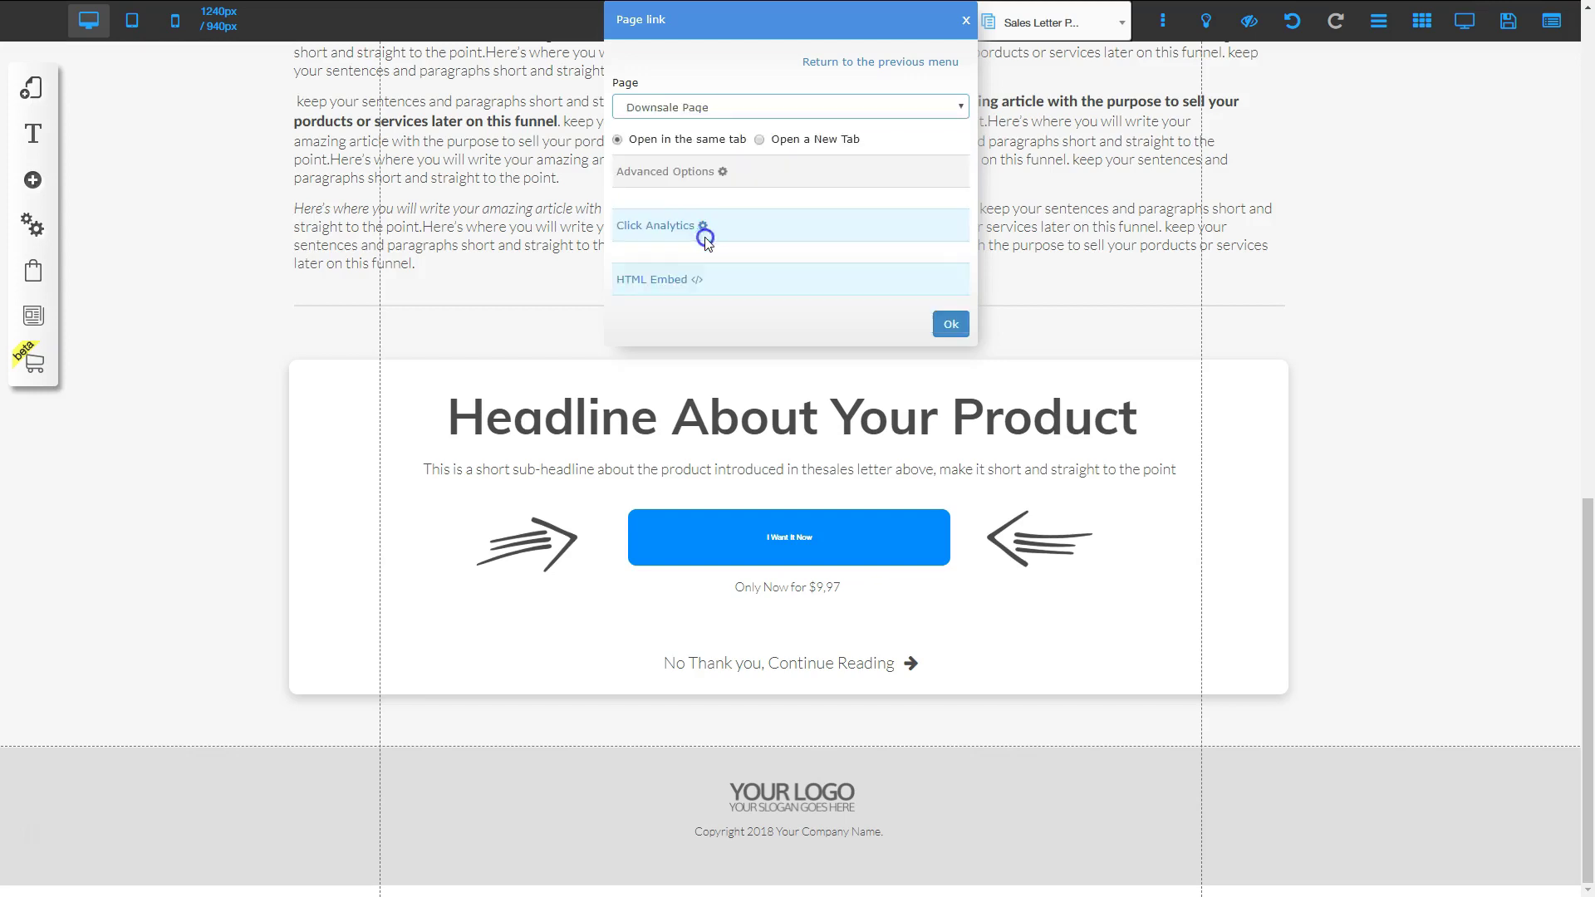
pyautogui.click(951, 324)
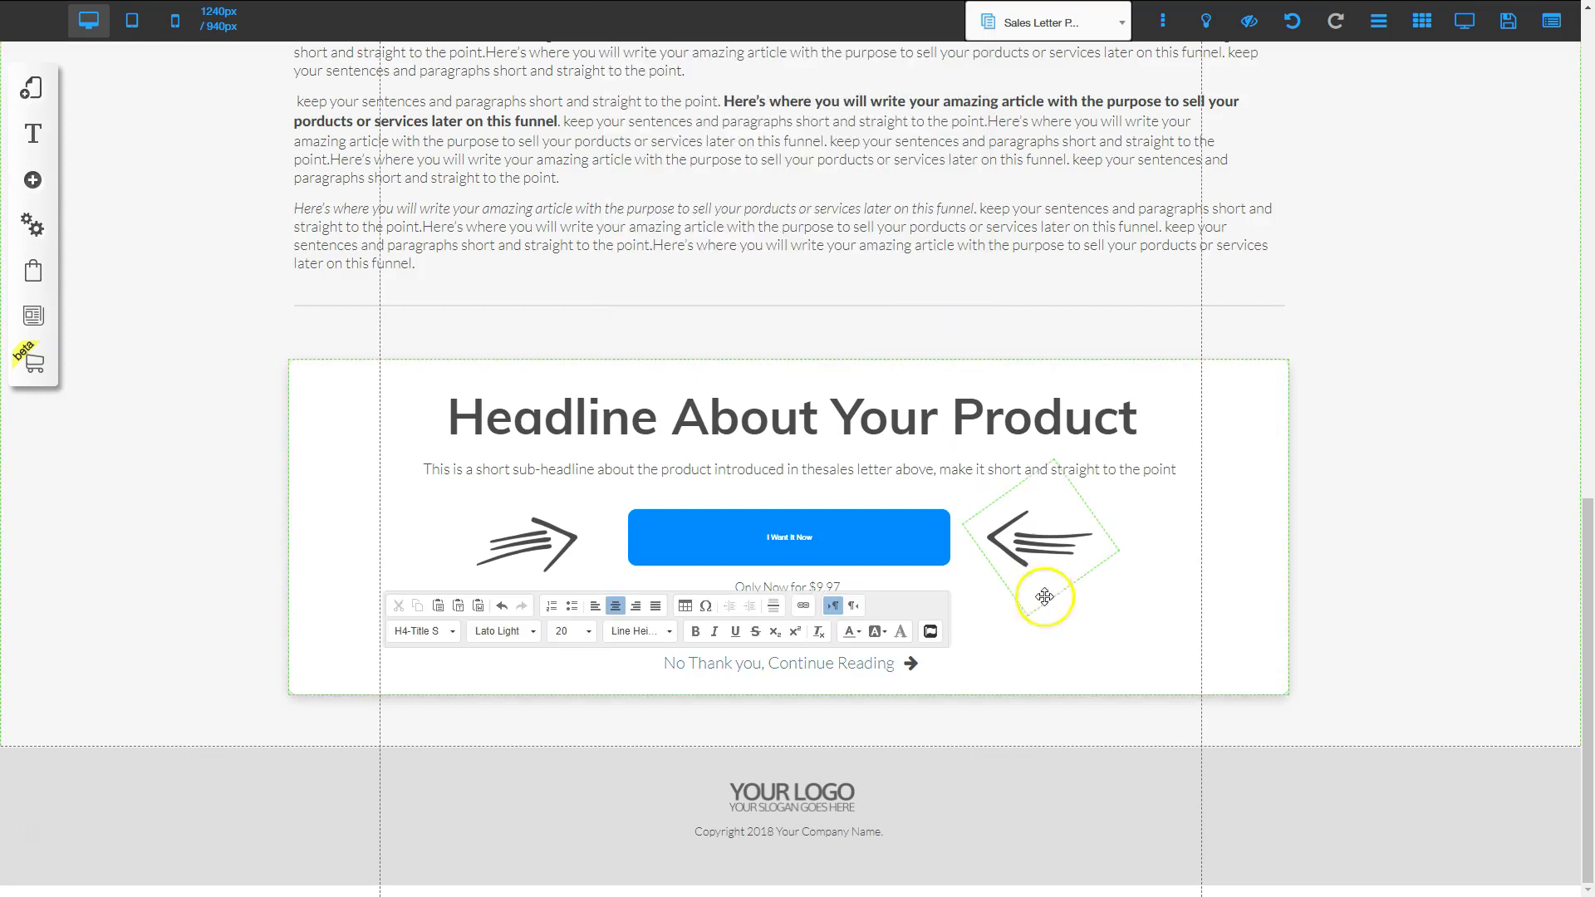
pyautogui.click(1022, 660)
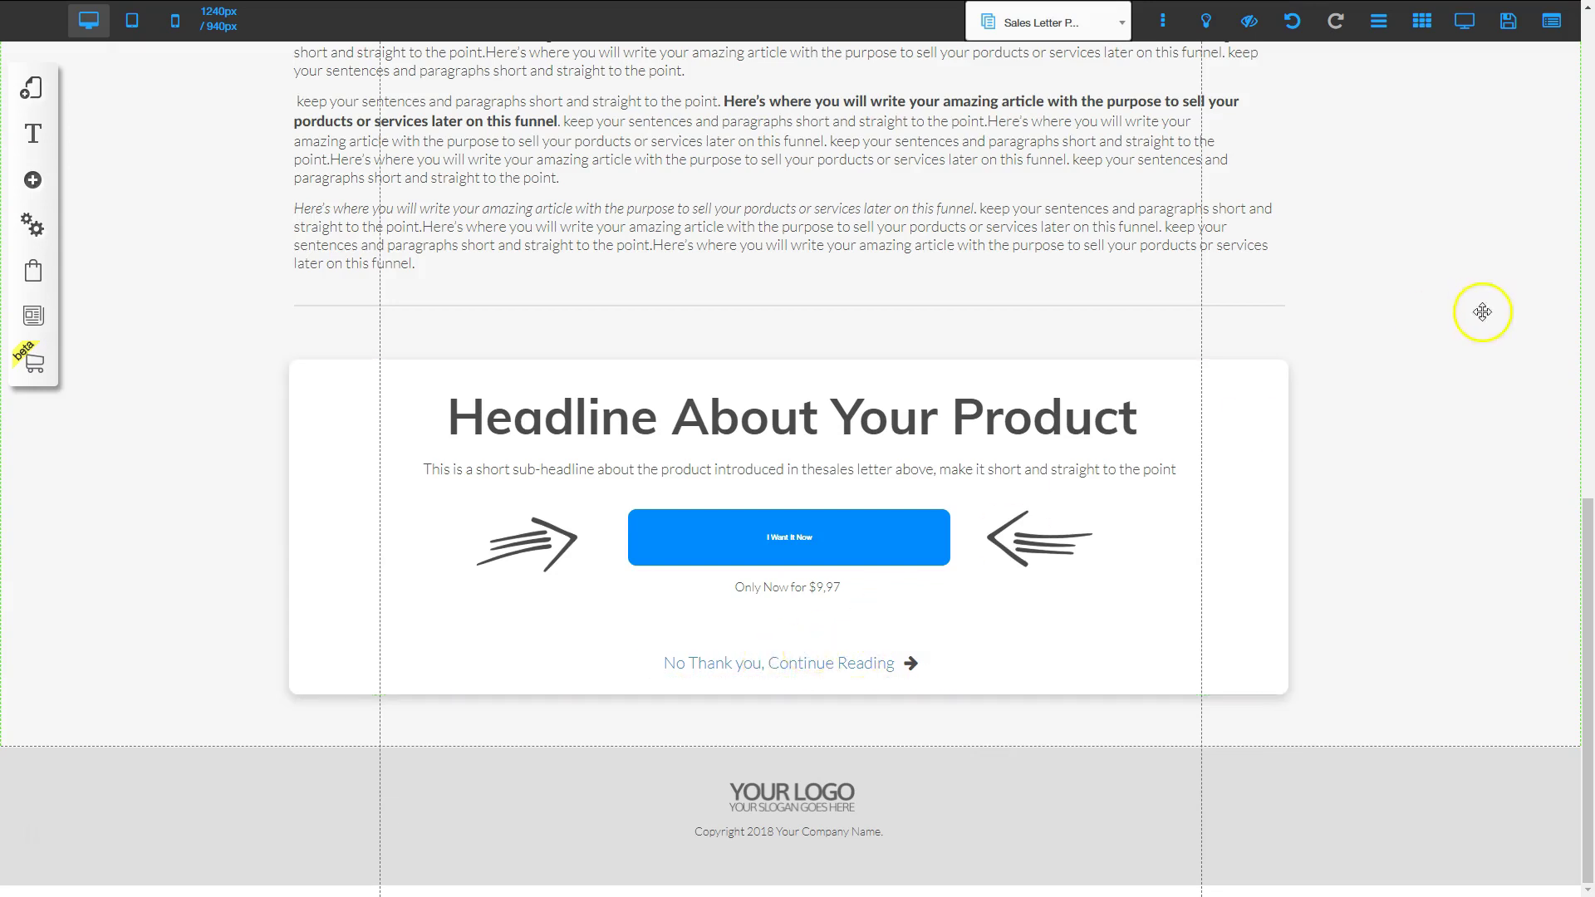
# Register the site under the name "salesletterfunnel" and save the site's changes.
pyautogui.click(1508, 21)
pyautogui.click(870, 473)
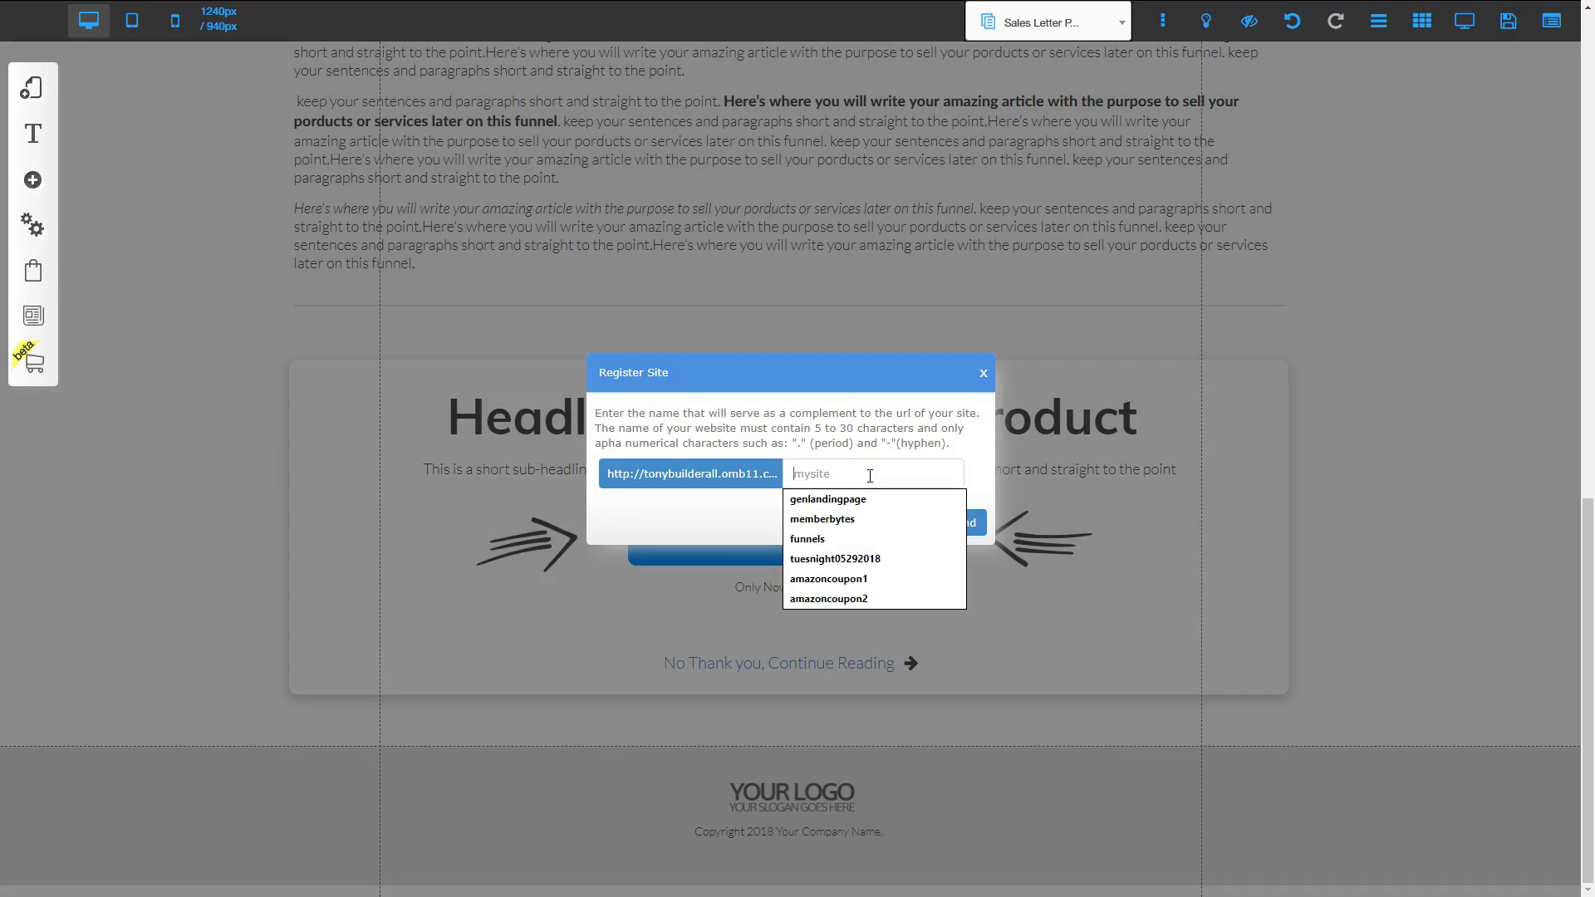
pyautogui.write('salesletterfunnel')
pyautogui.click(966, 523)
pyautogui.click(1007, 617)
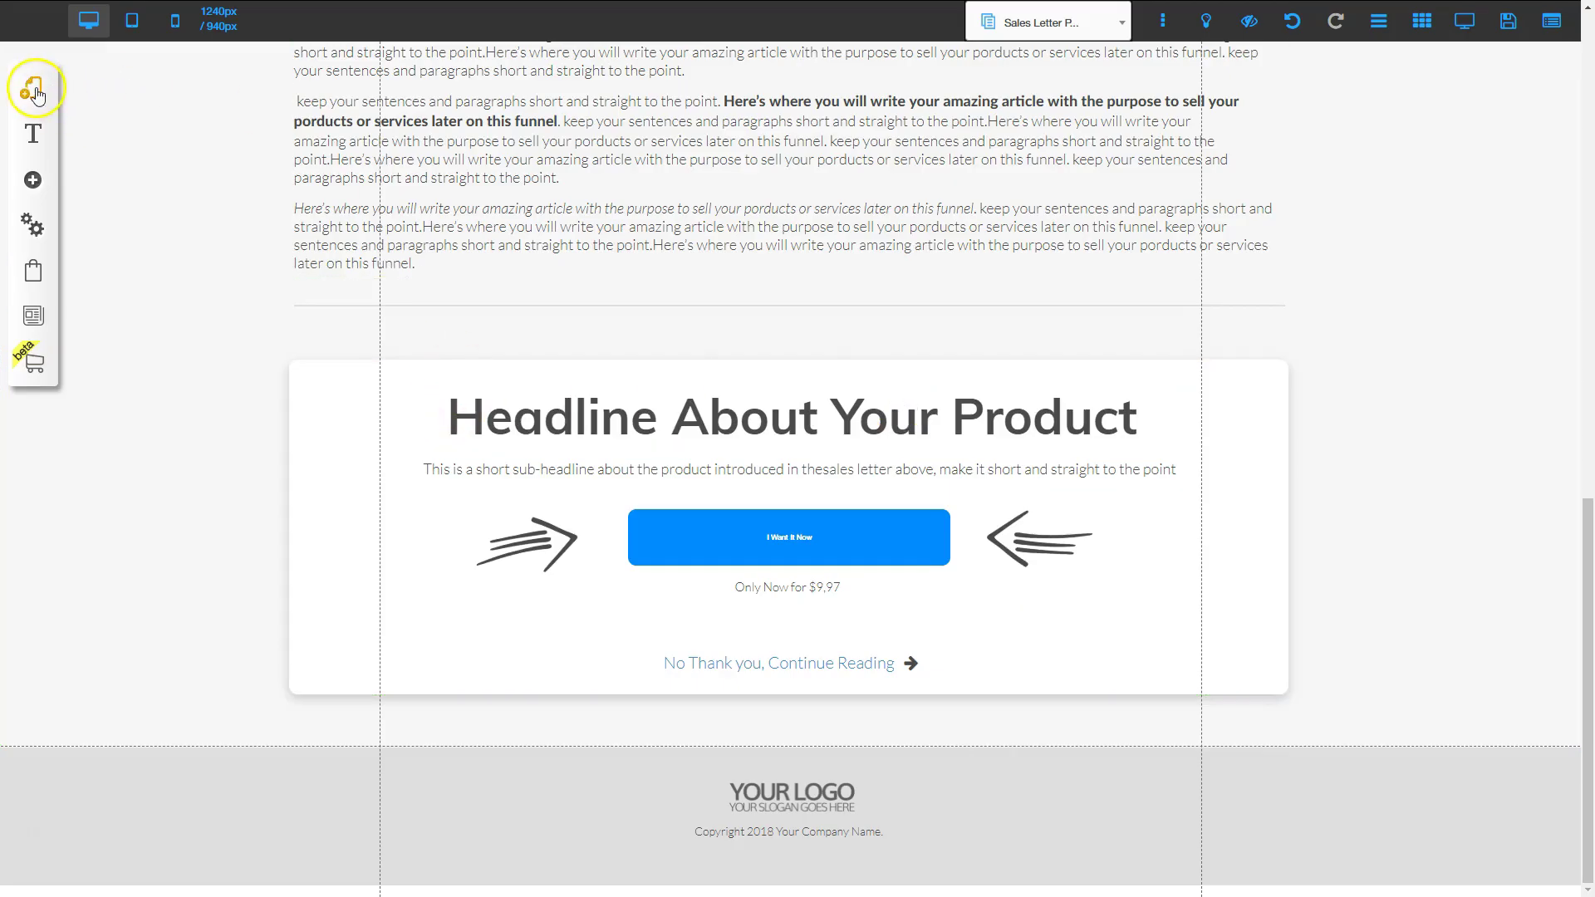
# Open the One Time Offer page of the Sales Letter Funnel layout.
pyautogui.click(32, 88)
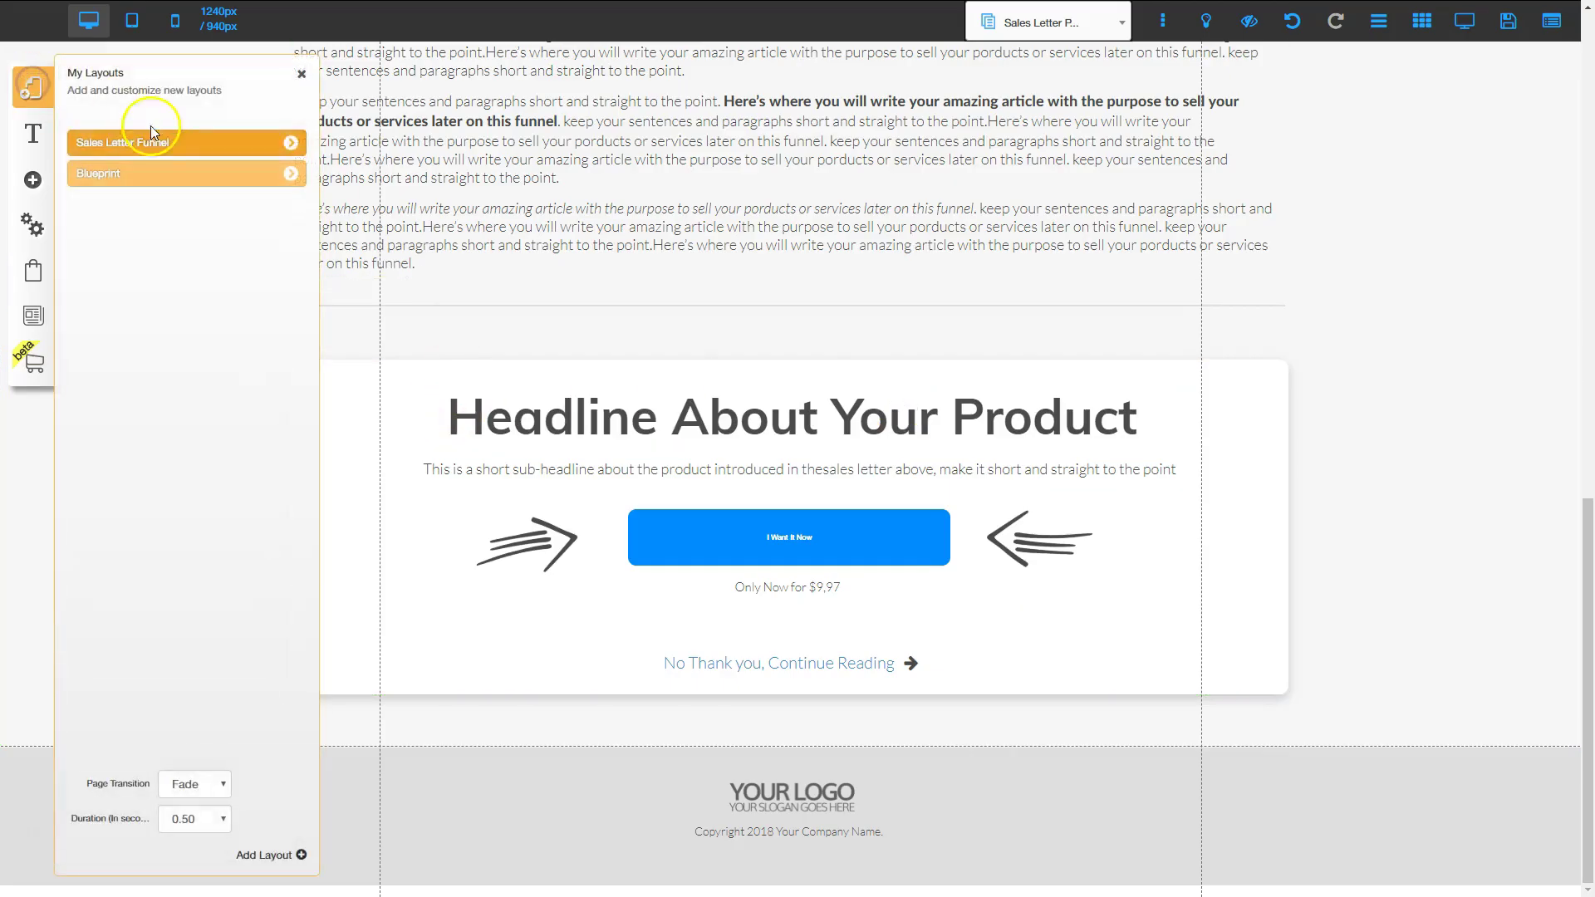
pyautogui.click(273, 145)
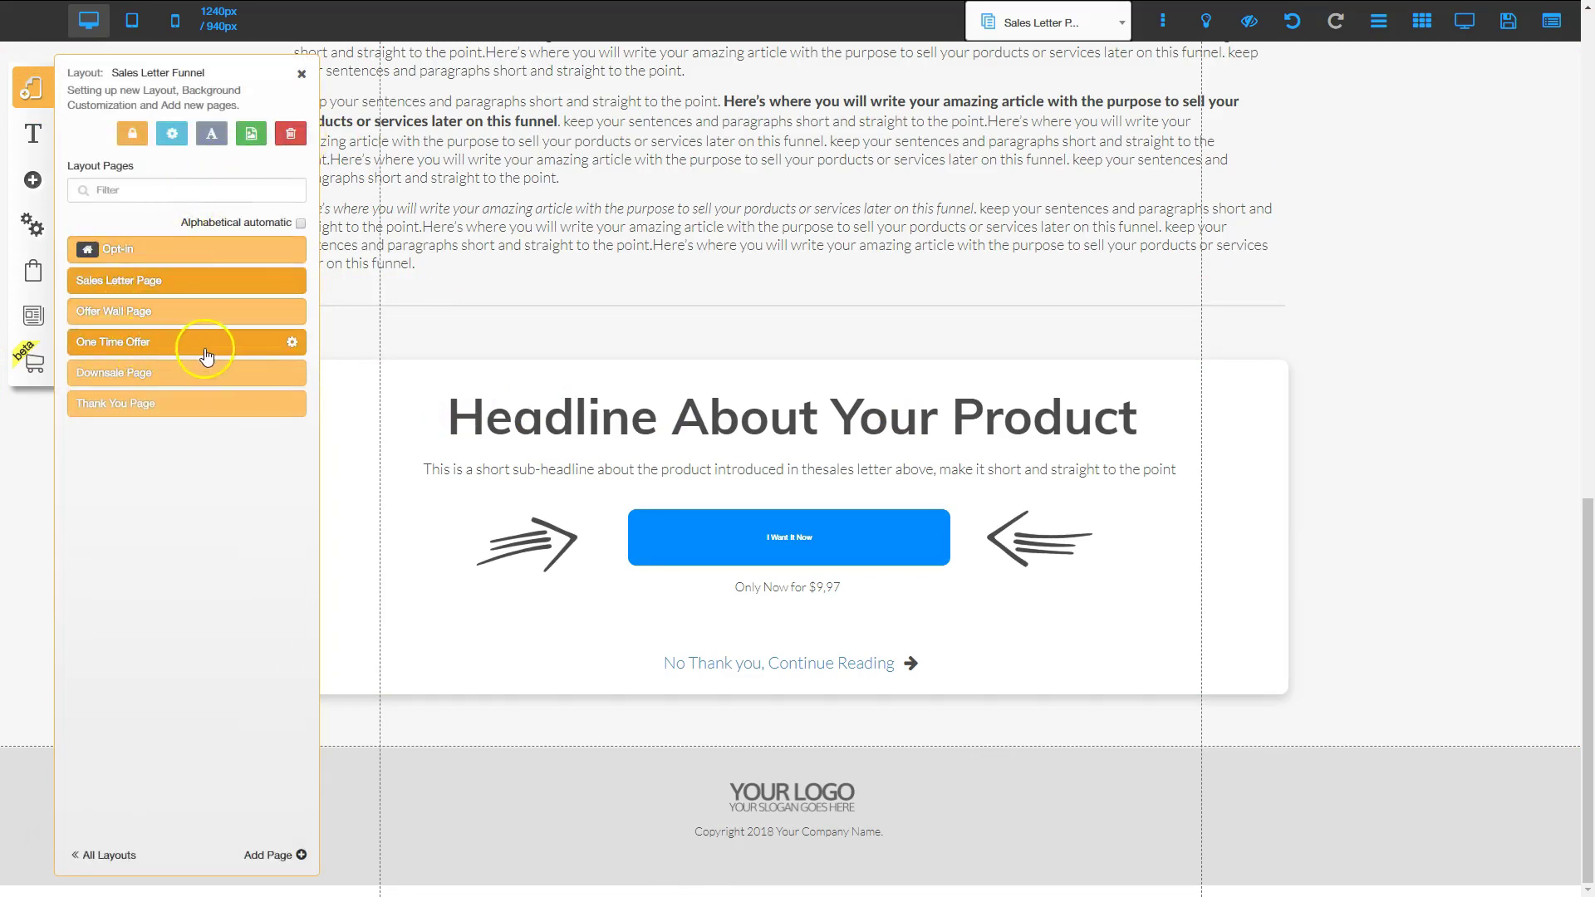
pyautogui.click(162, 344)
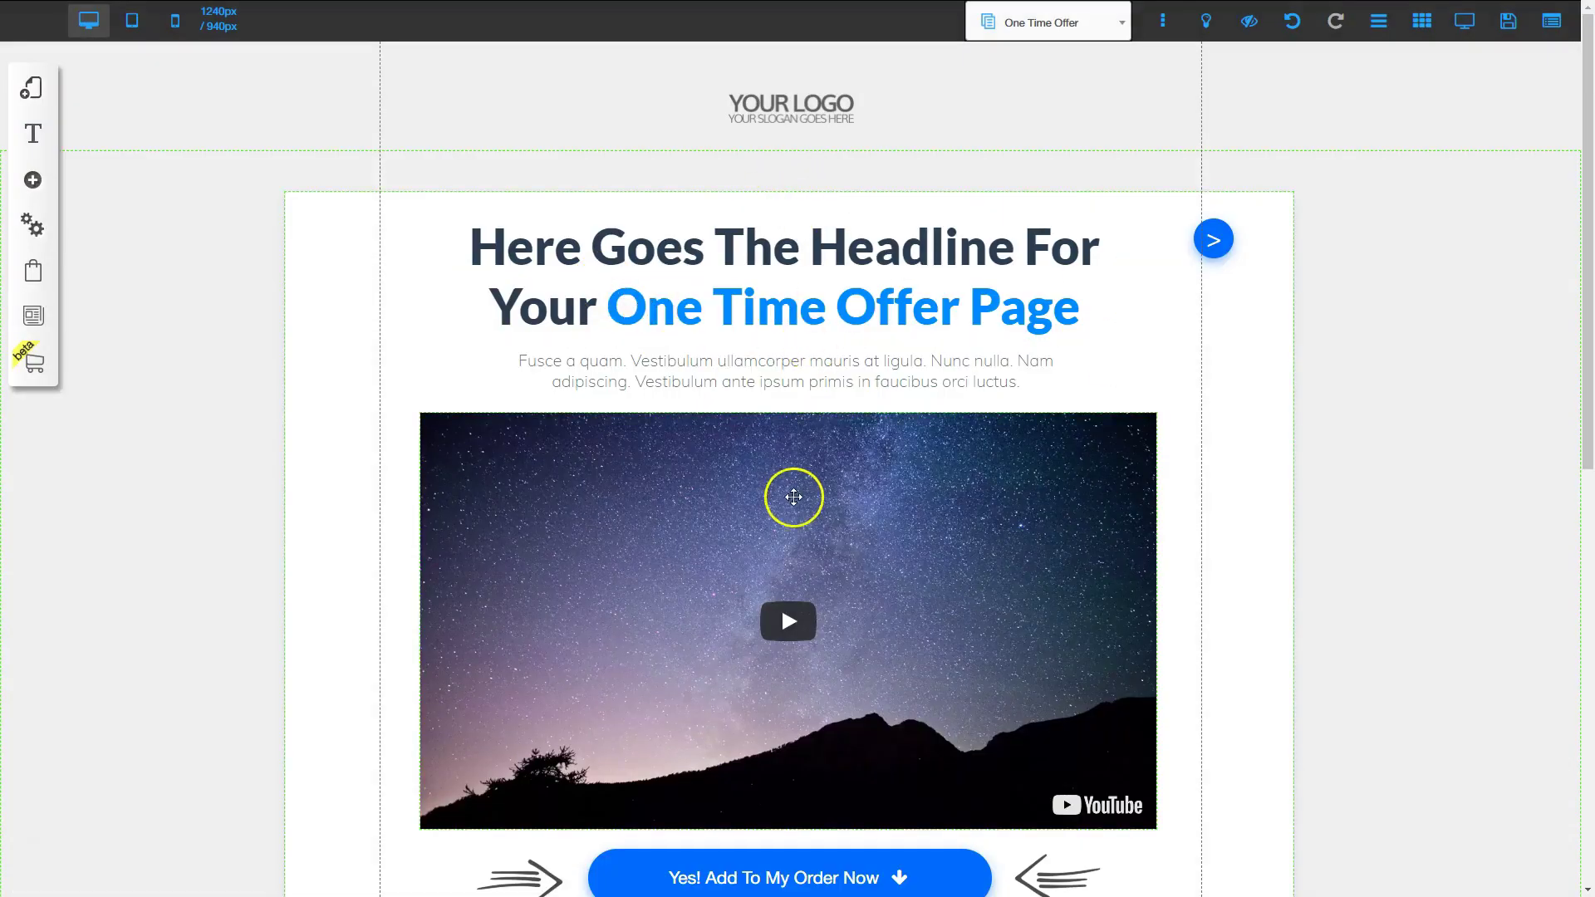
# Set the "Yes! Add To My Order Now" button's link action to No Action.
pyautogui.scroll(-4, 792, 497)
pyautogui.scroll(-2, 798, 548)
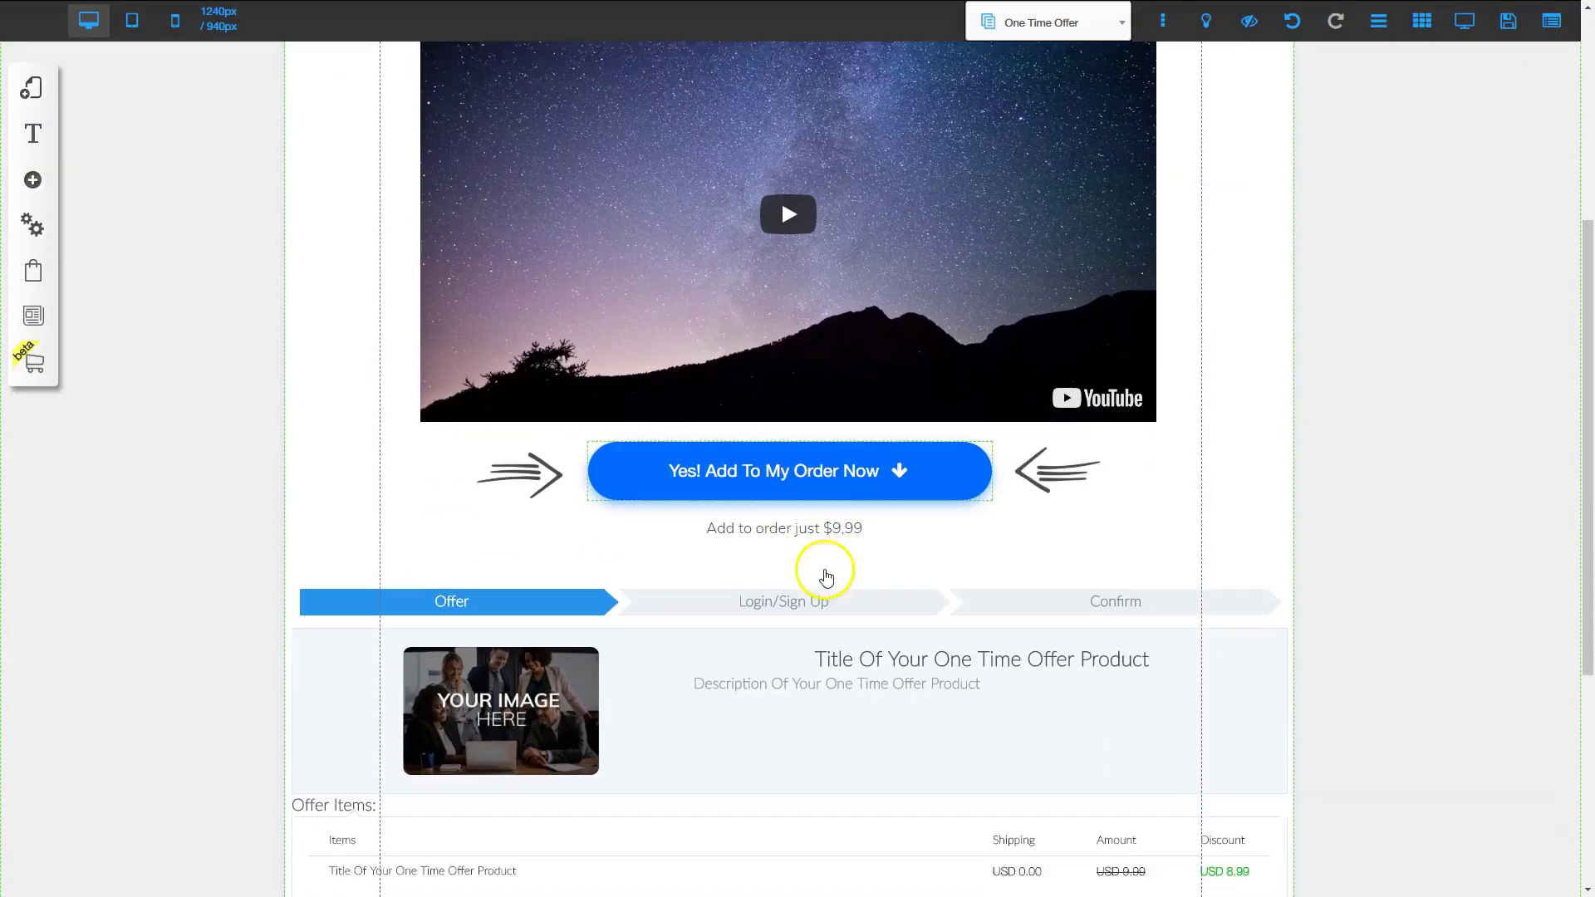
pyautogui.scroll(-2, 798, 541)
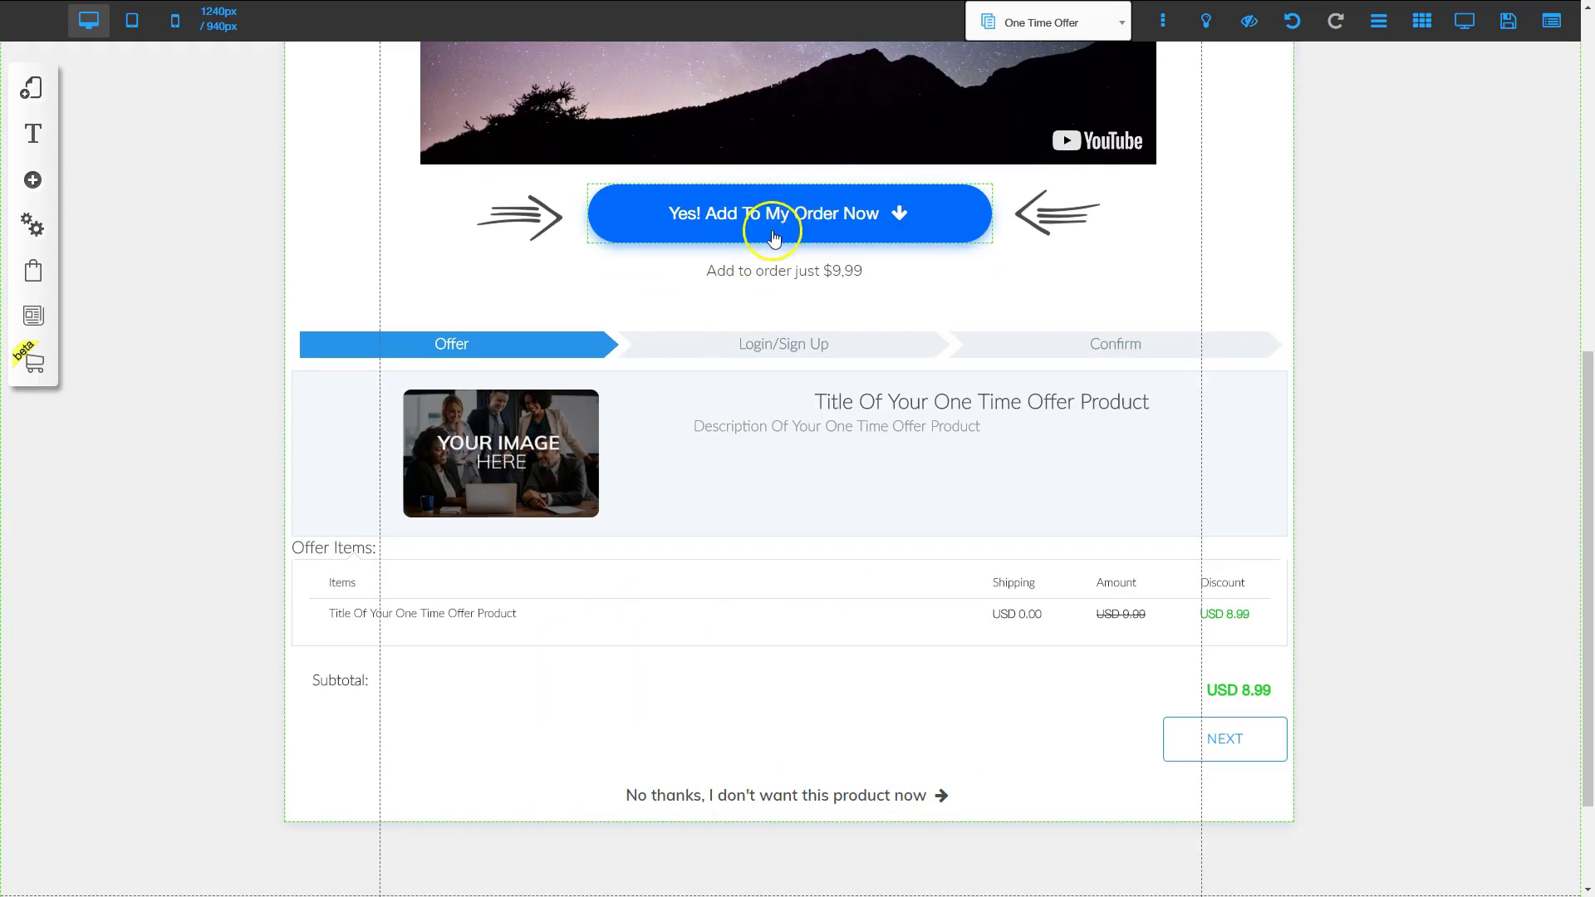
pyautogui.click(776, 204)
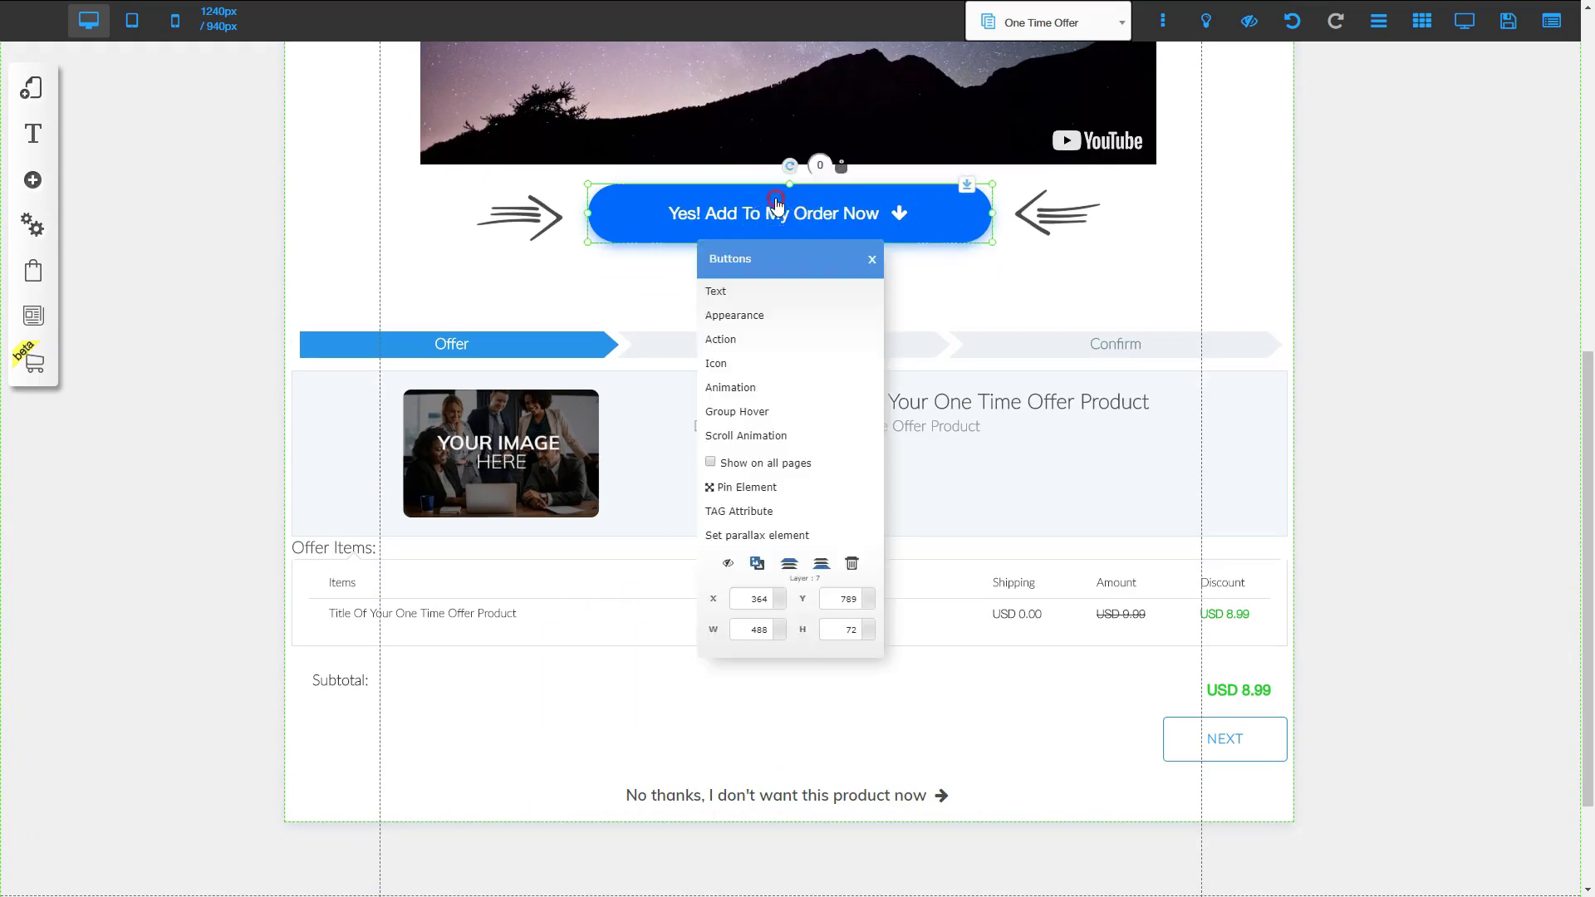
pyautogui.click(744, 339)
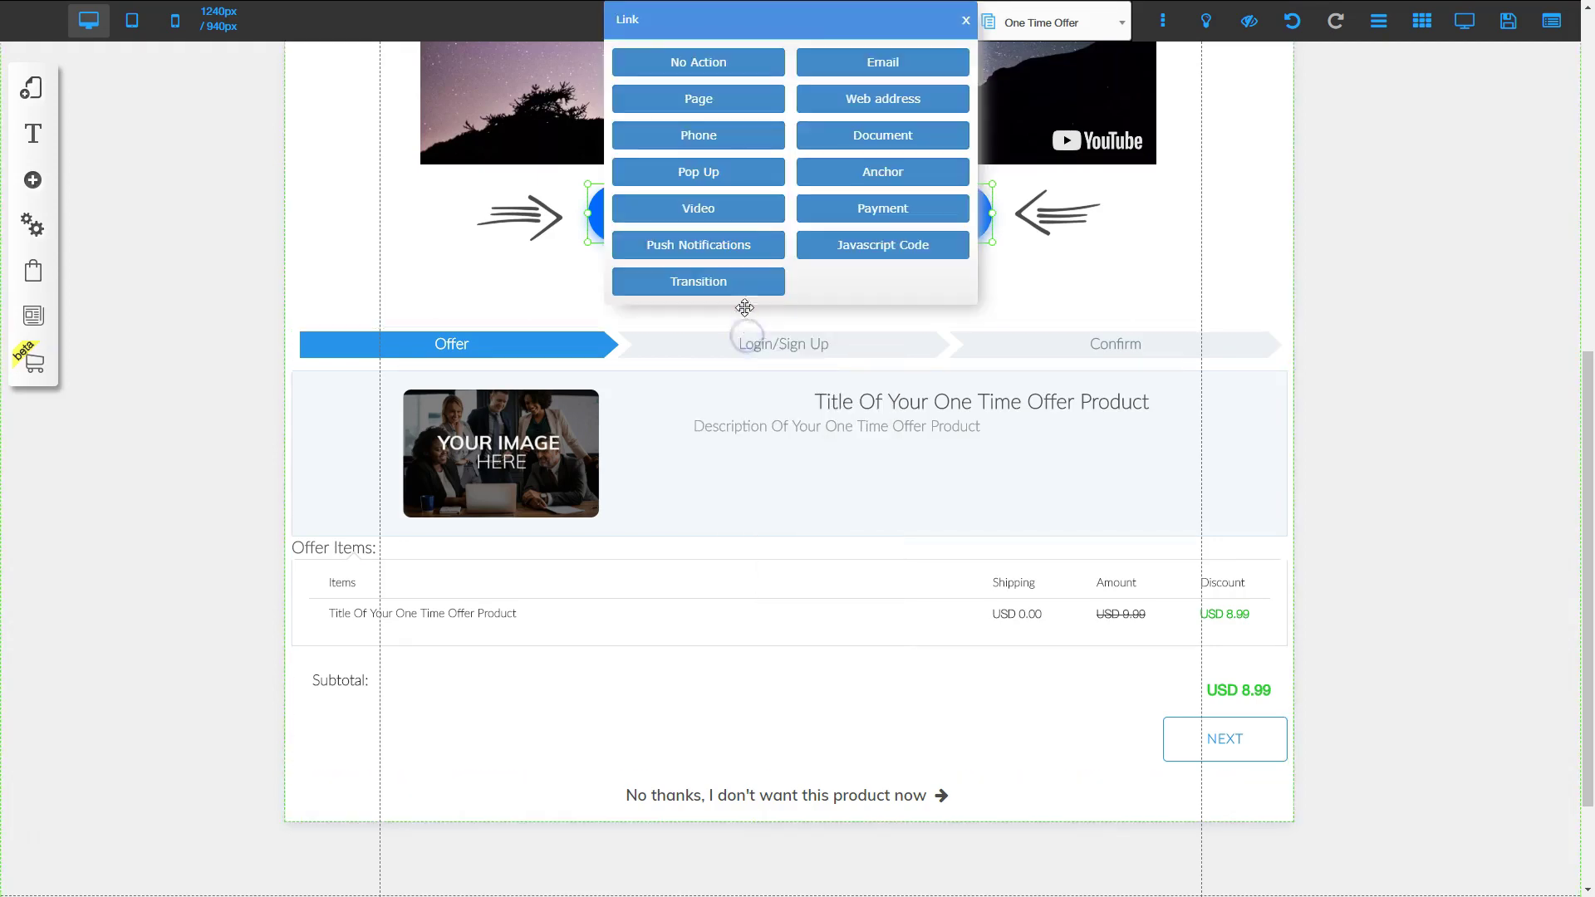
pyautogui.click(715, 60)
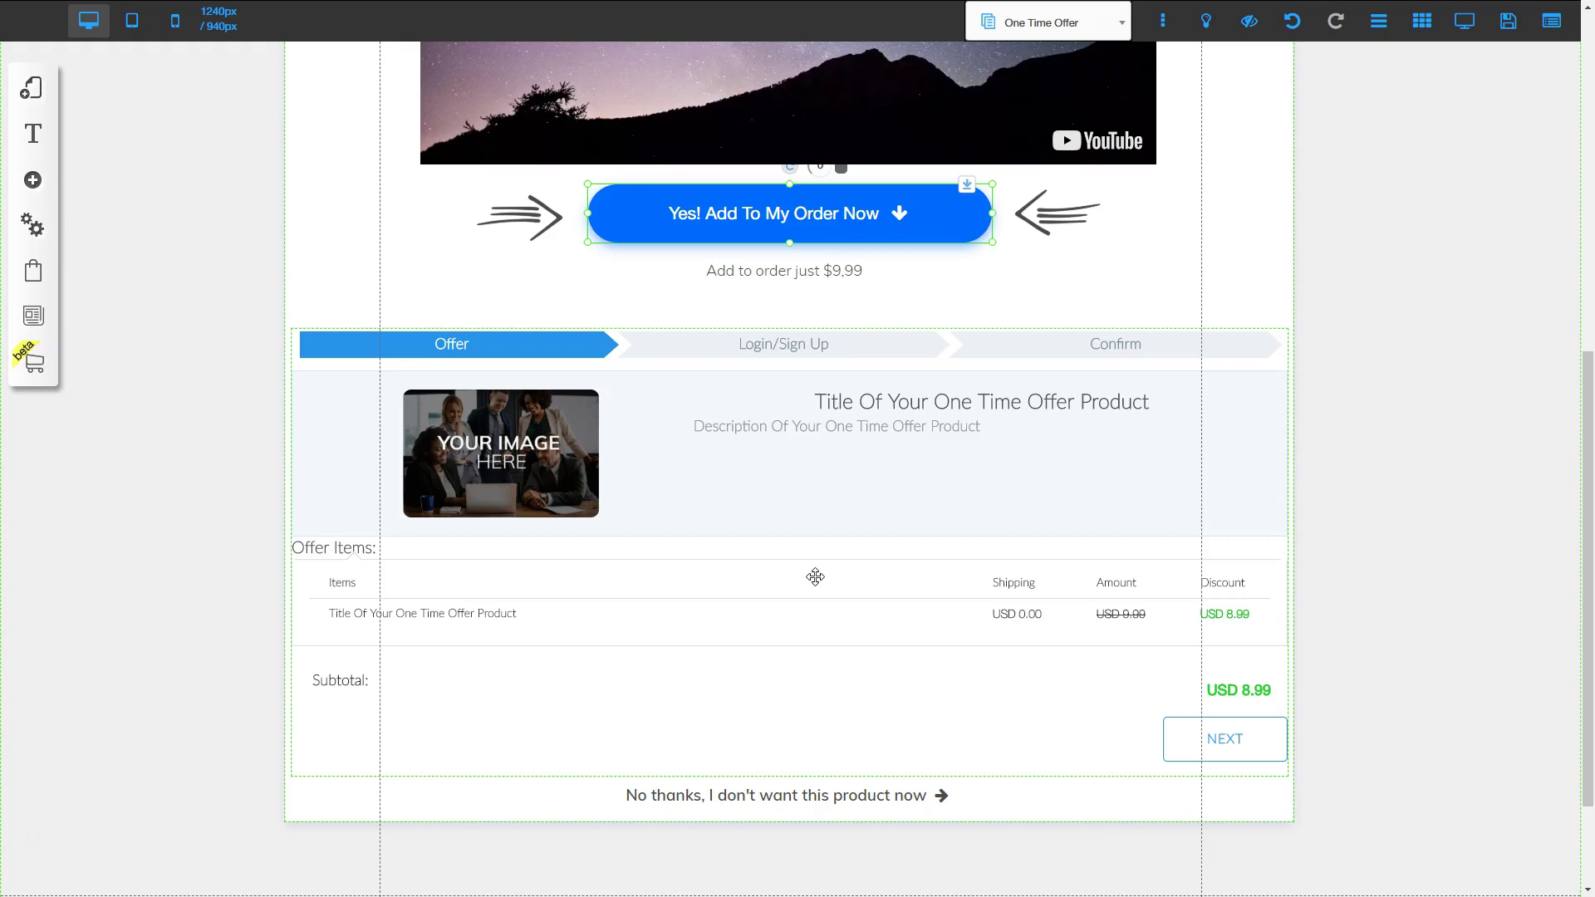
# Open the checkout's payment settings and save the Example PayPal account configuration for website sales.
pyautogui.moveTo(510, 480); pyautogui.dragTo(73, 259)
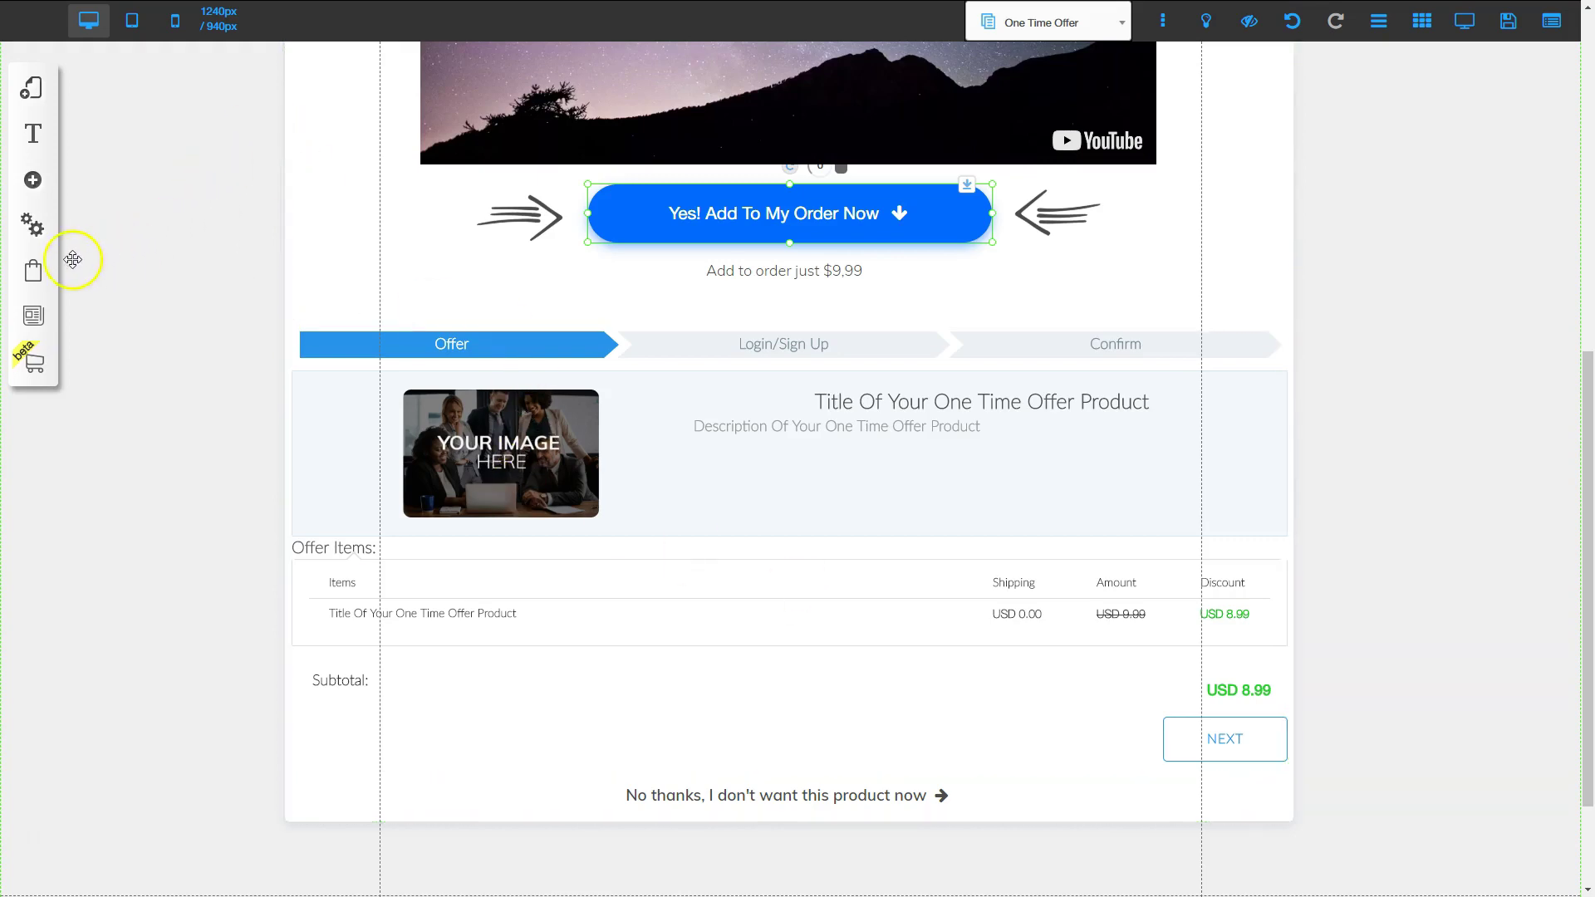
pyautogui.click(31, 274)
pyautogui.click(133, 121)
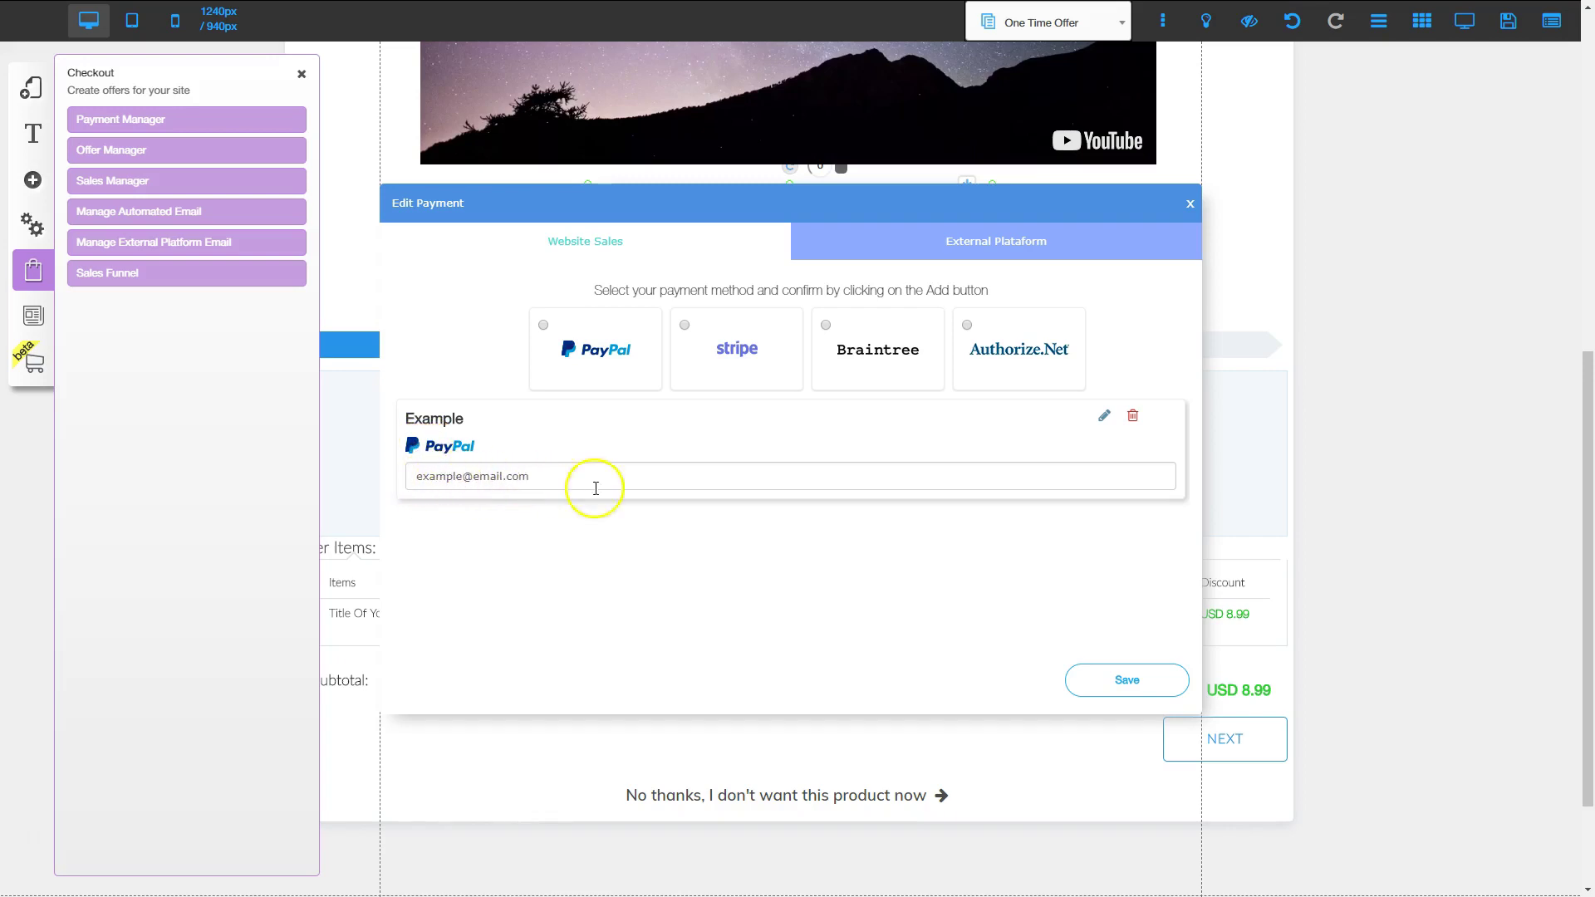
pyautogui.click(1118, 678)
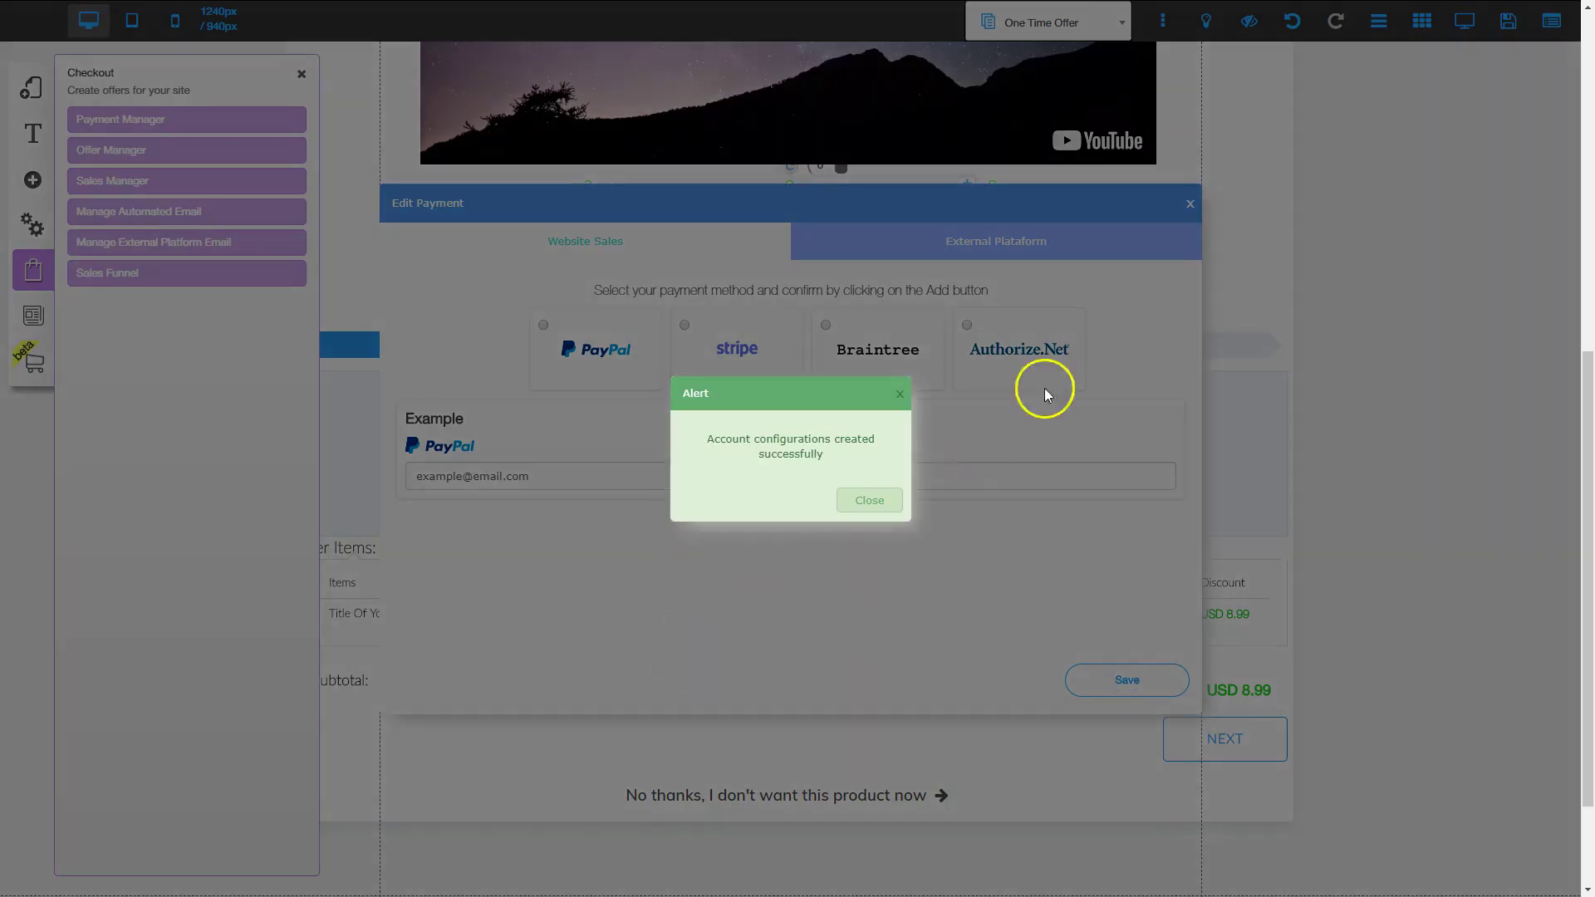
pyautogui.click(1189, 203)
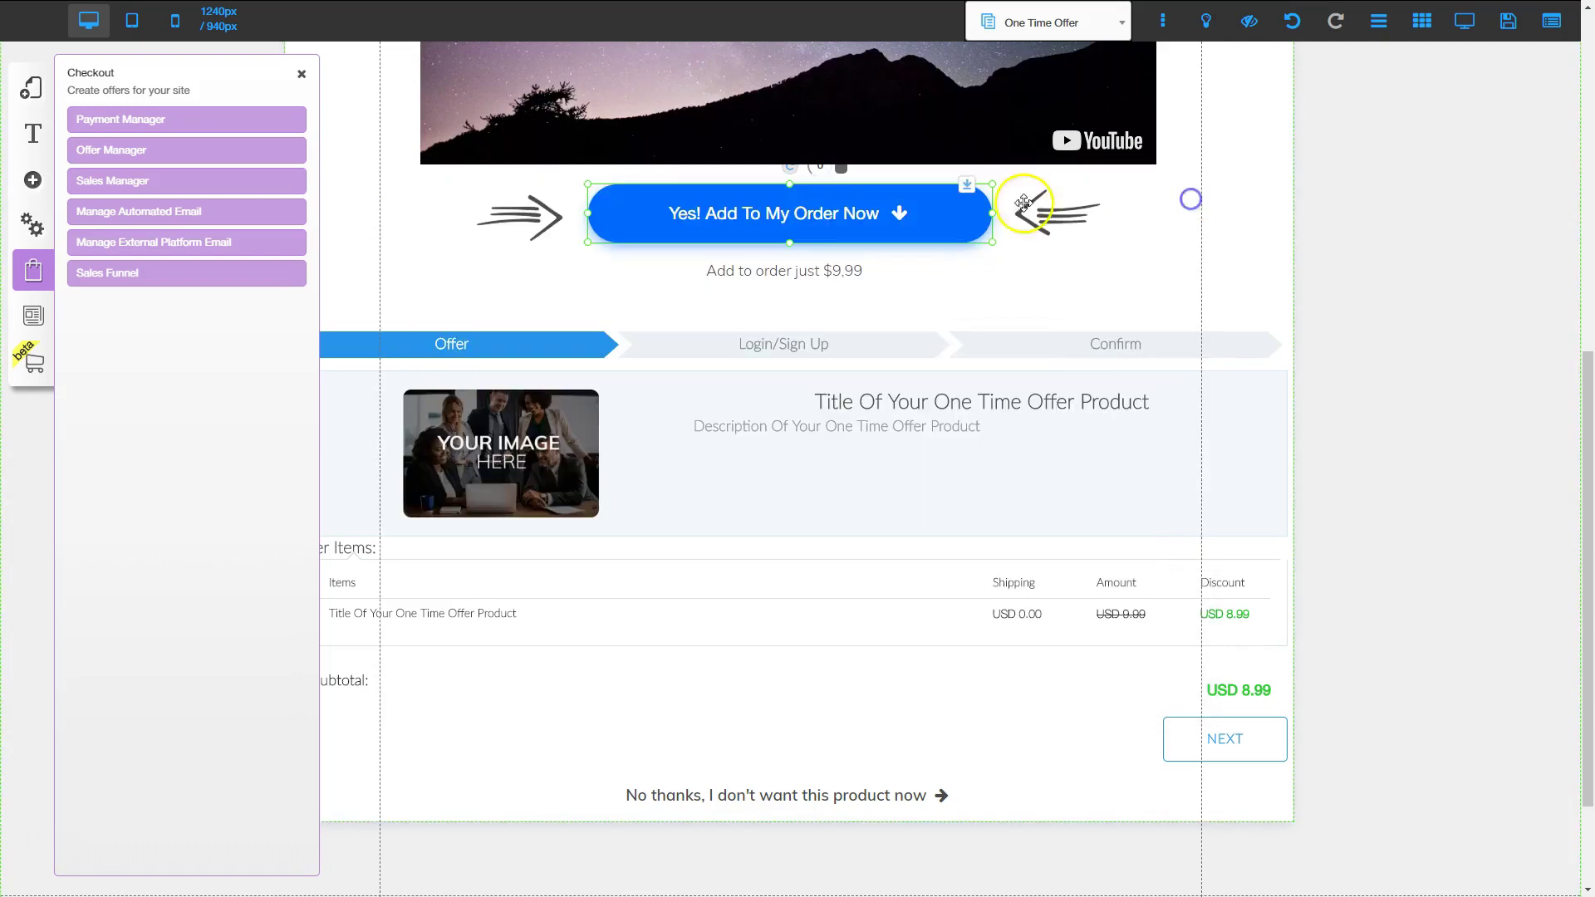
# Edit the "Title Of Your One Time Offer Product" offer, set its Thank You Page to Thank You Page, and continue to its items.
pyautogui.click(126, 156)
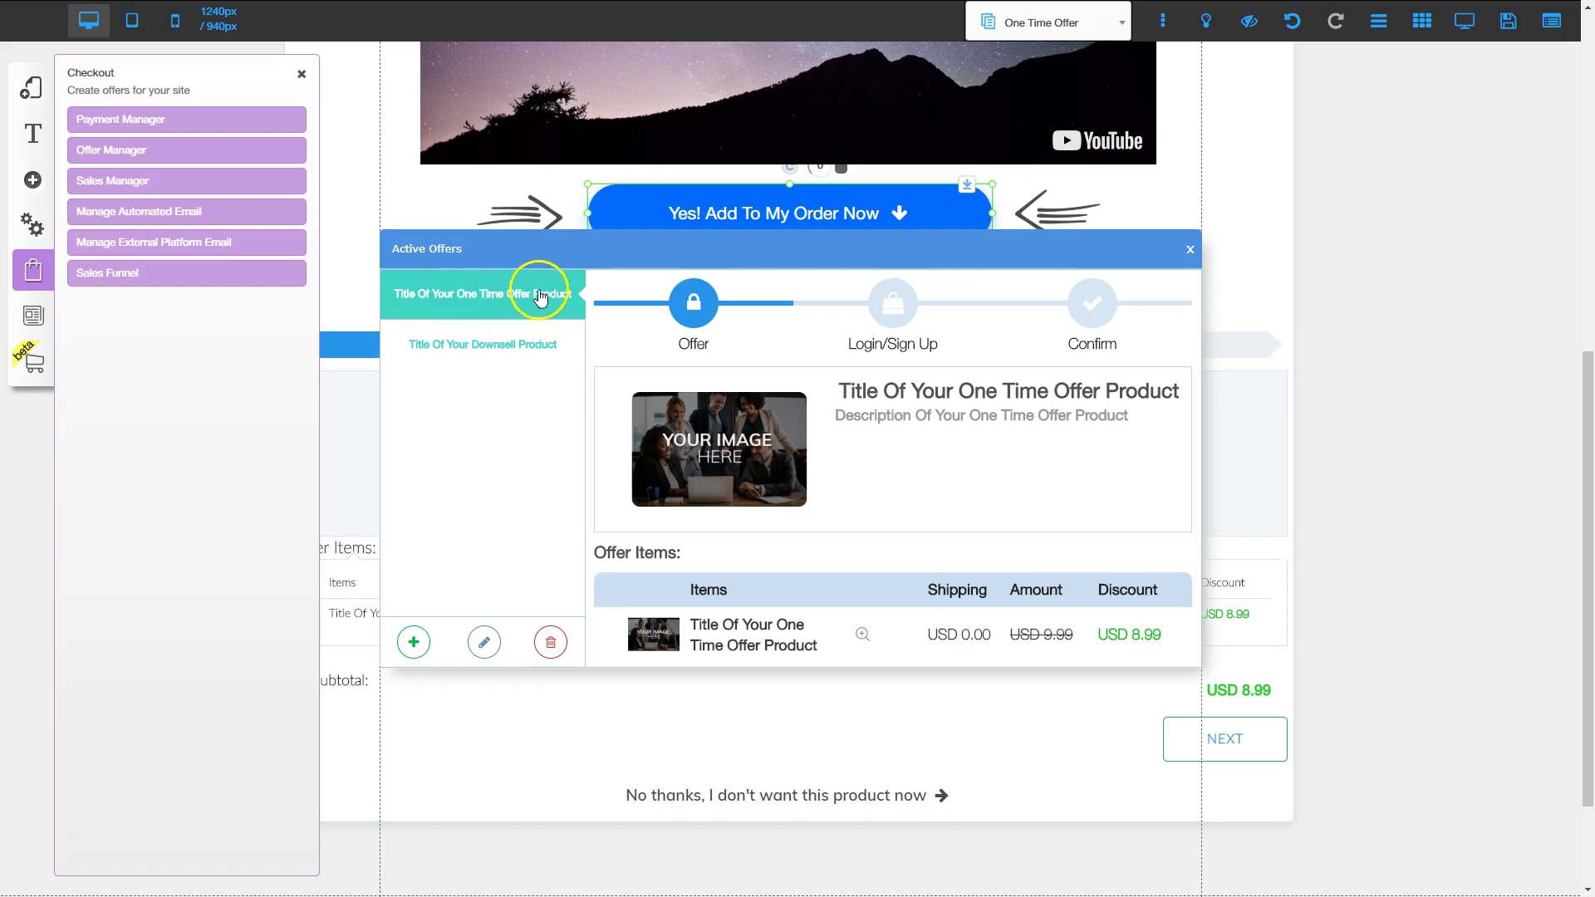
pyautogui.click(484, 643)
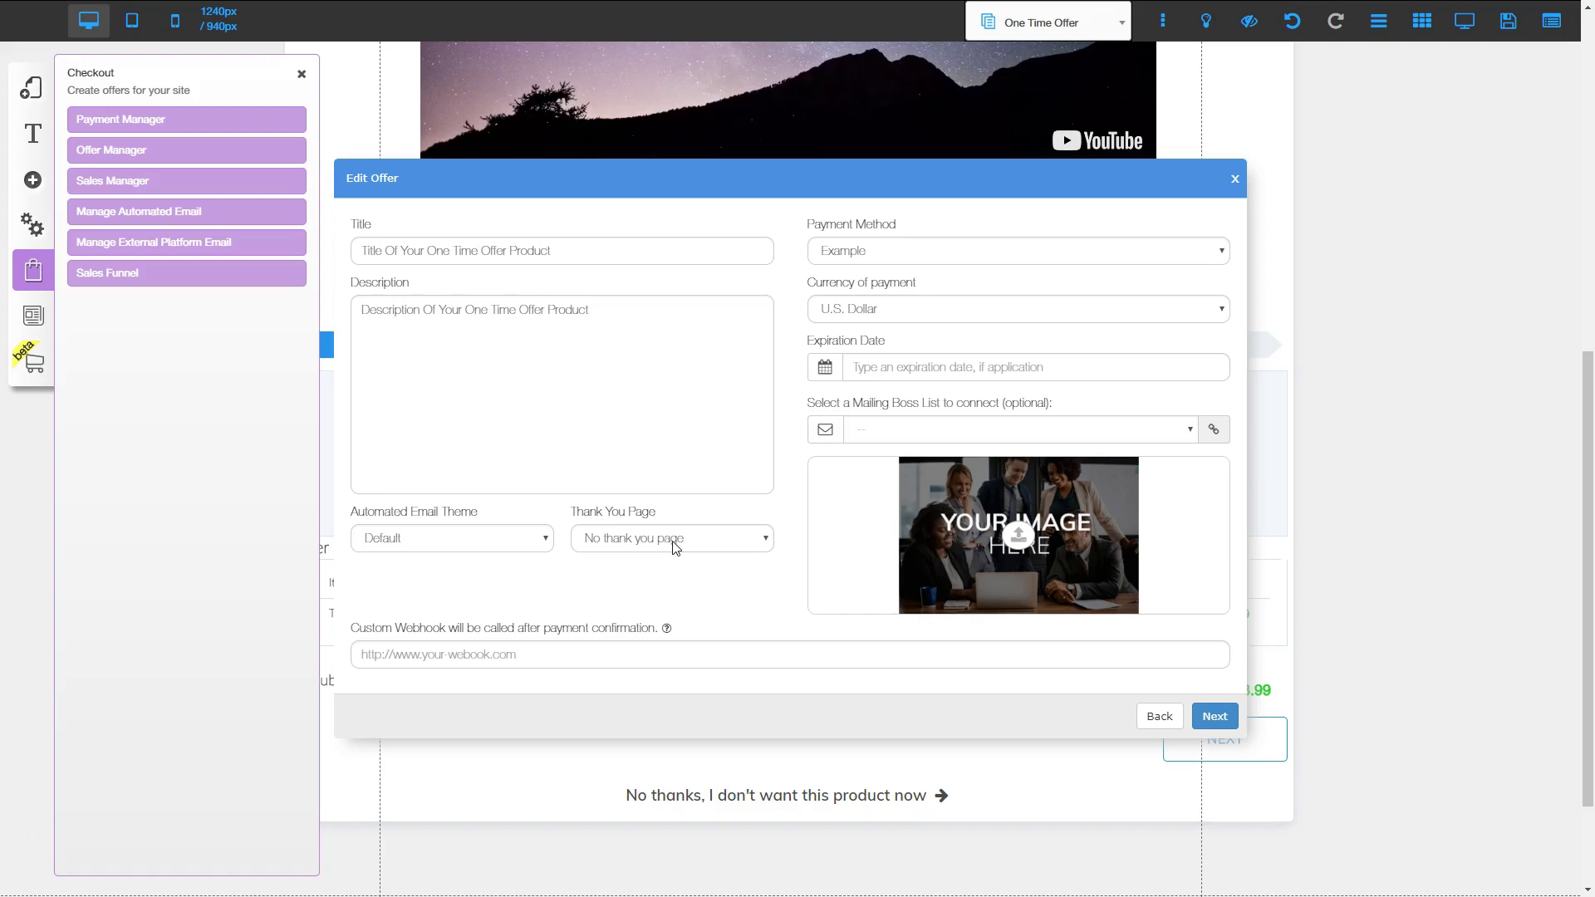
pyautogui.click(705, 540)
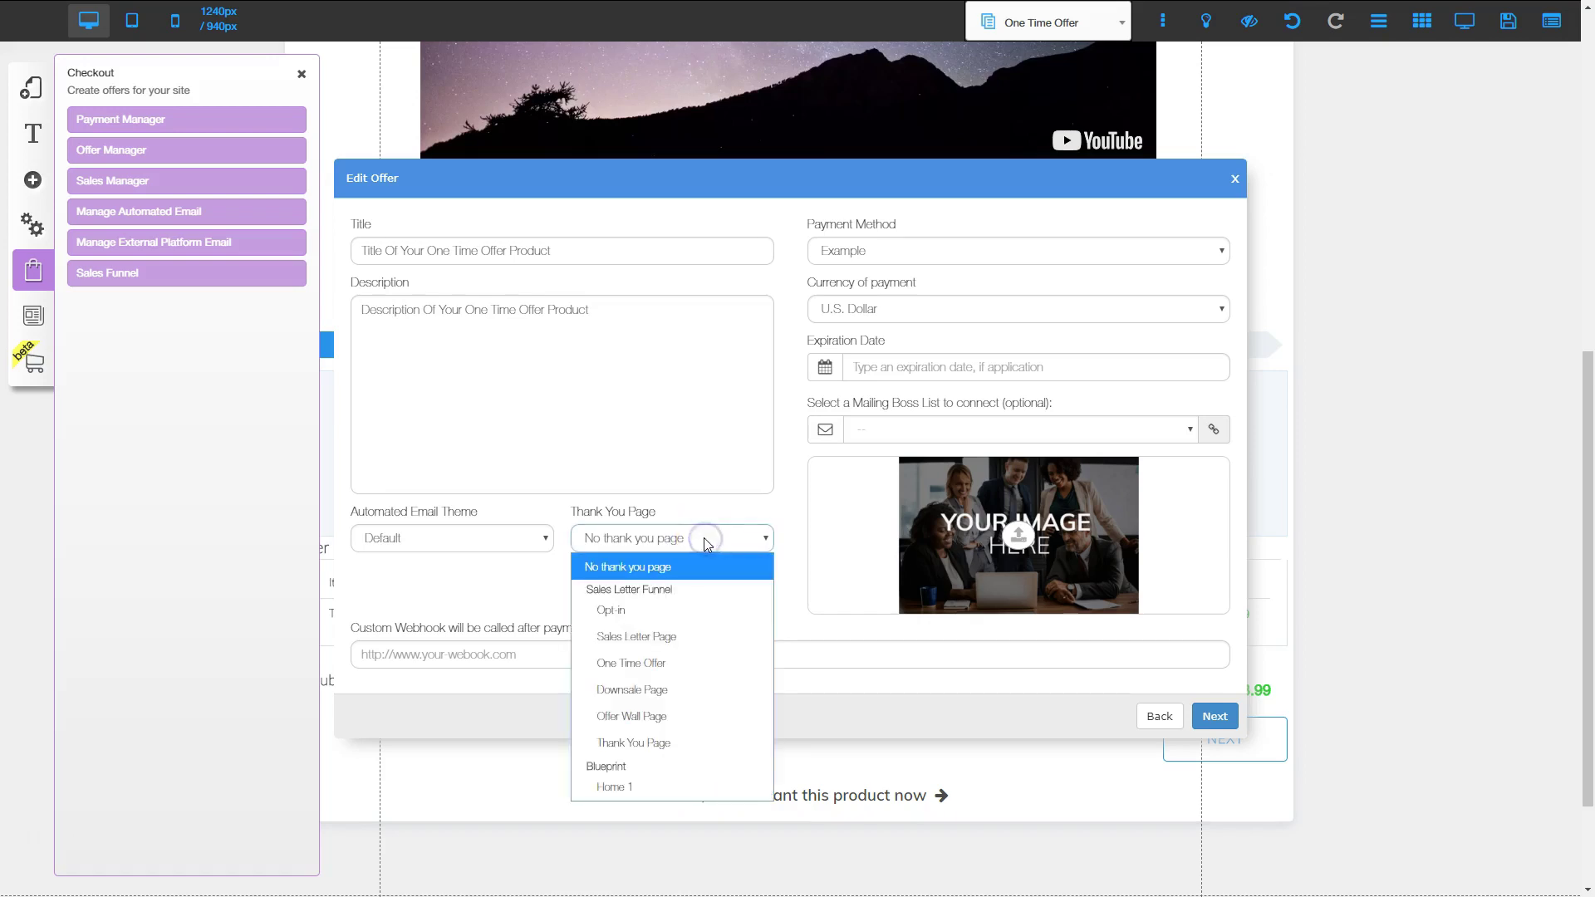
pyautogui.click(647, 743)
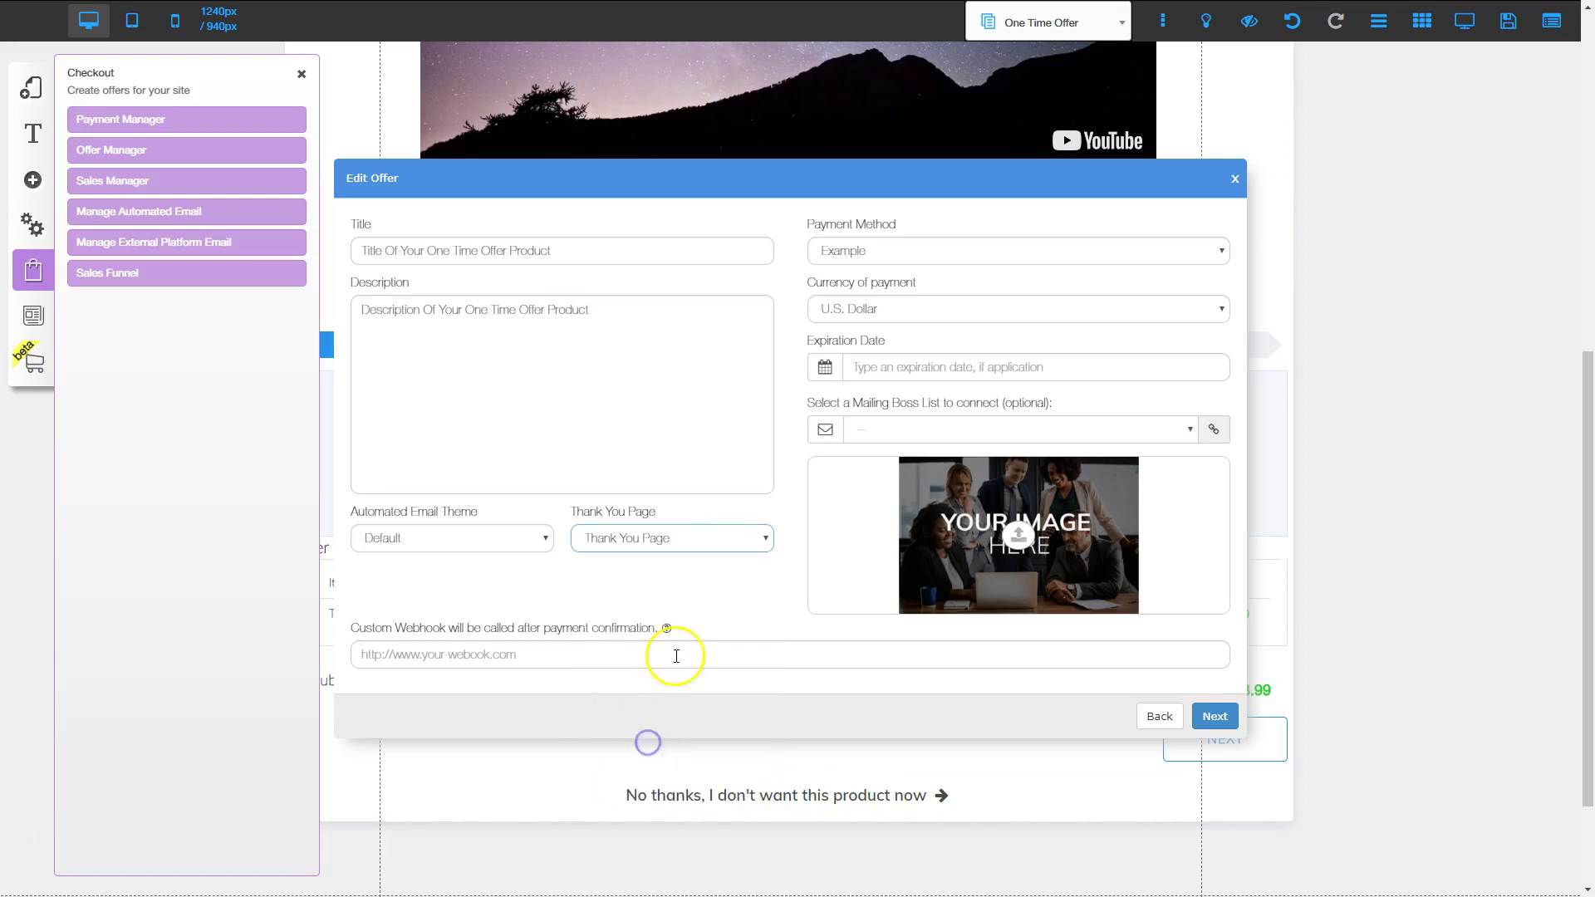
pyautogui.click(696, 572)
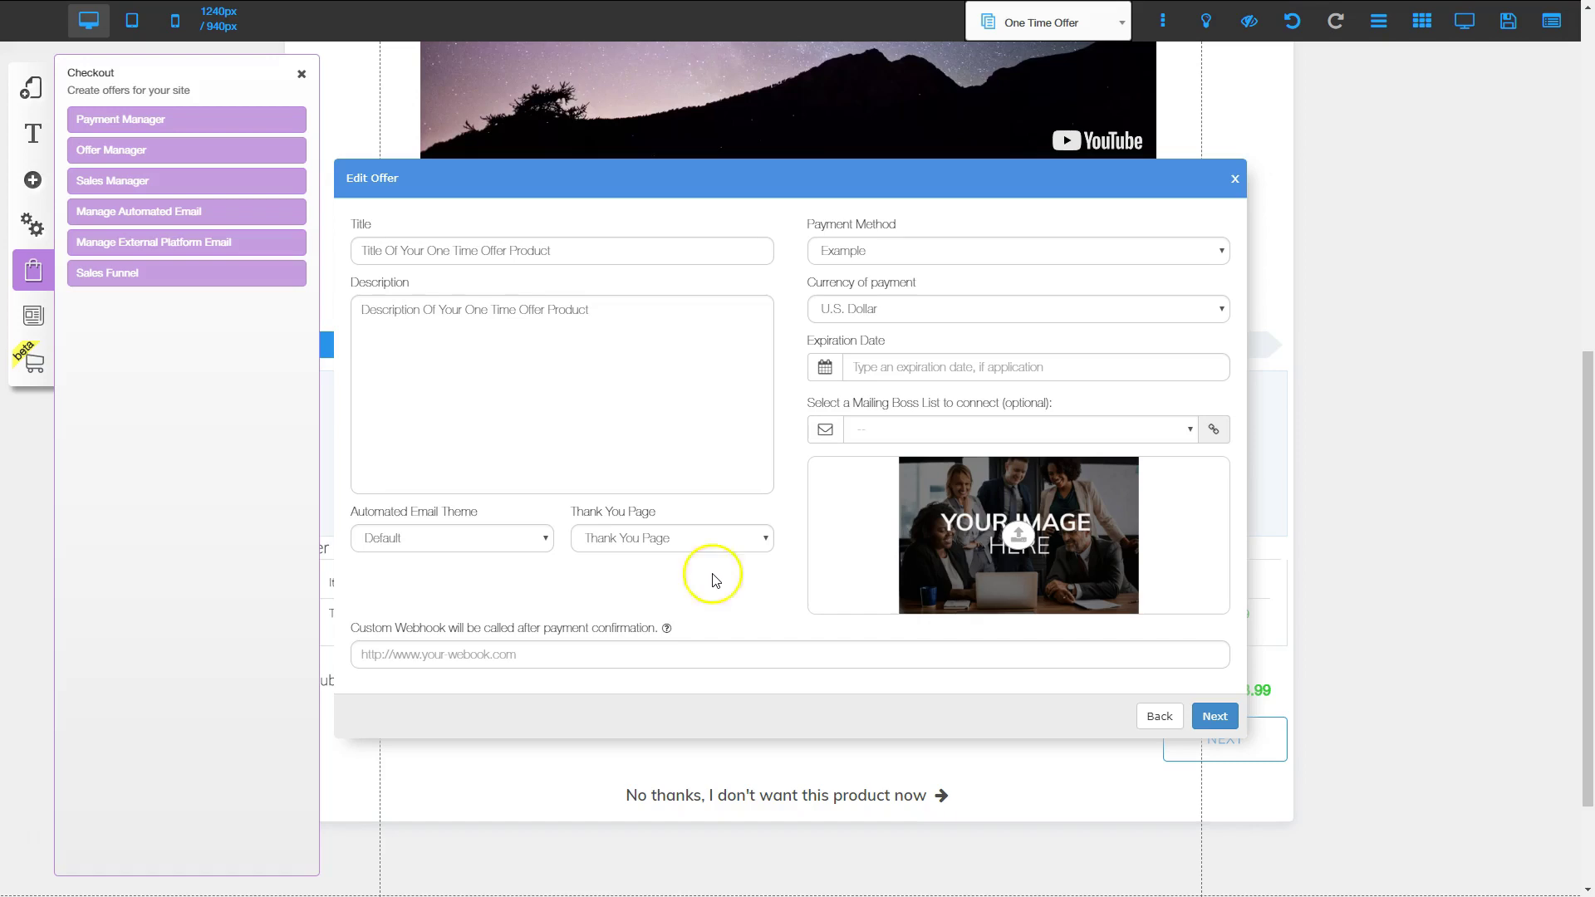
pyautogui.click(1216, 718)
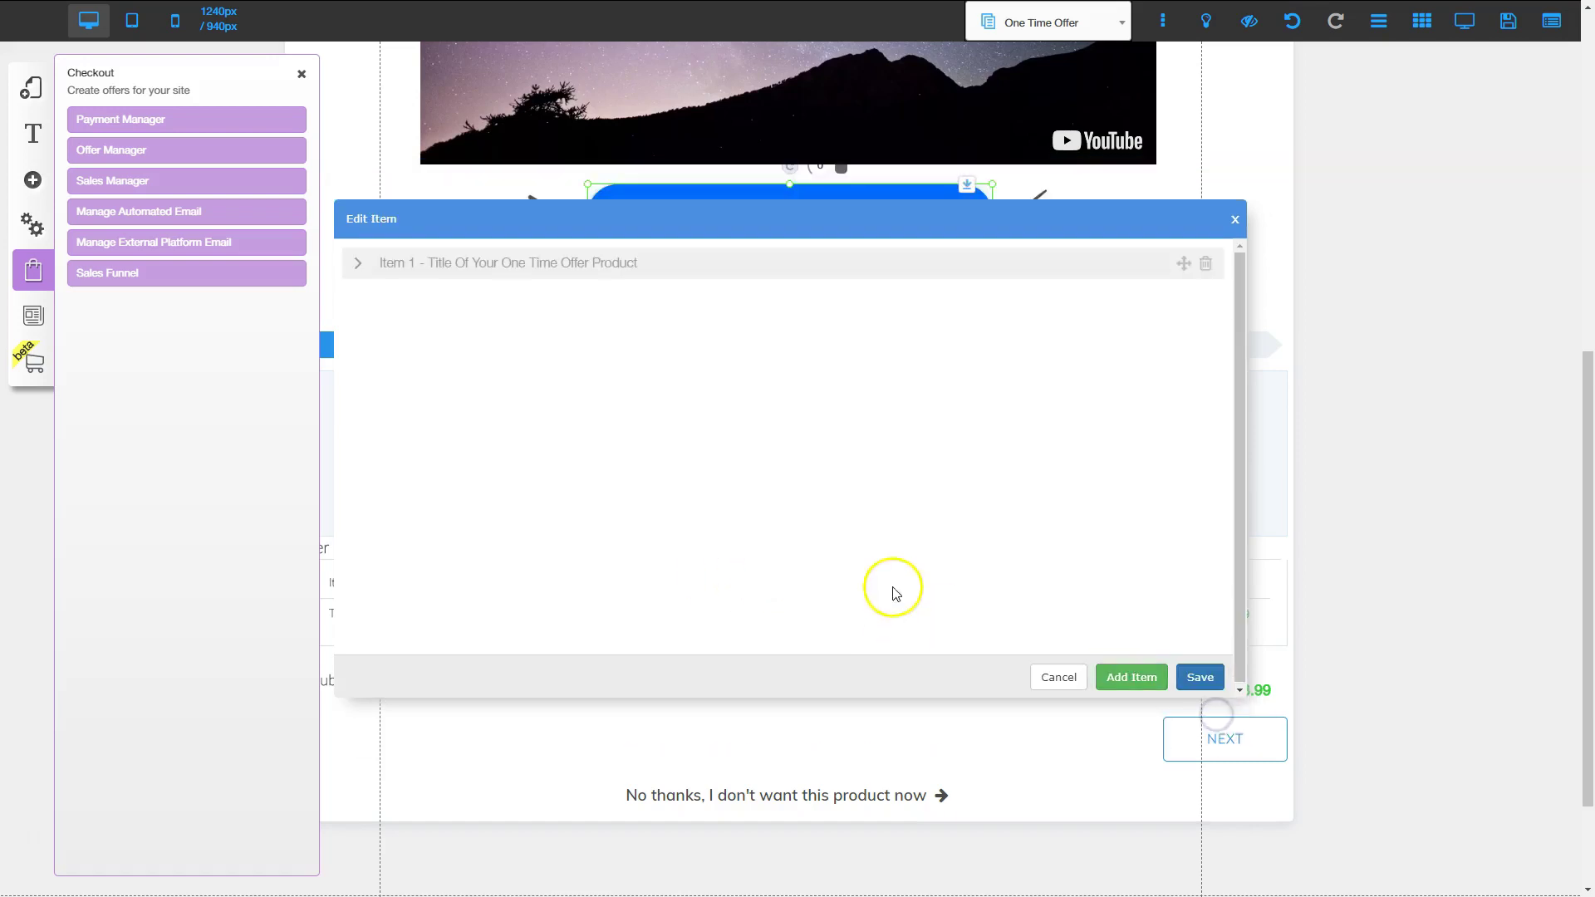
# Expand Item 1 of the one time offer to check its details, then save the offer and close the active offers.
pyautogui.click(532, 264)
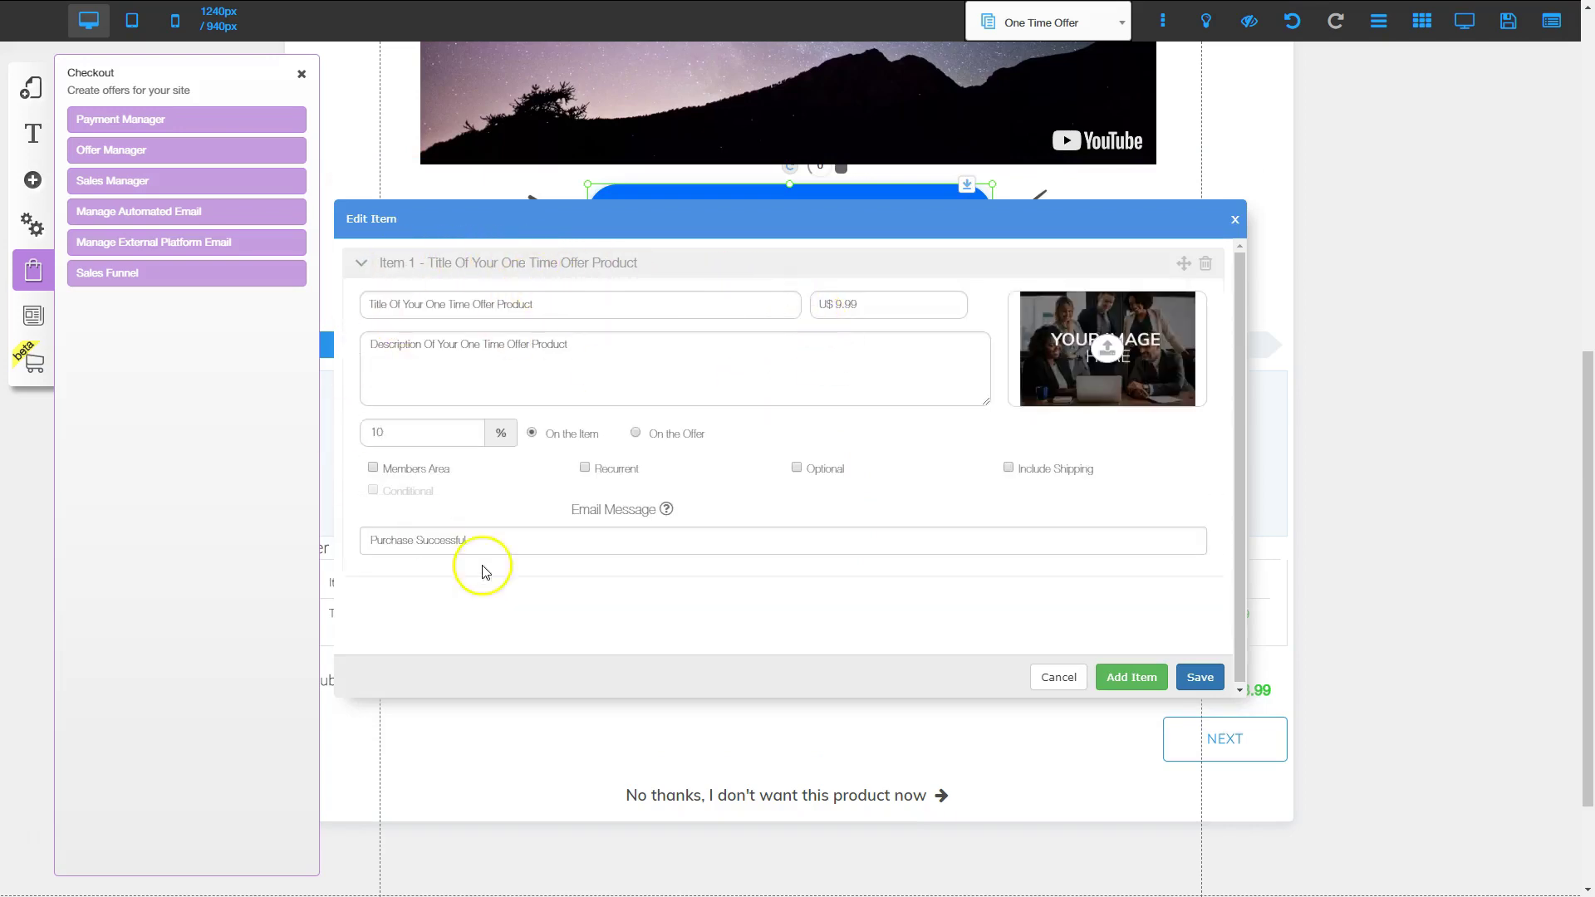
pyautogui.click(1201, 678)
pyautogui.click(888, 500)
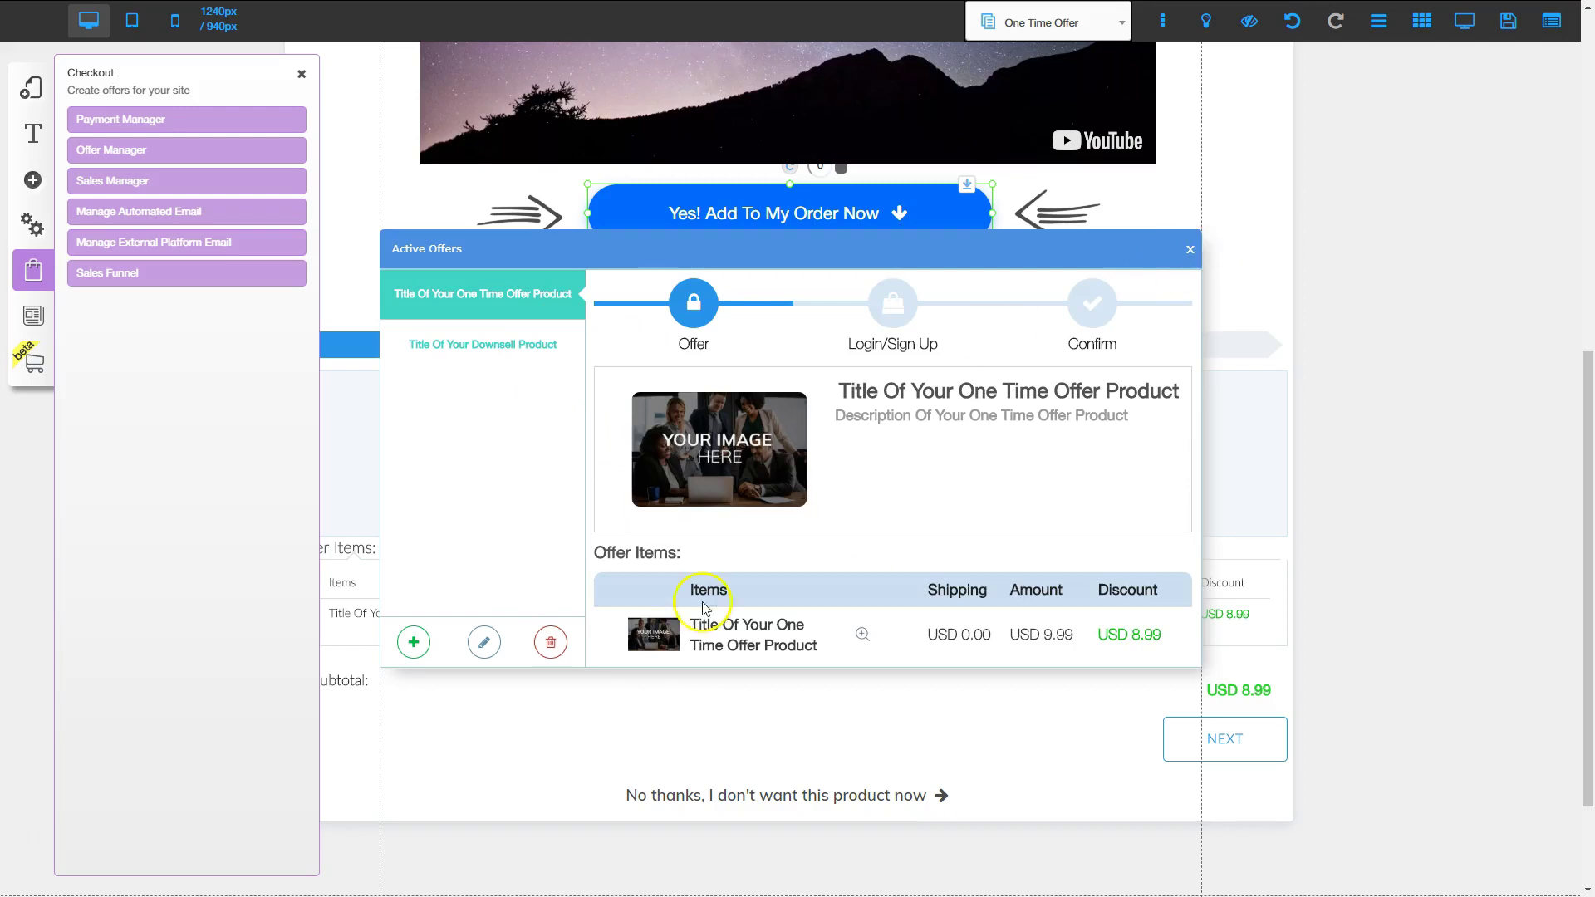
pyautogui.click(1188, 252)
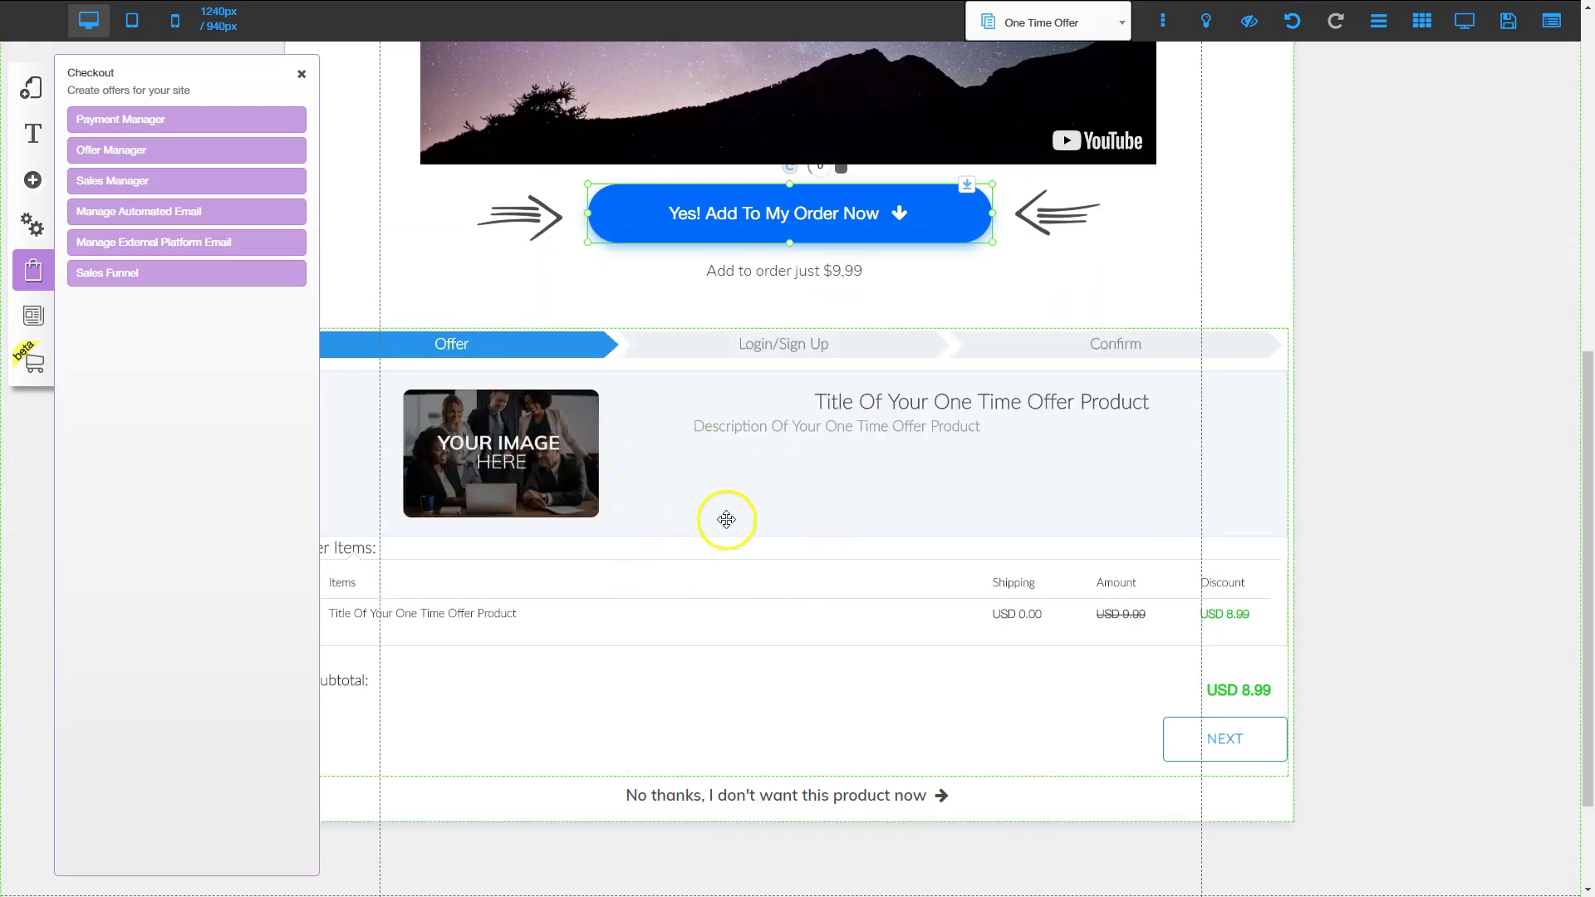
# Assign the offer "Title Of Your One Time Offer Product" to the checkout element on the One Time Offer page.
pyautogui.click(785, 520)
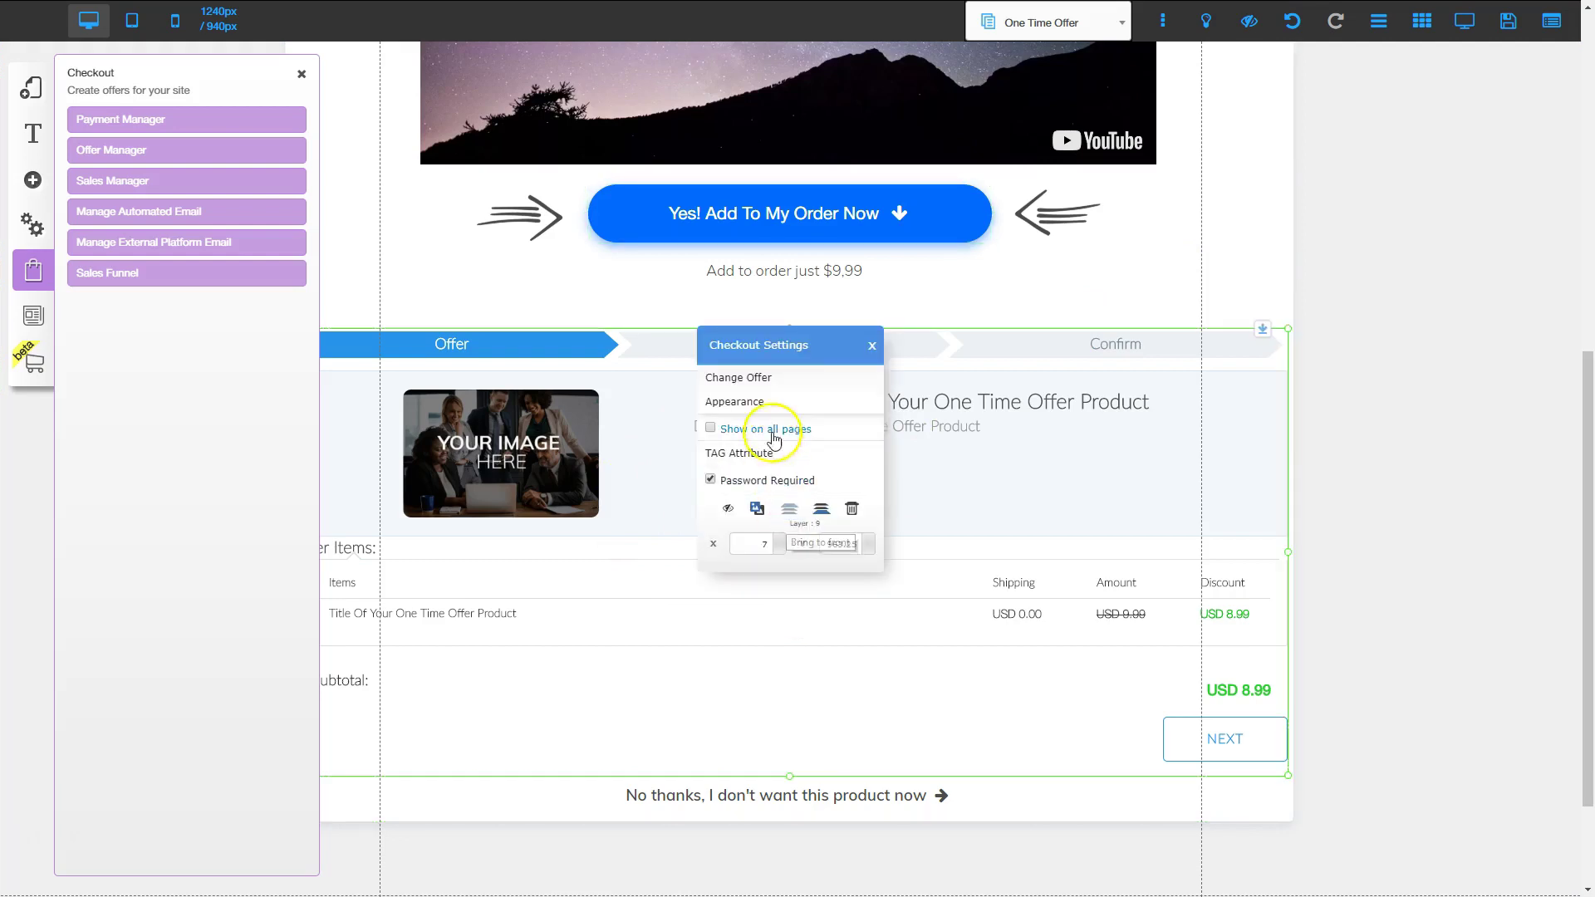
pyautogui.click(758, 379)
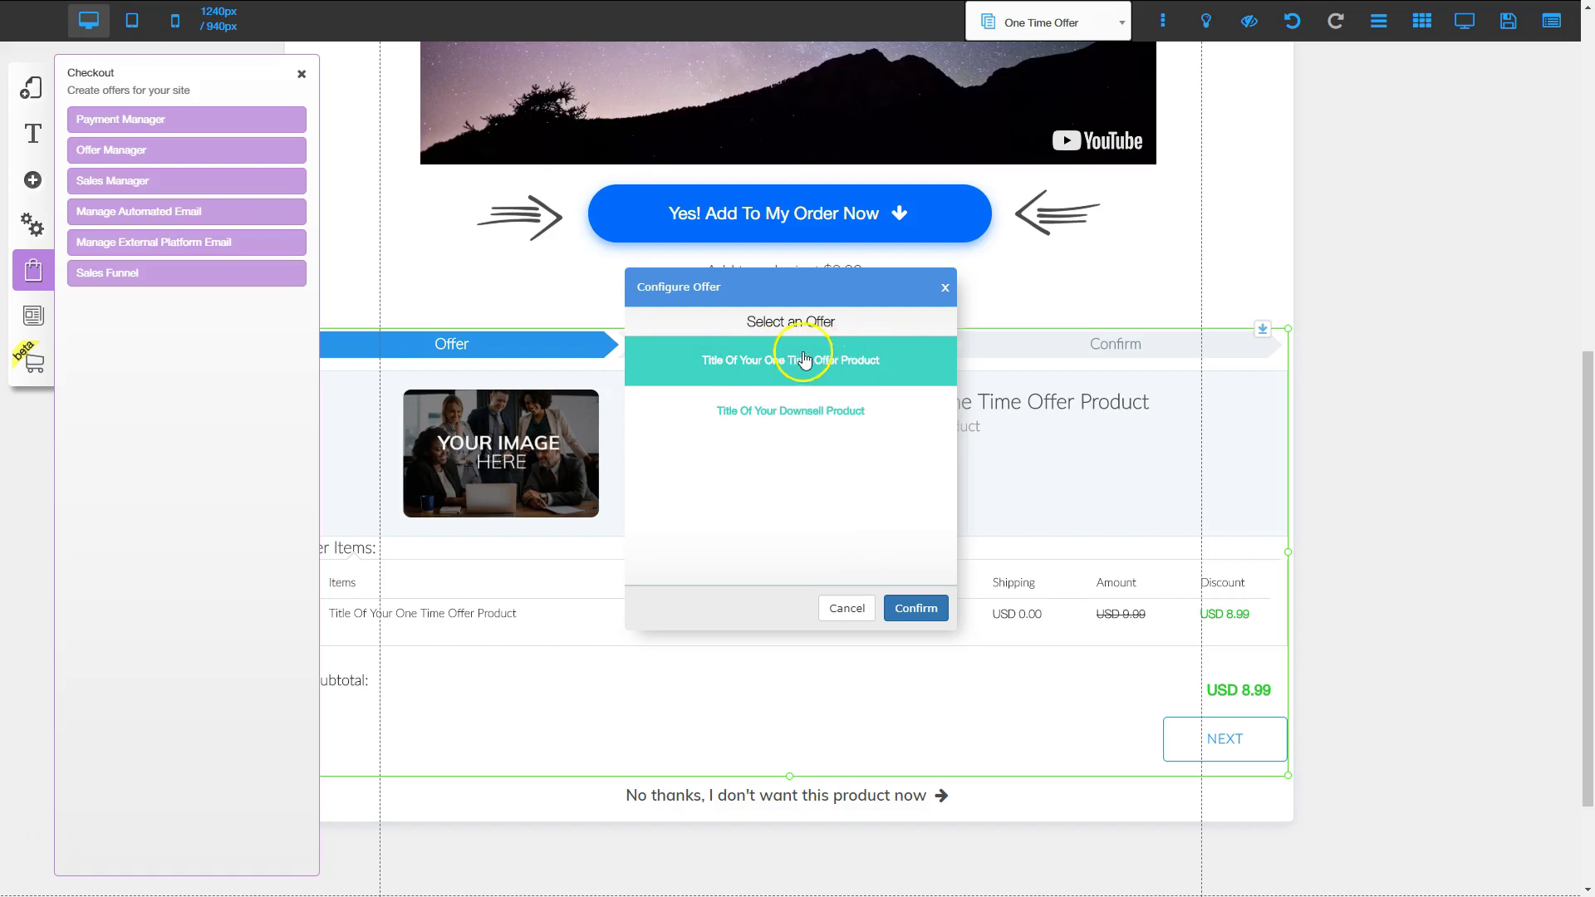
pyautogui.click(919, 607)
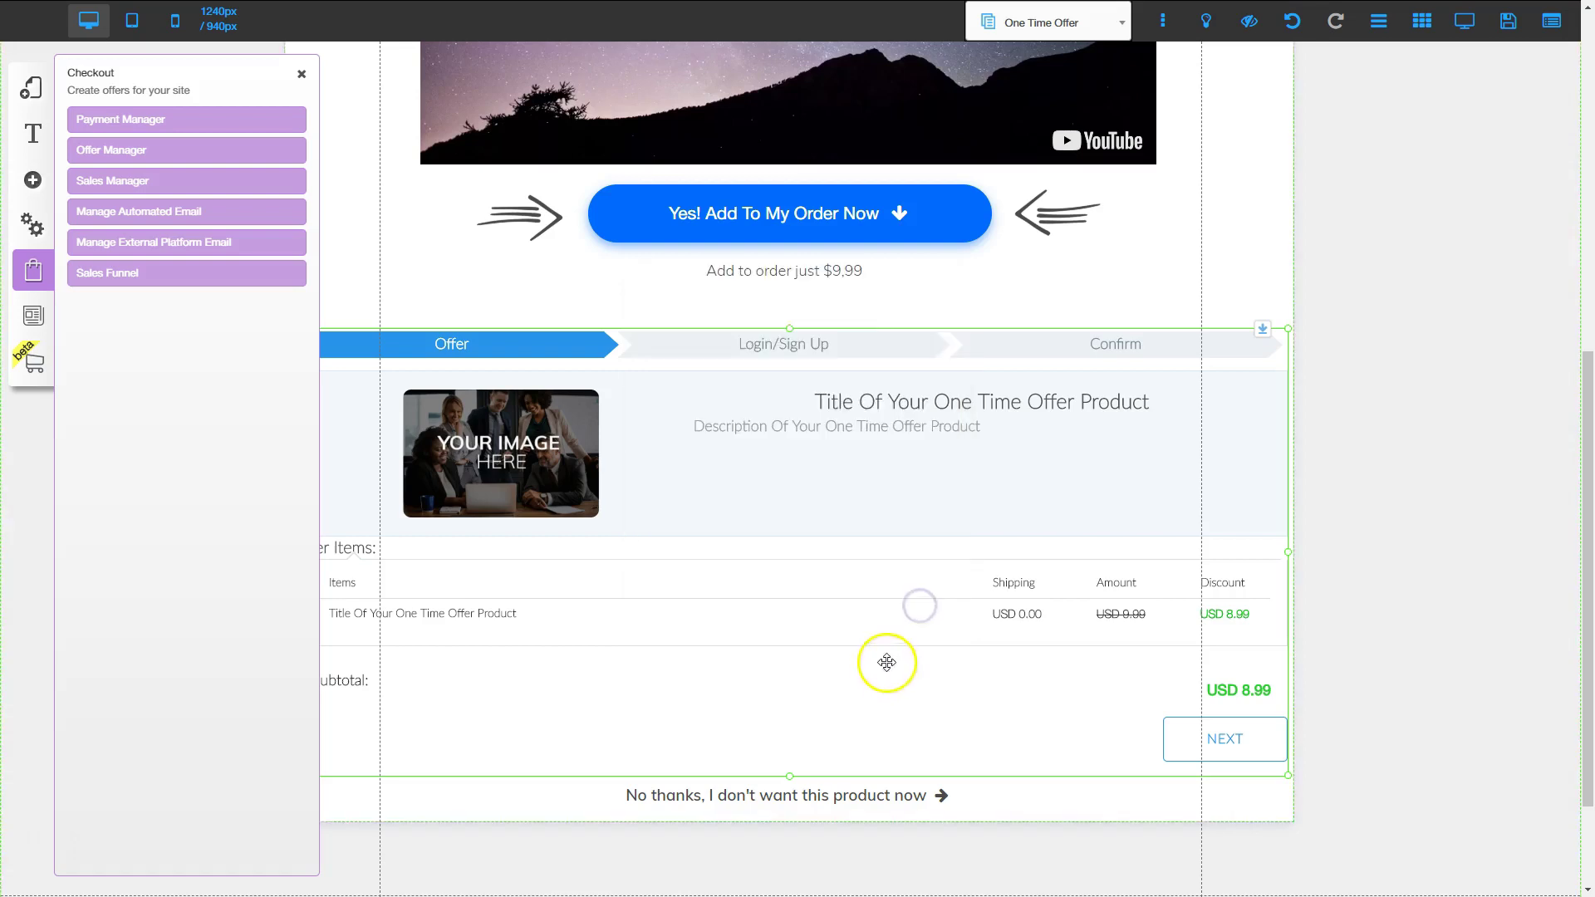
pyautogui.click(833, 679)
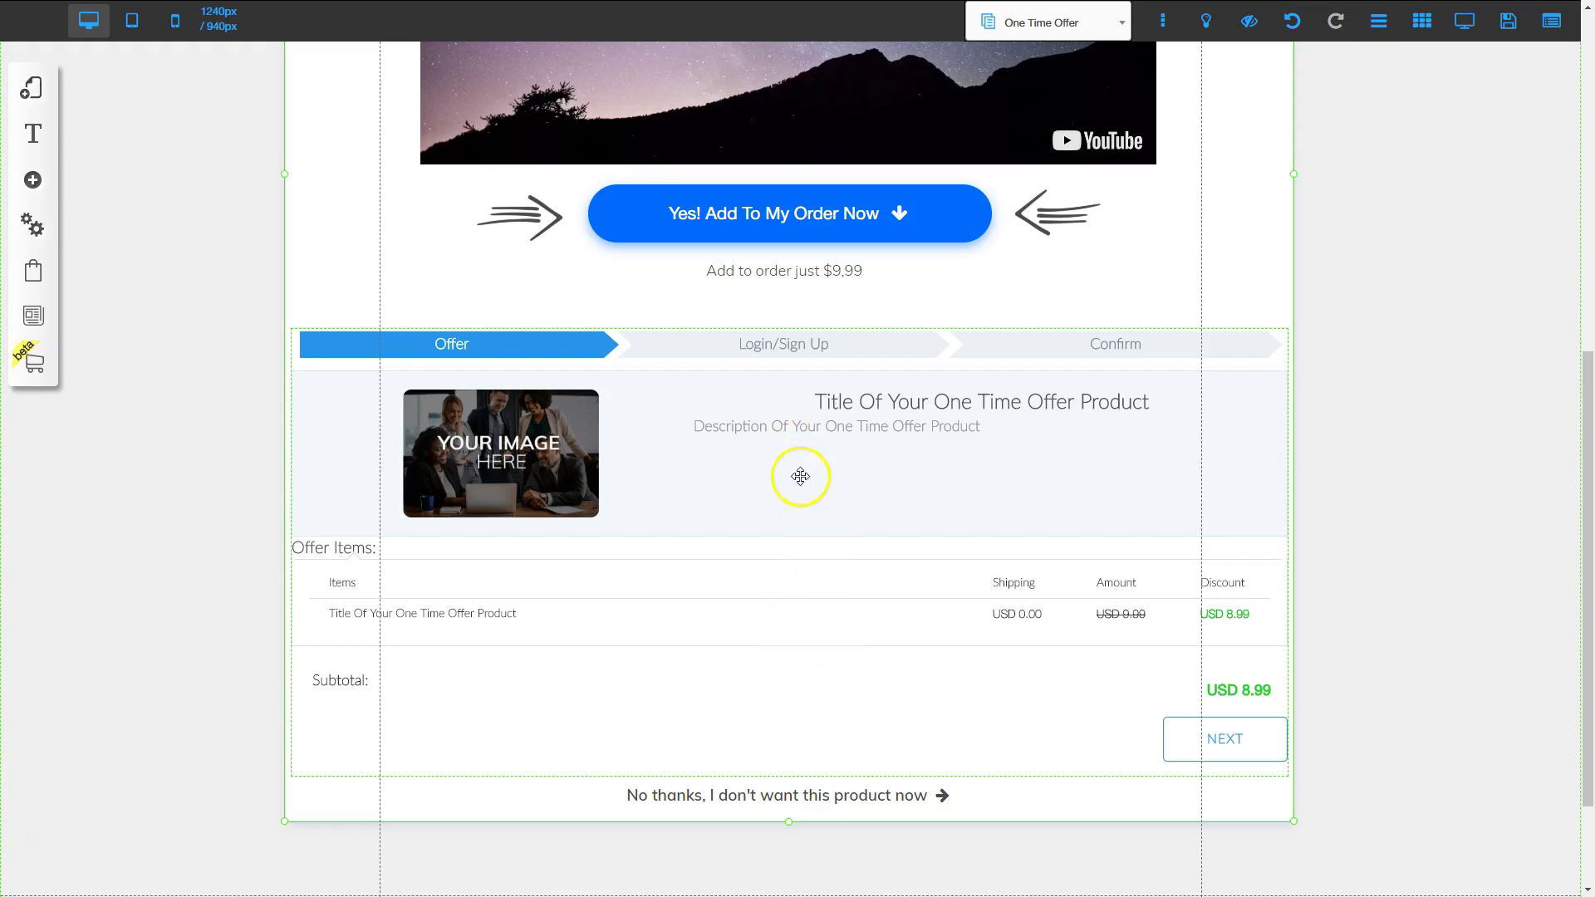
# Link the "No thanks, I don't want this product now" button below the checkout to the Downsale Page.
pyautogui.scroll(5, 790, 541)
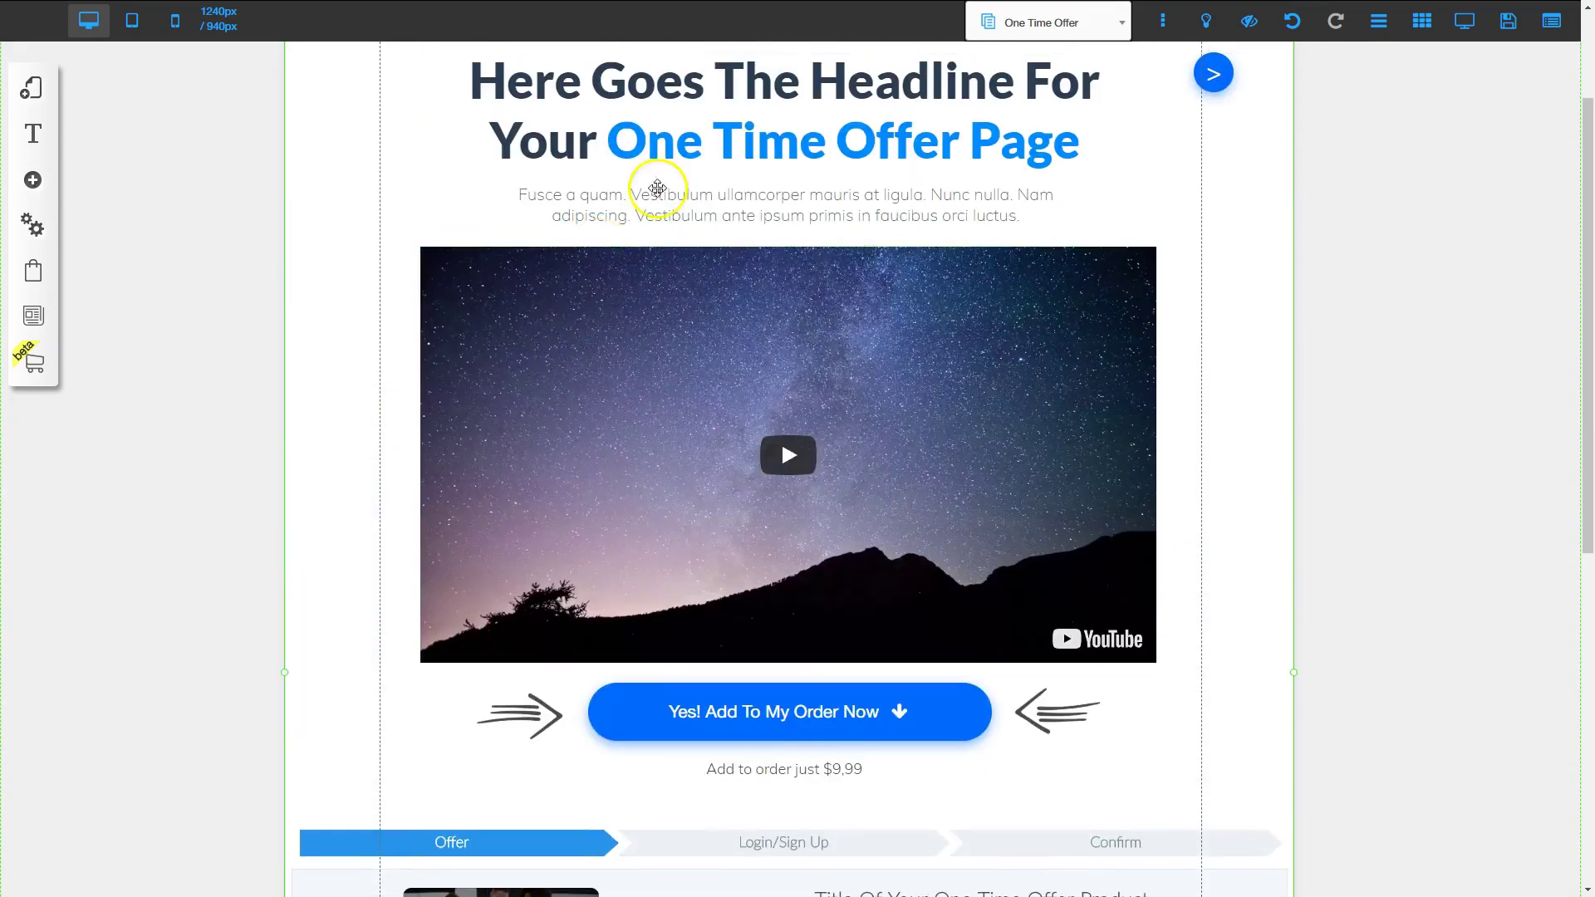
pyautogui.scroll(-6, 862, 769)
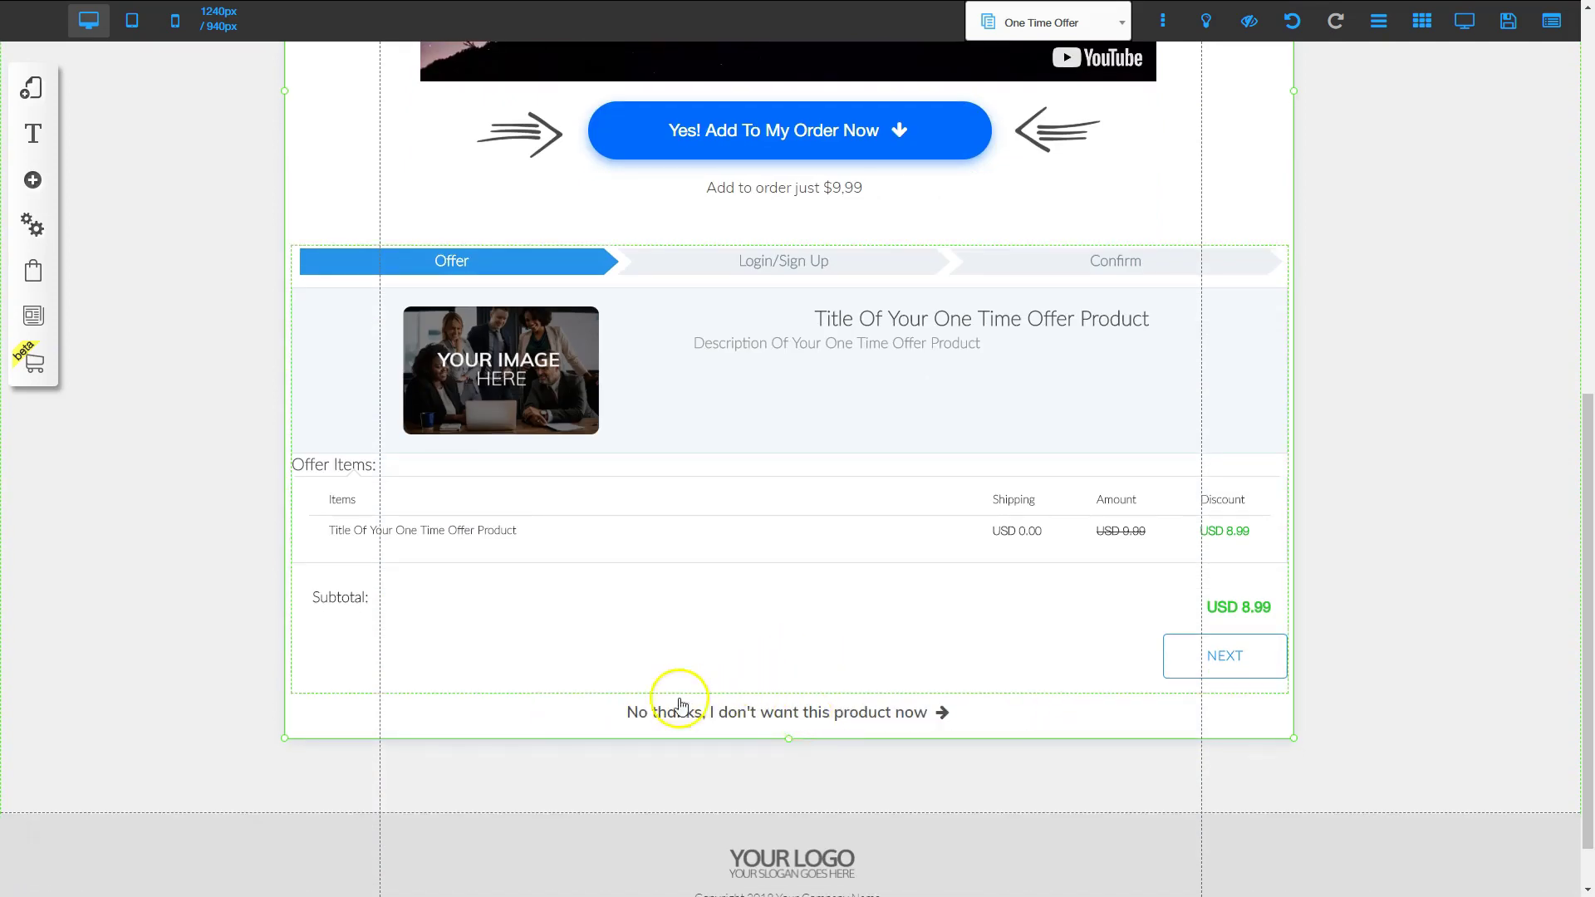
pyautogui.click(787, 713)
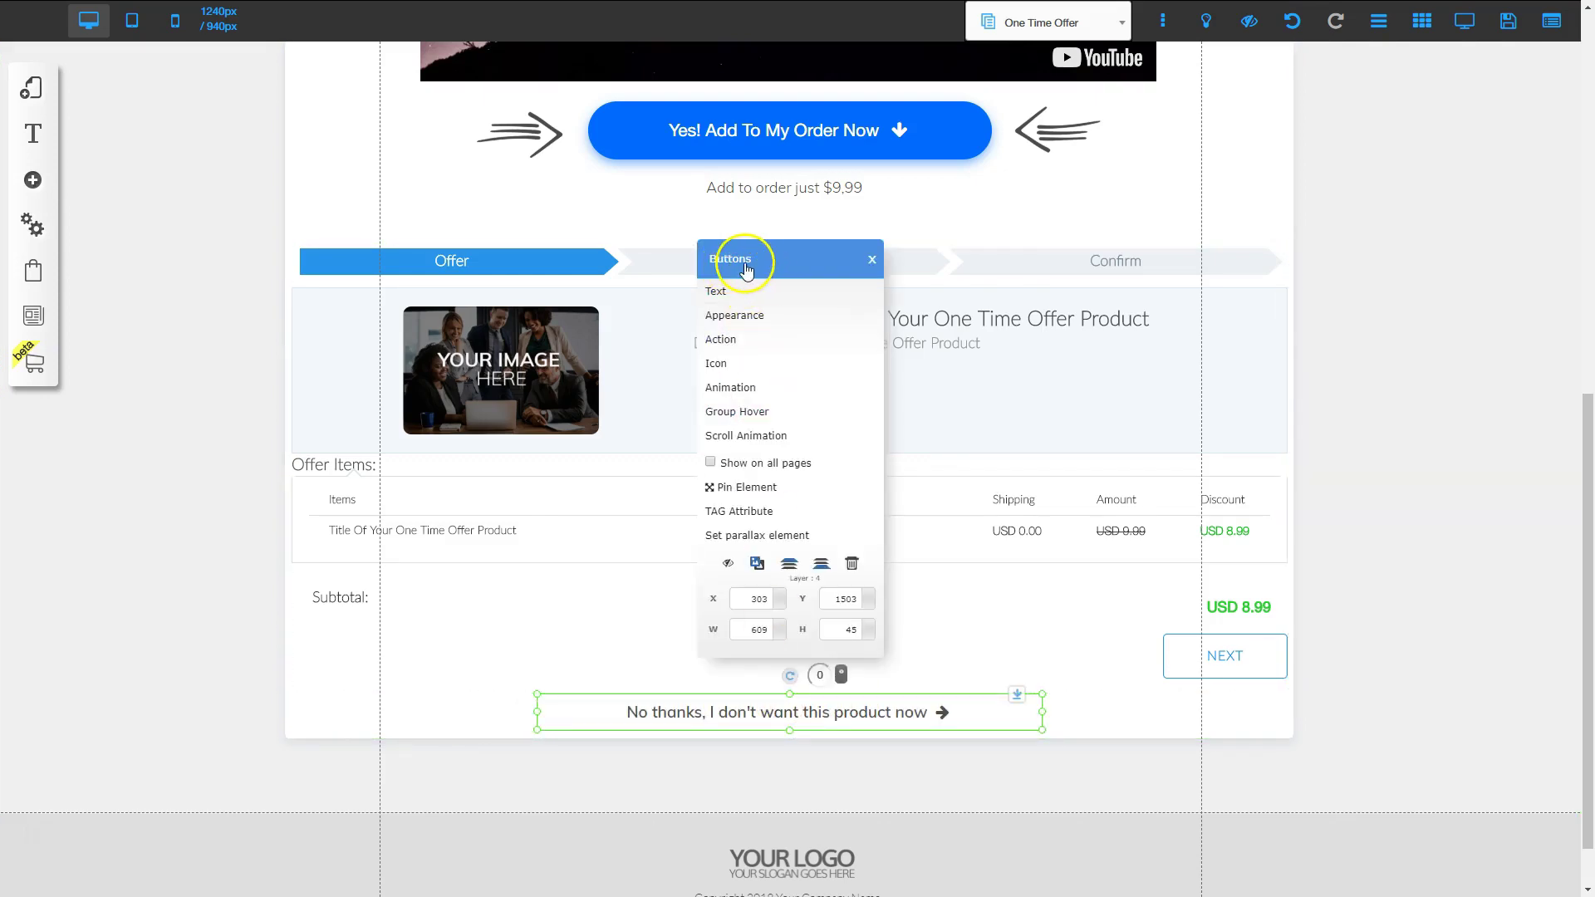
pyautogui.click(736, 344)
pyautogui.click(736, 341)
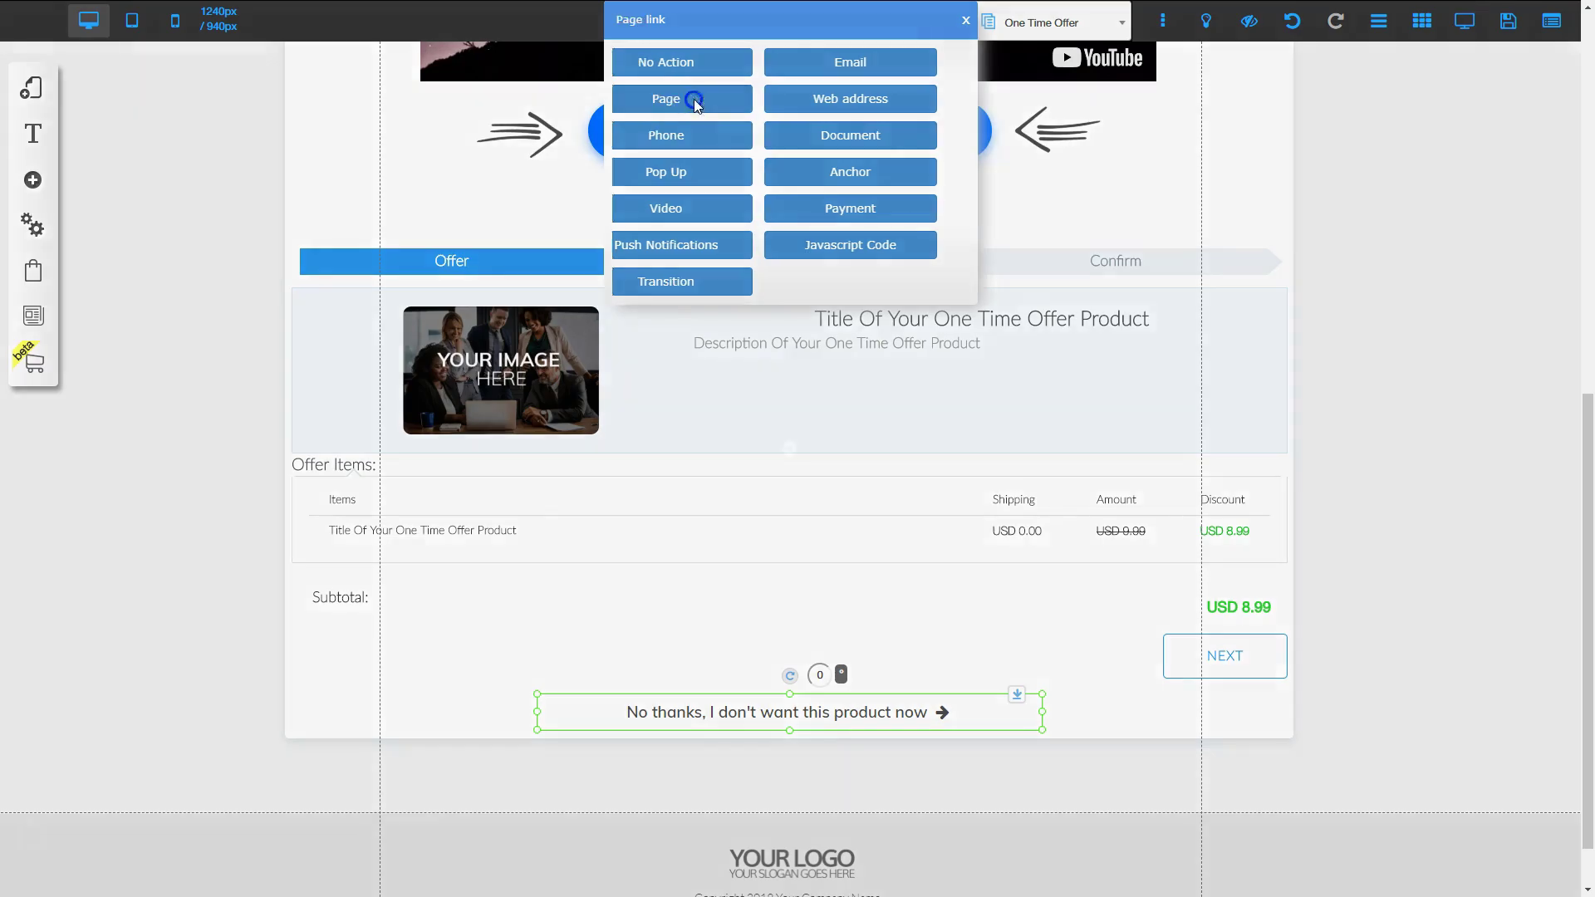
pyautogui.click(699, 98)
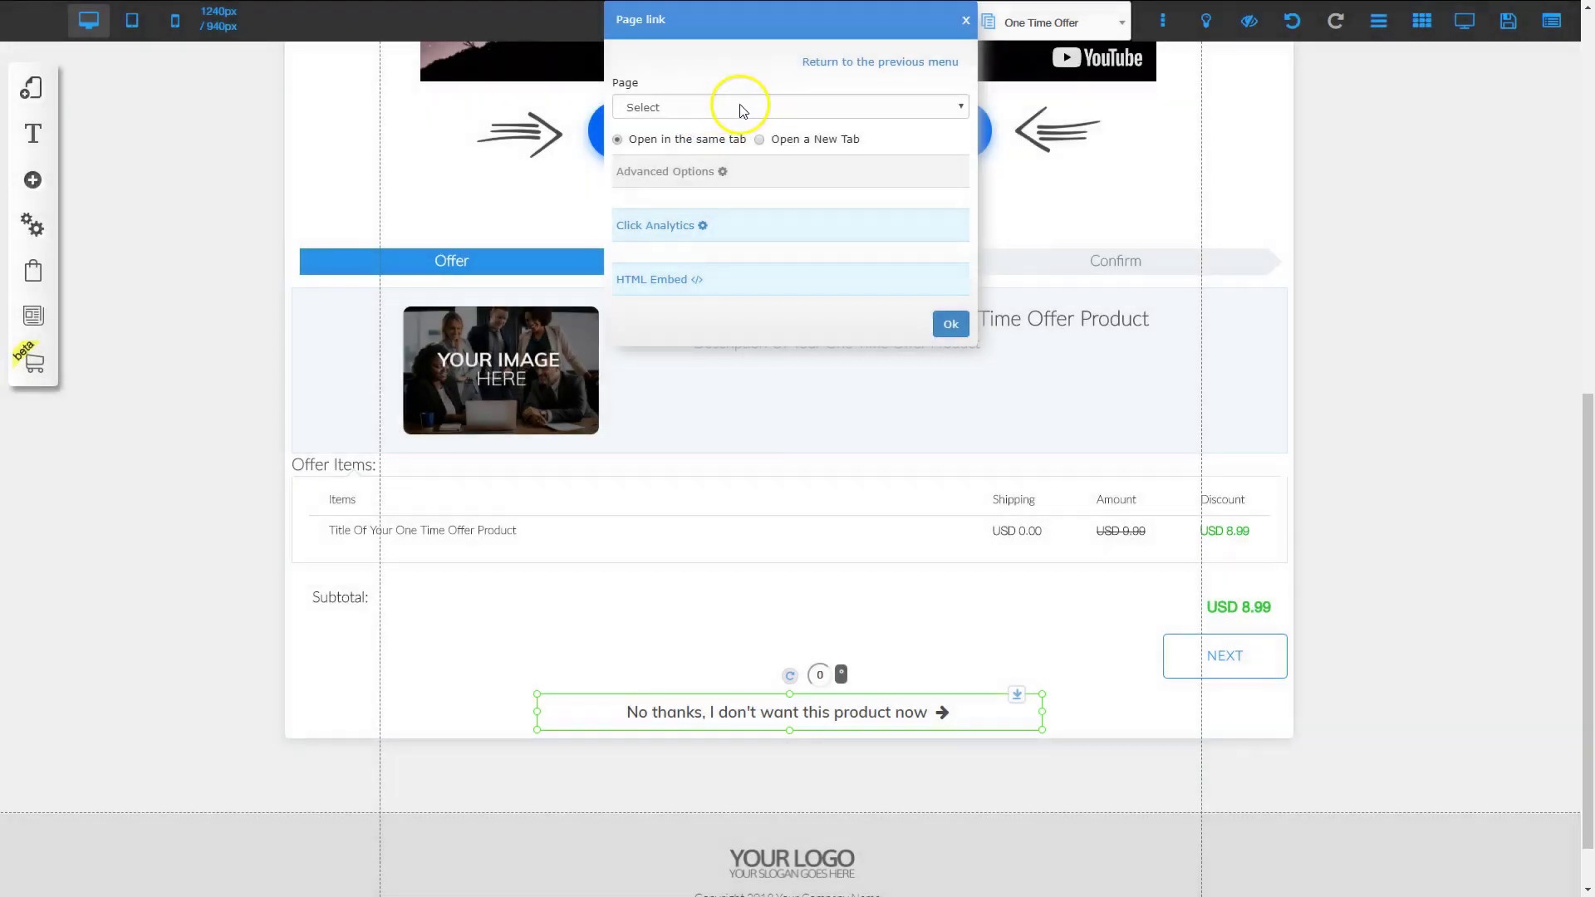
pyautogui.click(741, 105)
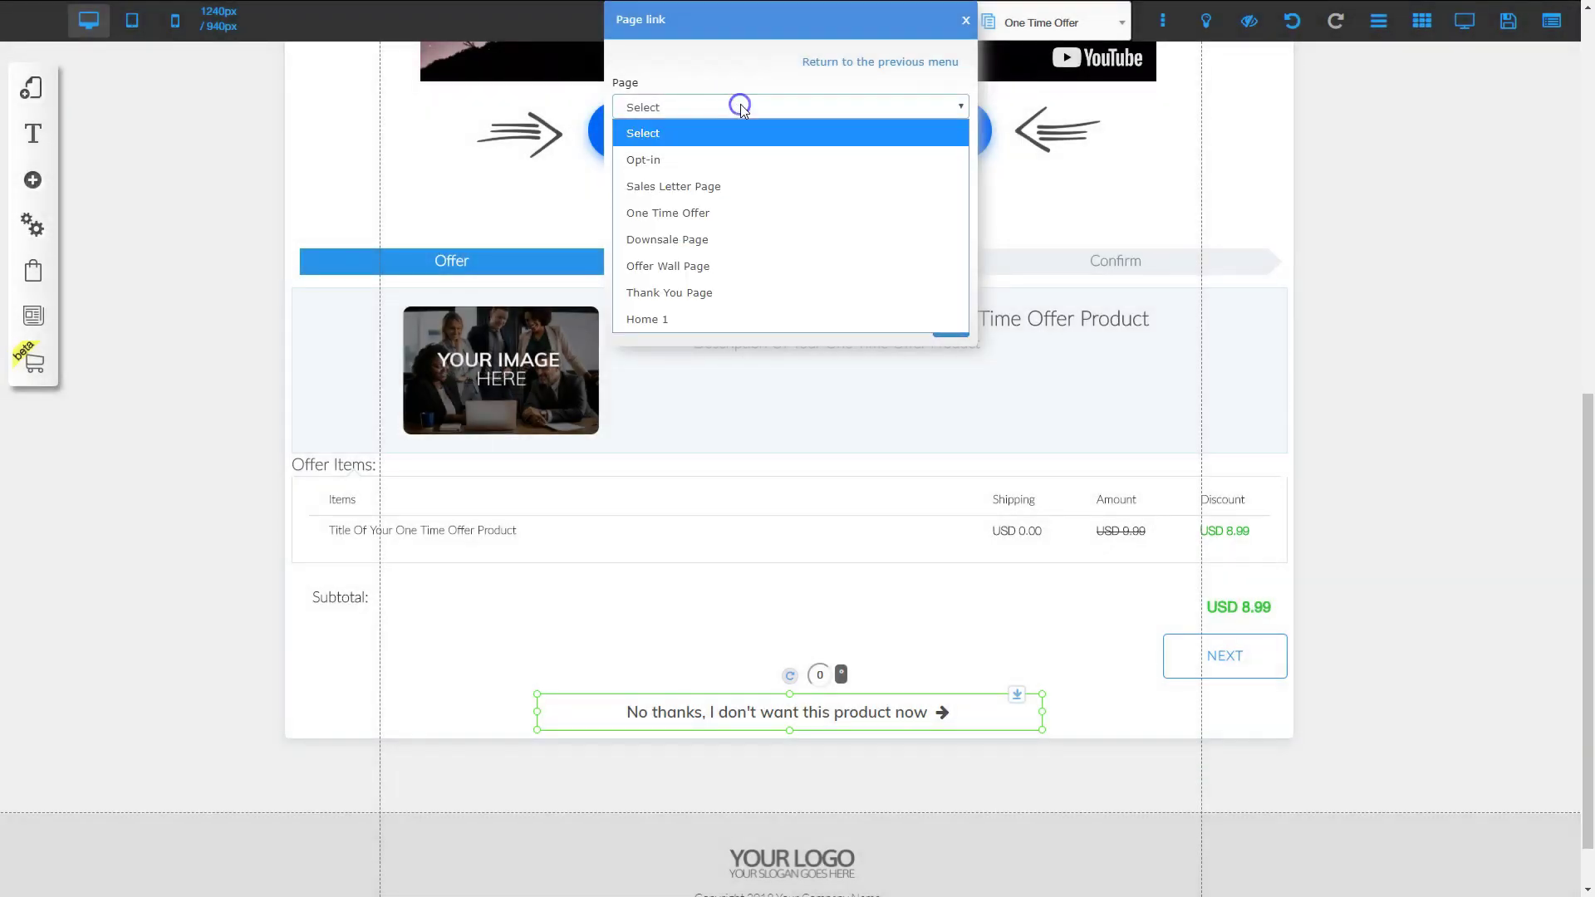
pyautogui.click(700, 240)
pyautogui.click(949, 326)
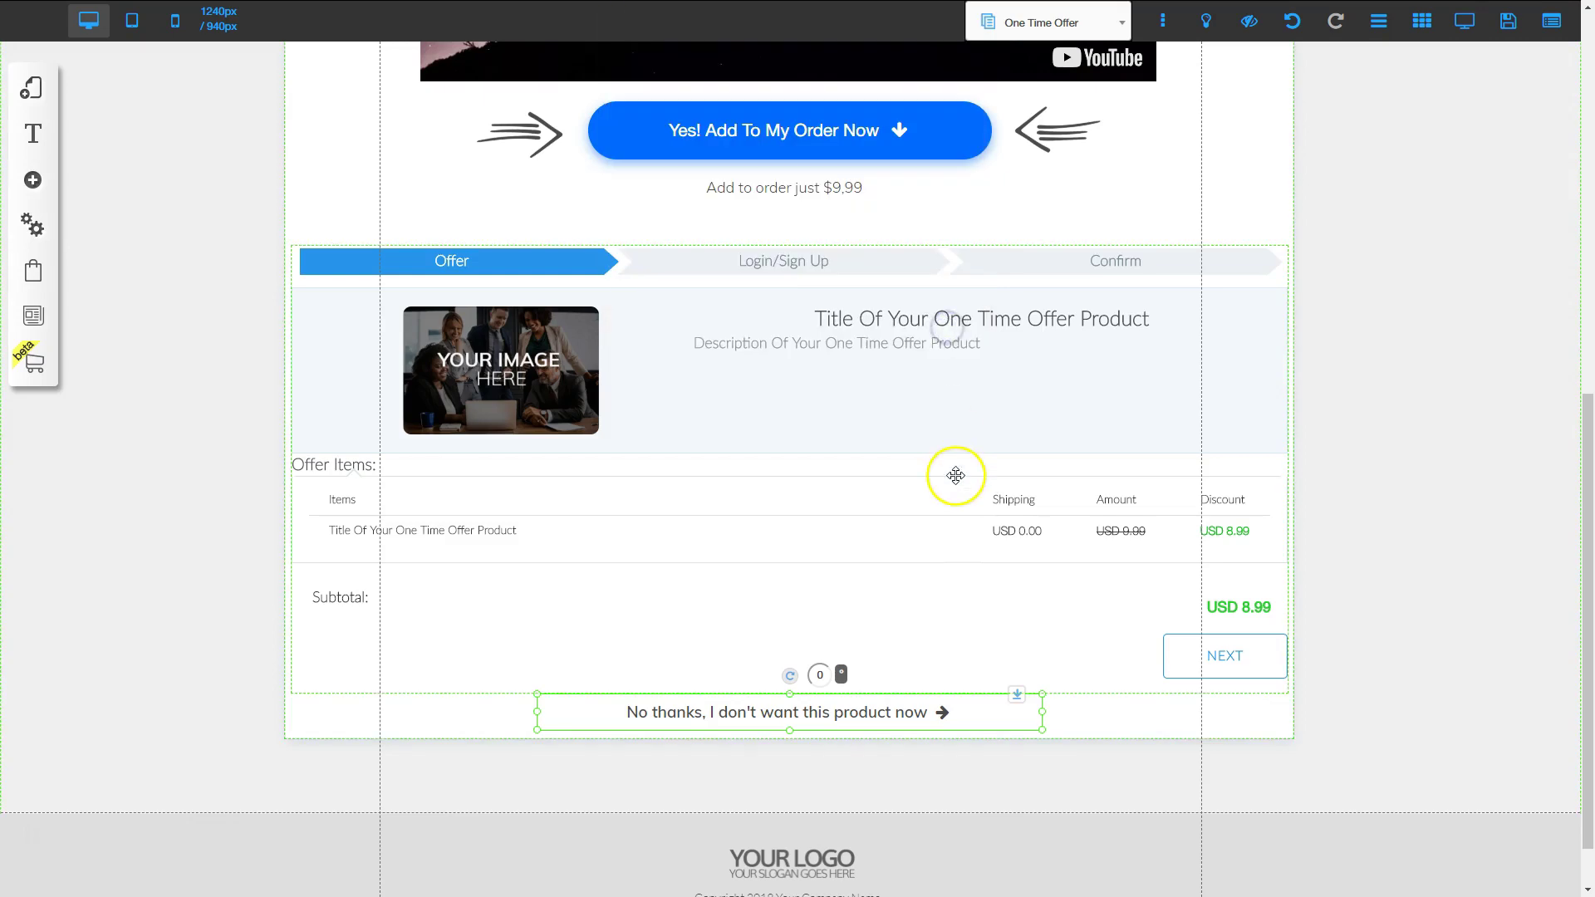
# Save the One Time Offer page changes and open the Downsale Page of the Sales Letter Funnel layout.
pyautogui.click(1508, 29)
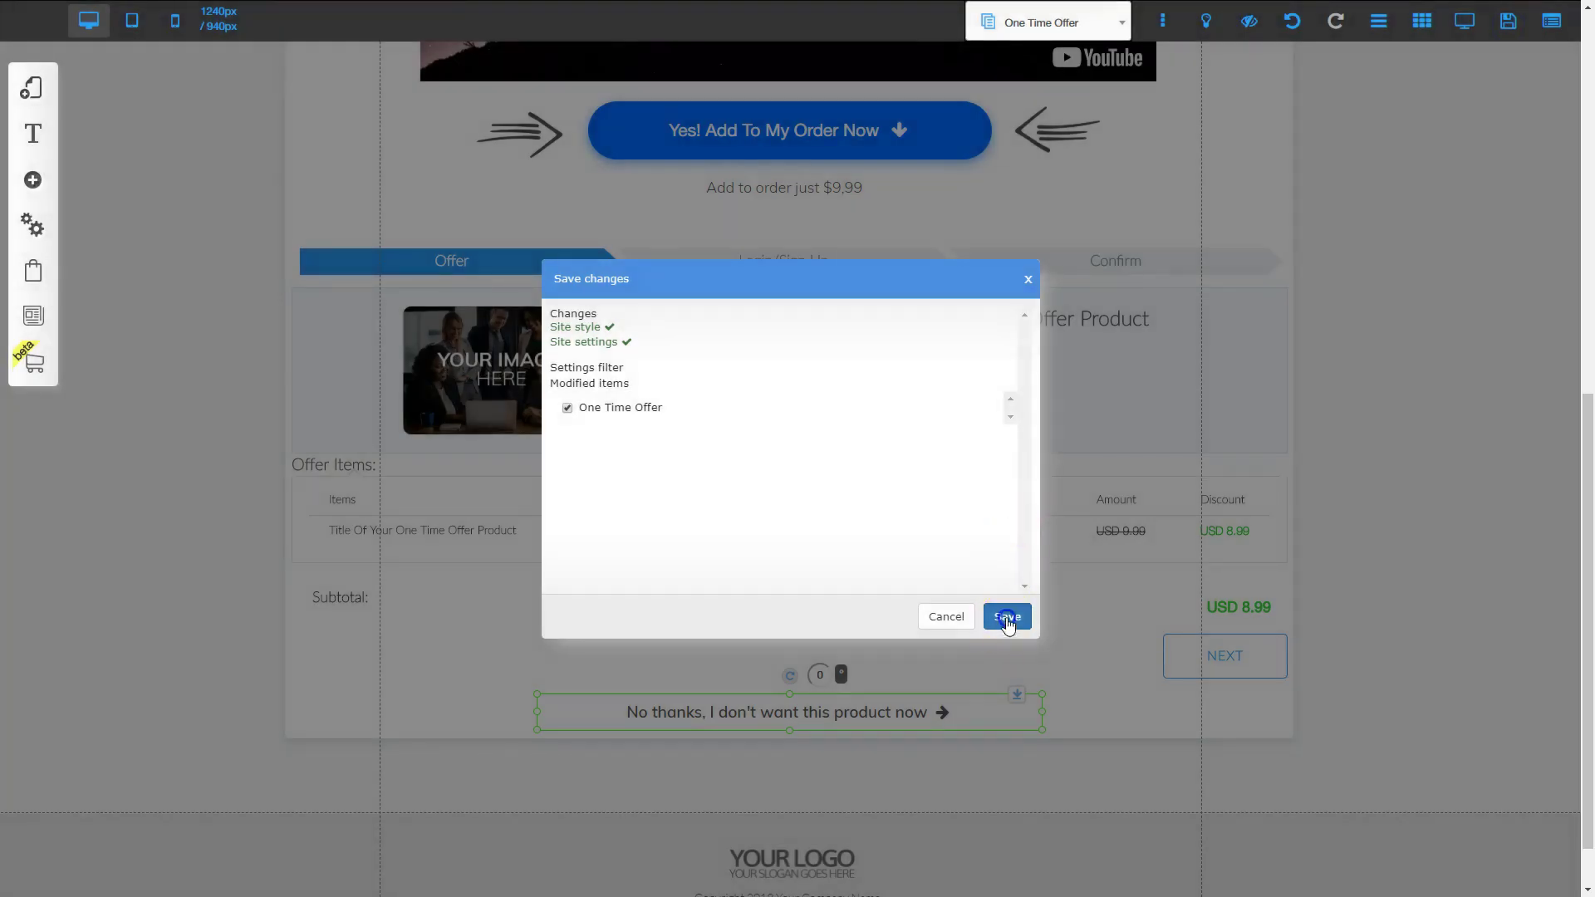
pyautogui.click(1007, 618)
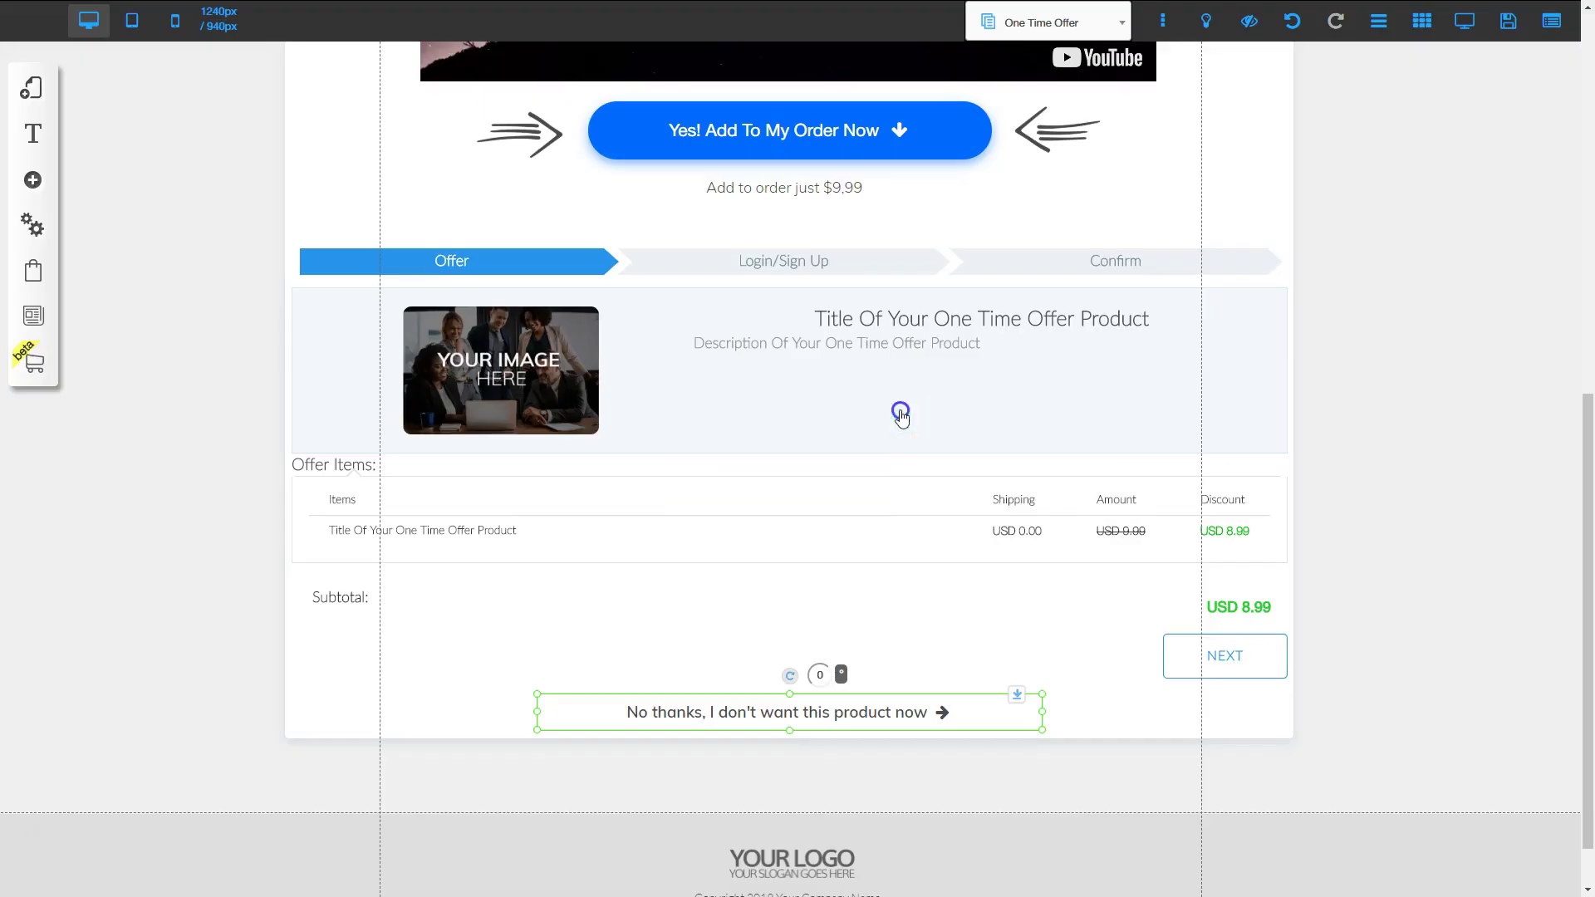
pyautogui.scroll(6, 748, 509)
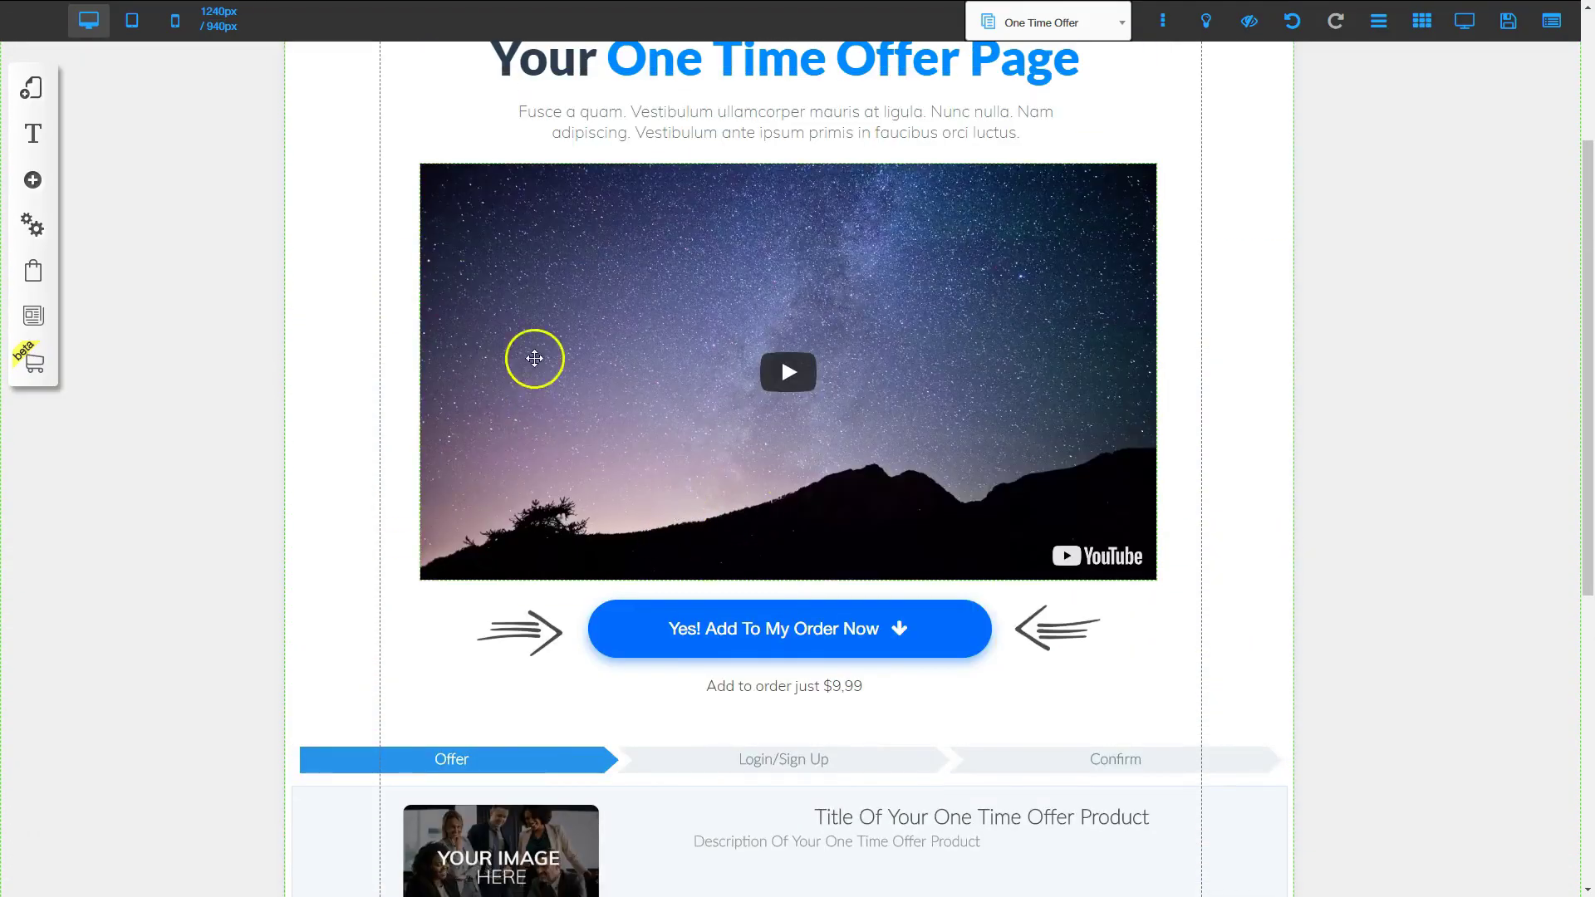
pyautogui.click(33, 89)
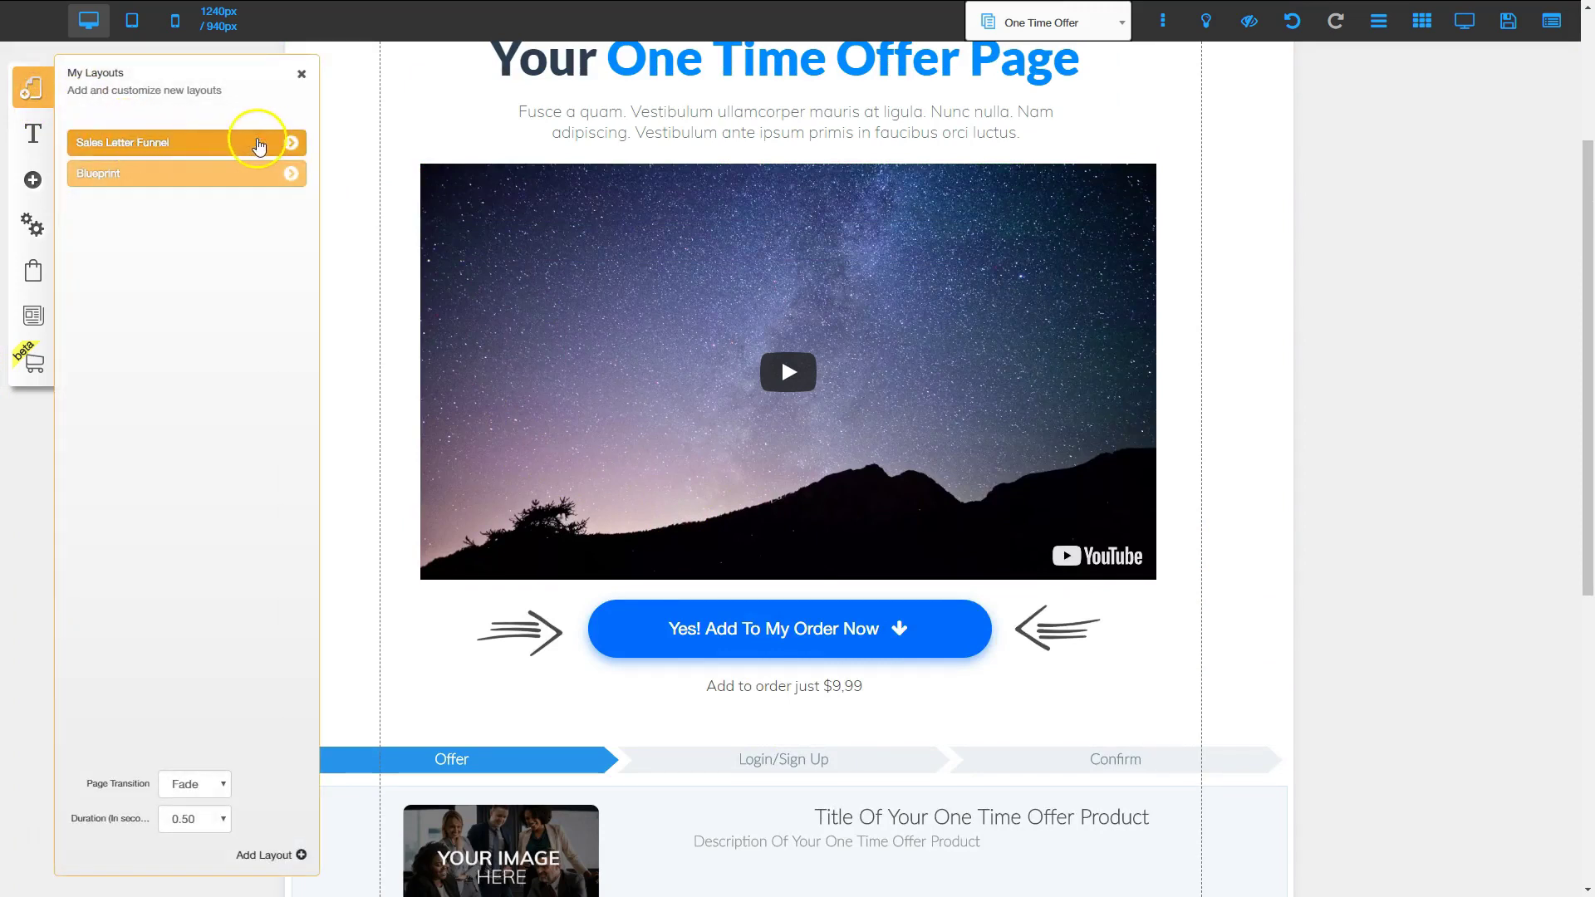
pyautogui.click(292, 143)
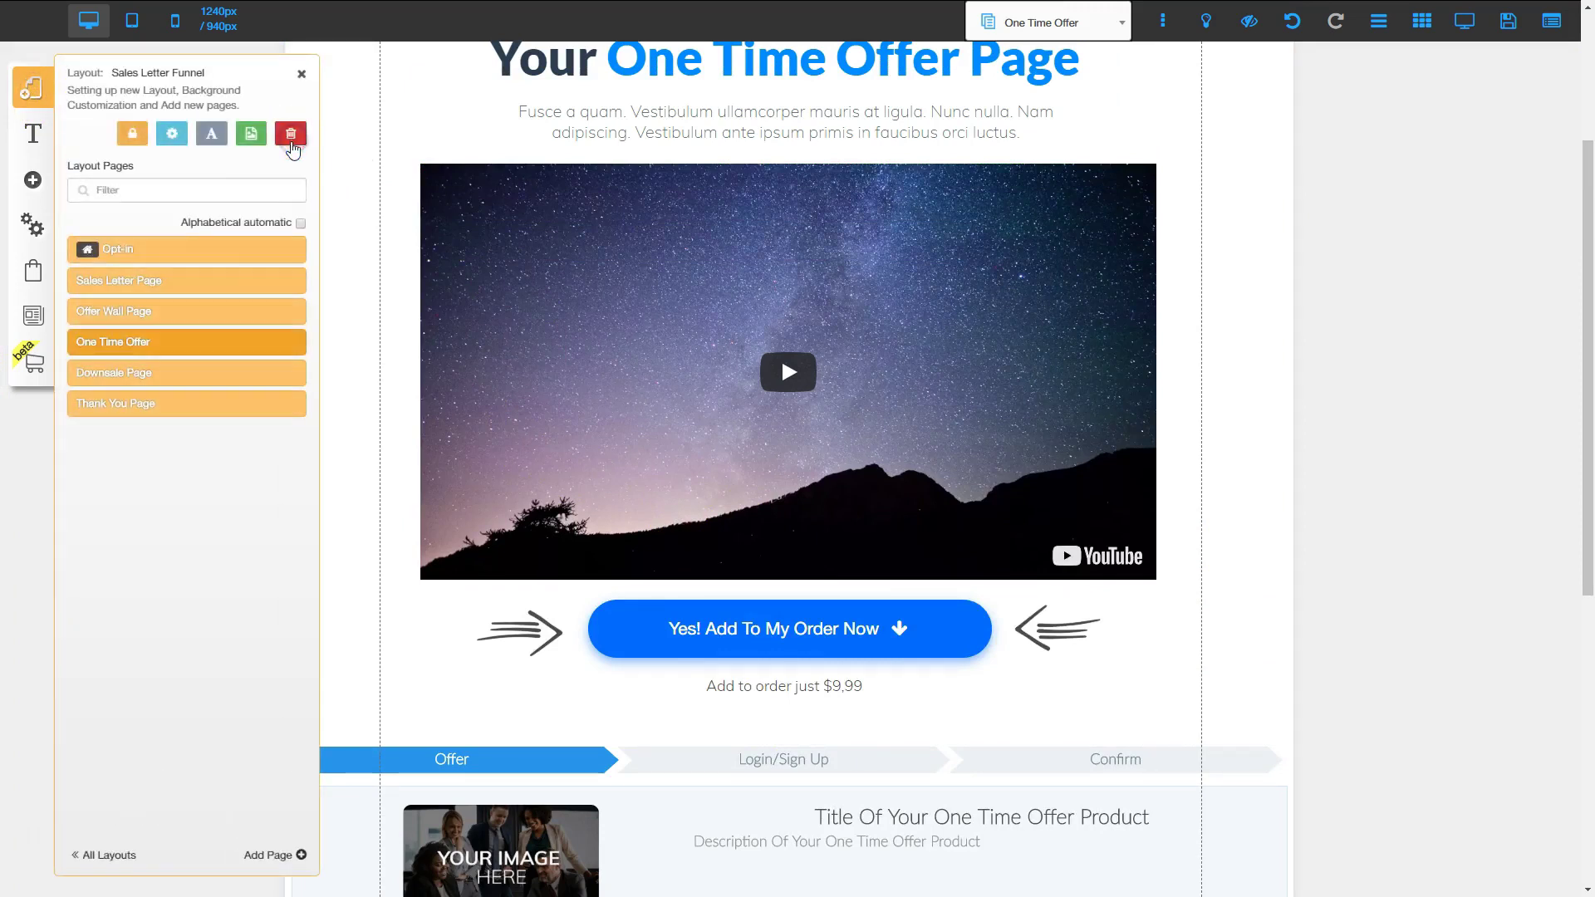
pyautogui.click(148, 374)
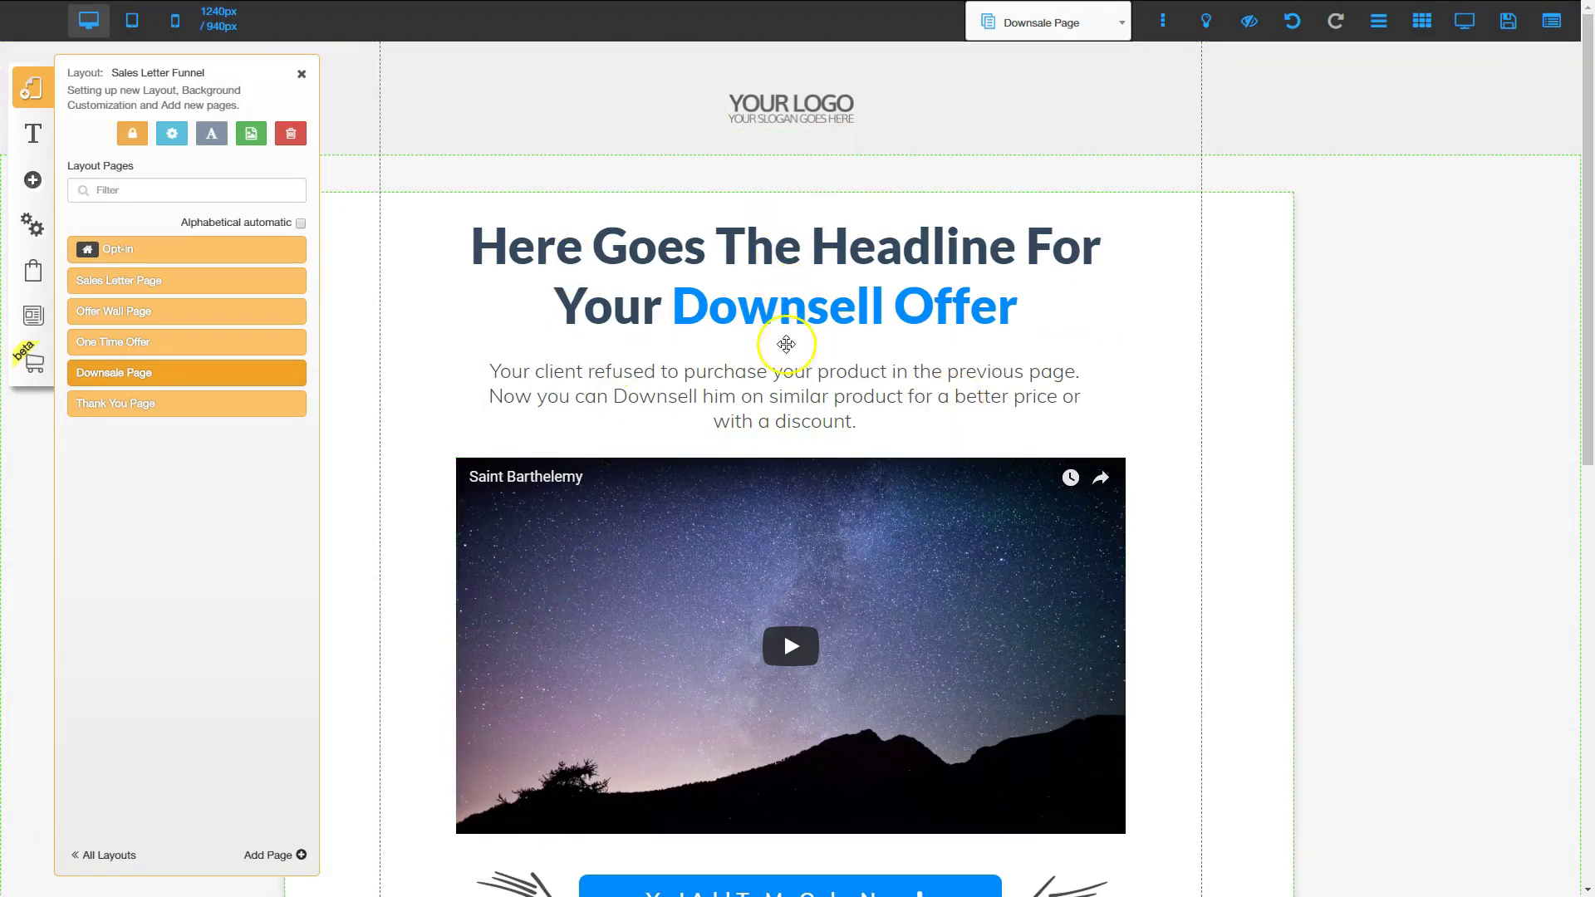
pyautogui.scroll(-6, 824, 522)
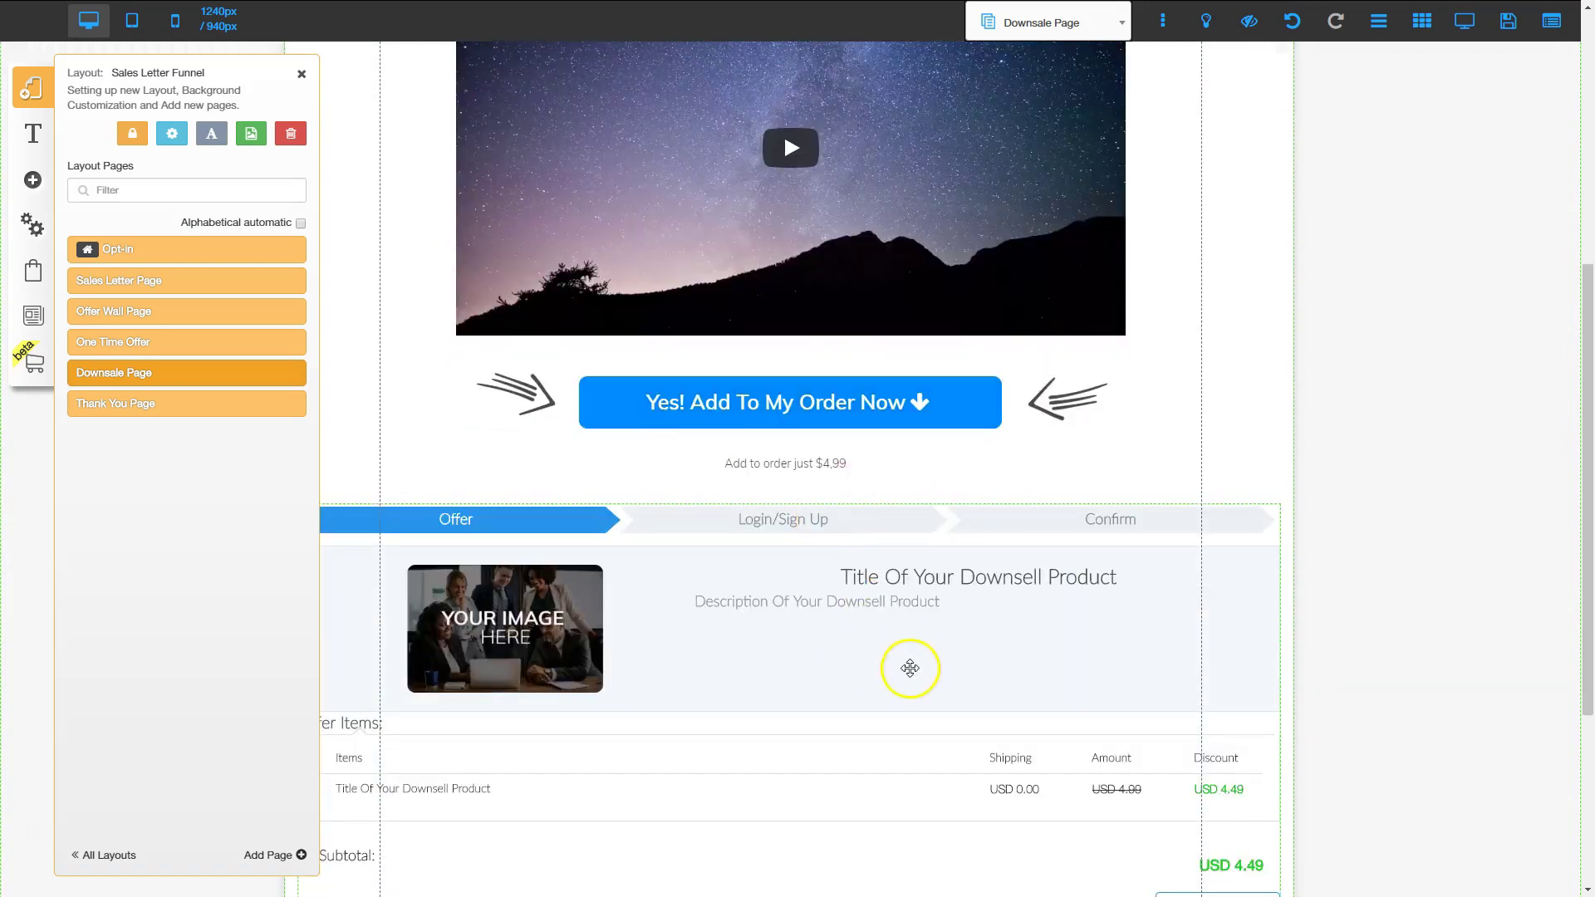
pyautogui.scroll(-1, 905, 654)
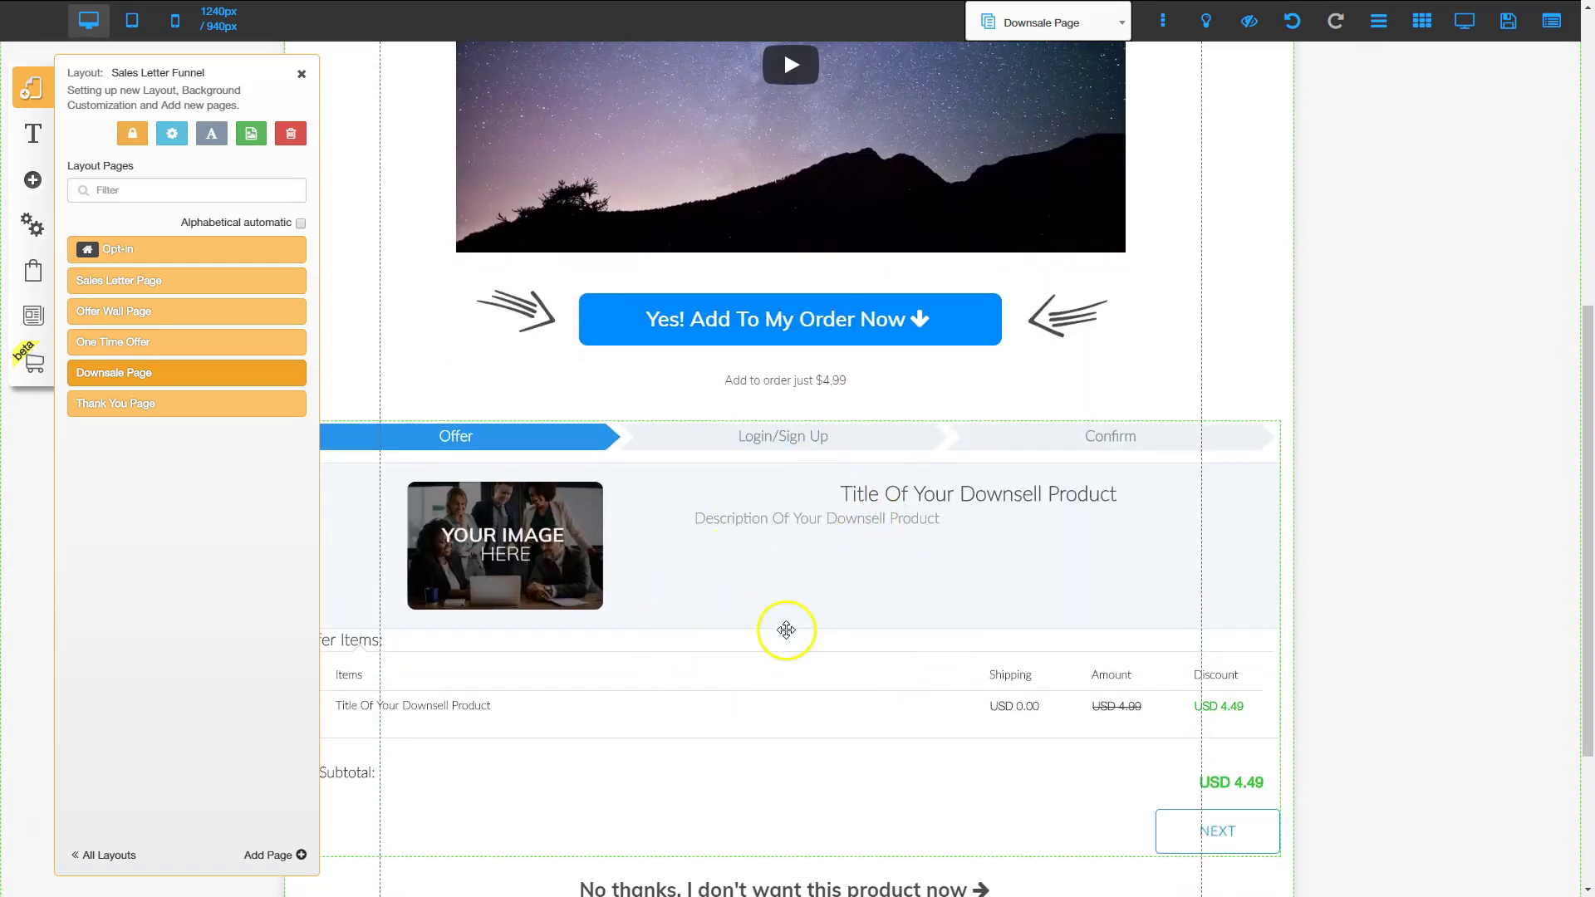
pyautogui.scroll(-1, 787, 632)
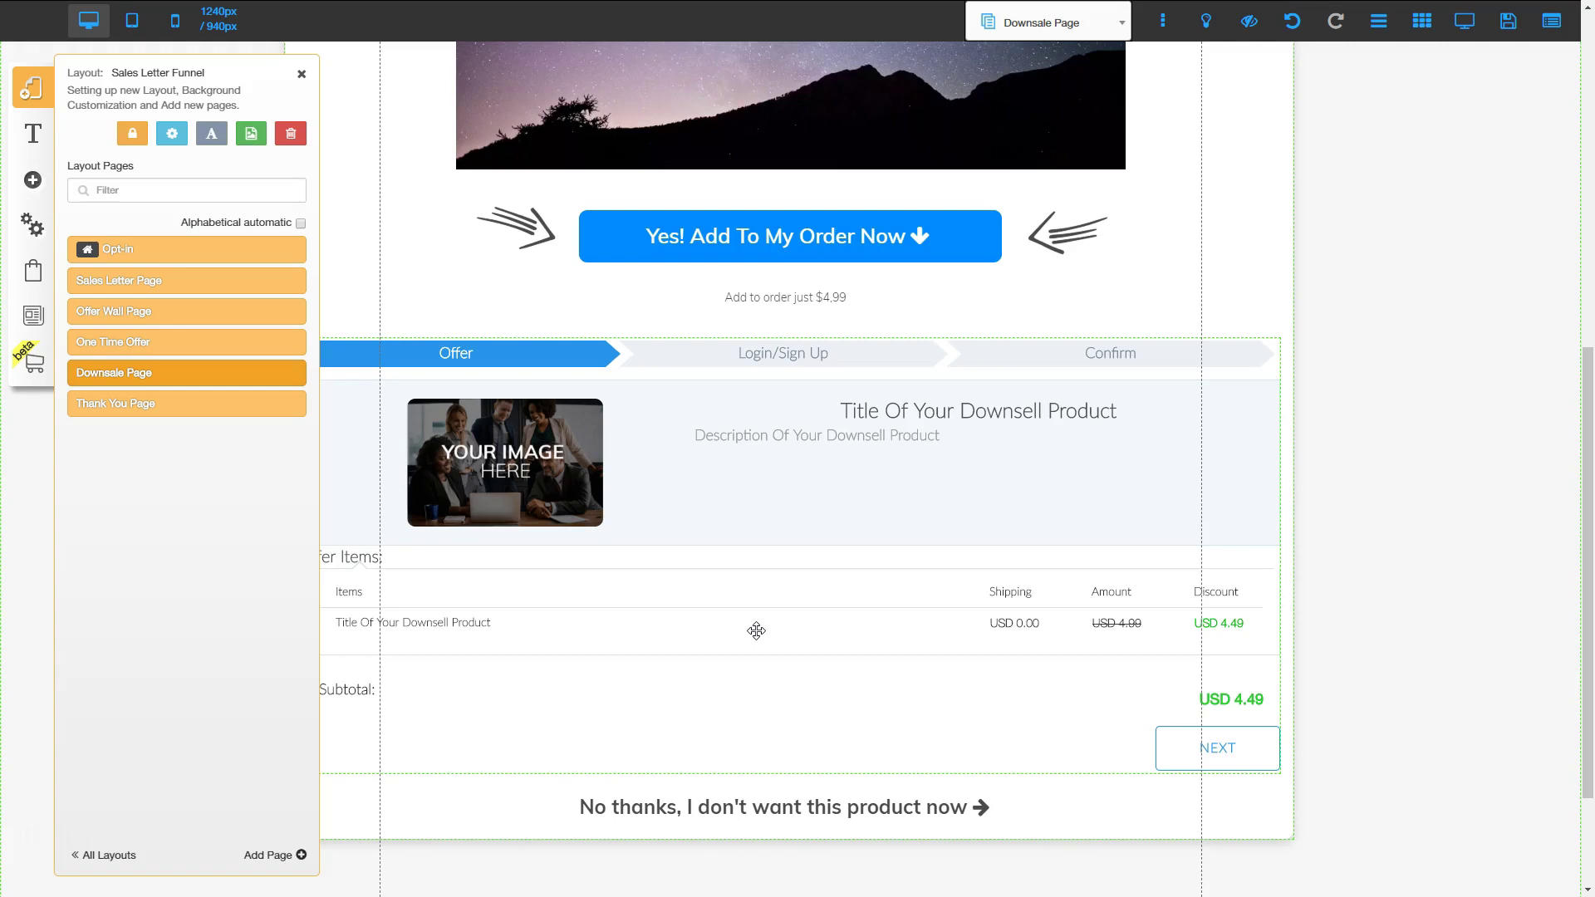
# Edit the "Title Of Your Downsell Product" offer, set its Thank You Page to Thank You Page, and continue to its items.
pyautogui.click(768, 529)
pyautogui.click(34, 272)
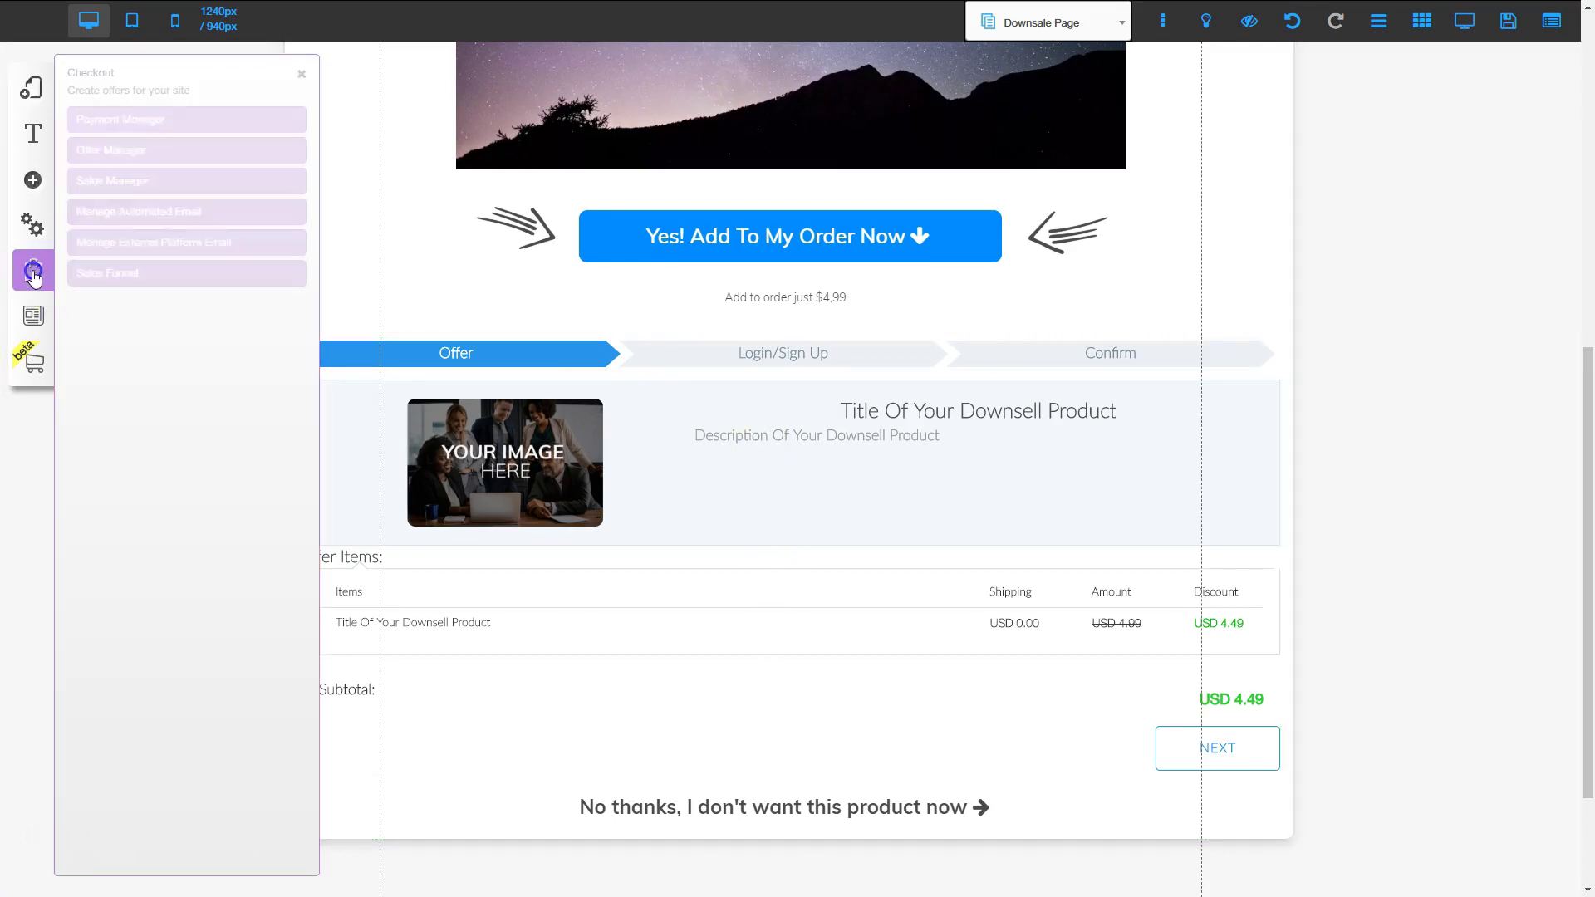
pyautogui.click(131, 150)
pyautogui.click(478, 346)
pyautogui.click(508, 356)
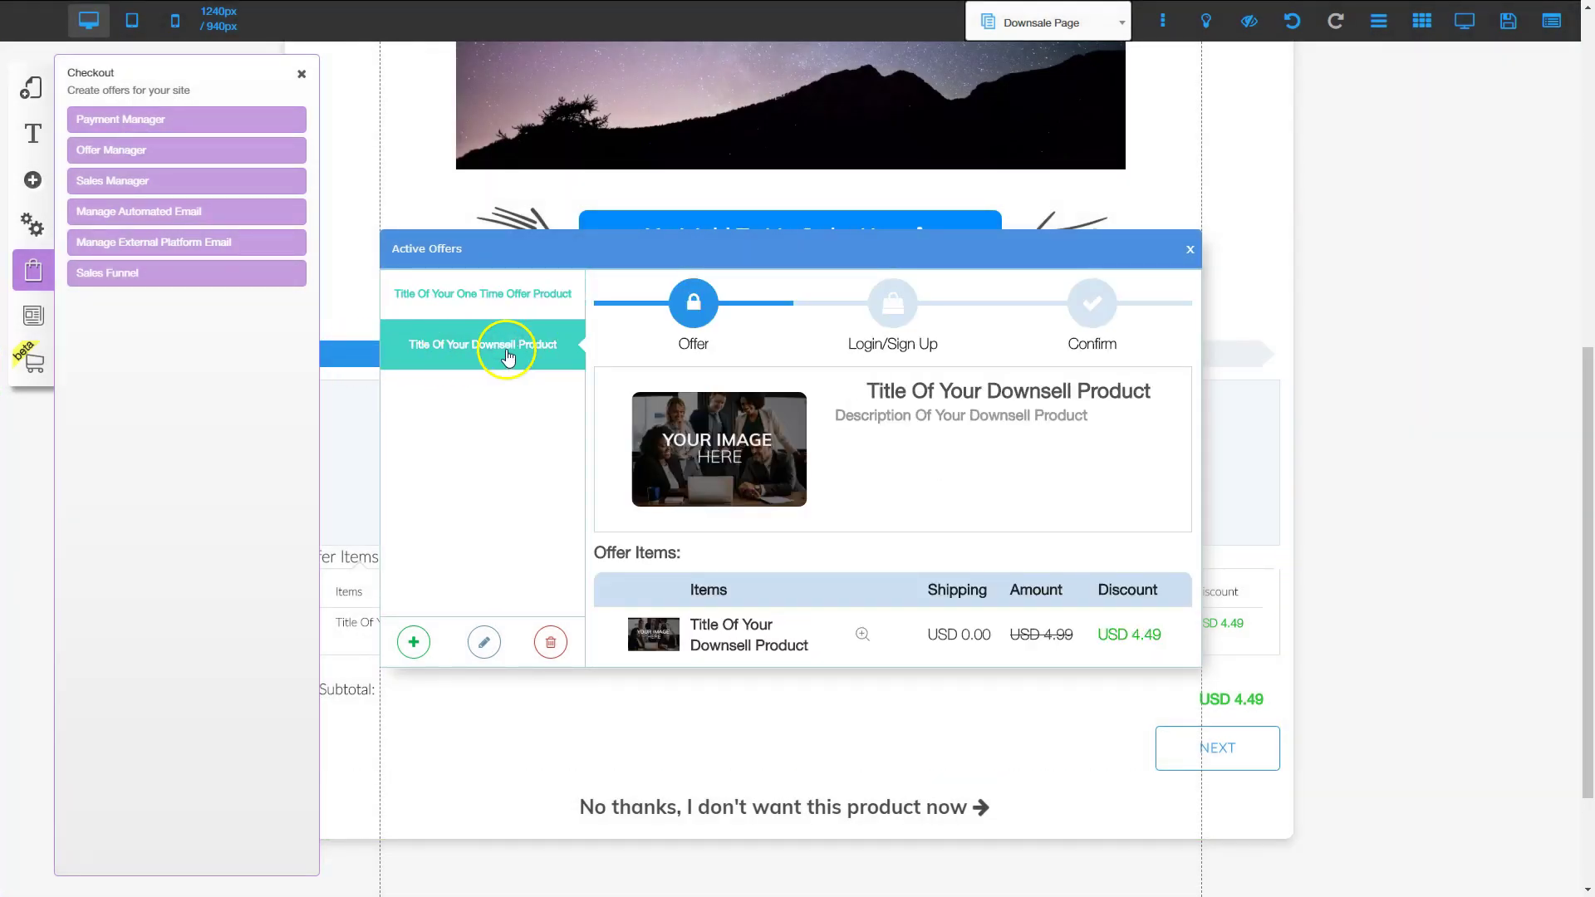
pyautogui.click(485, 642)
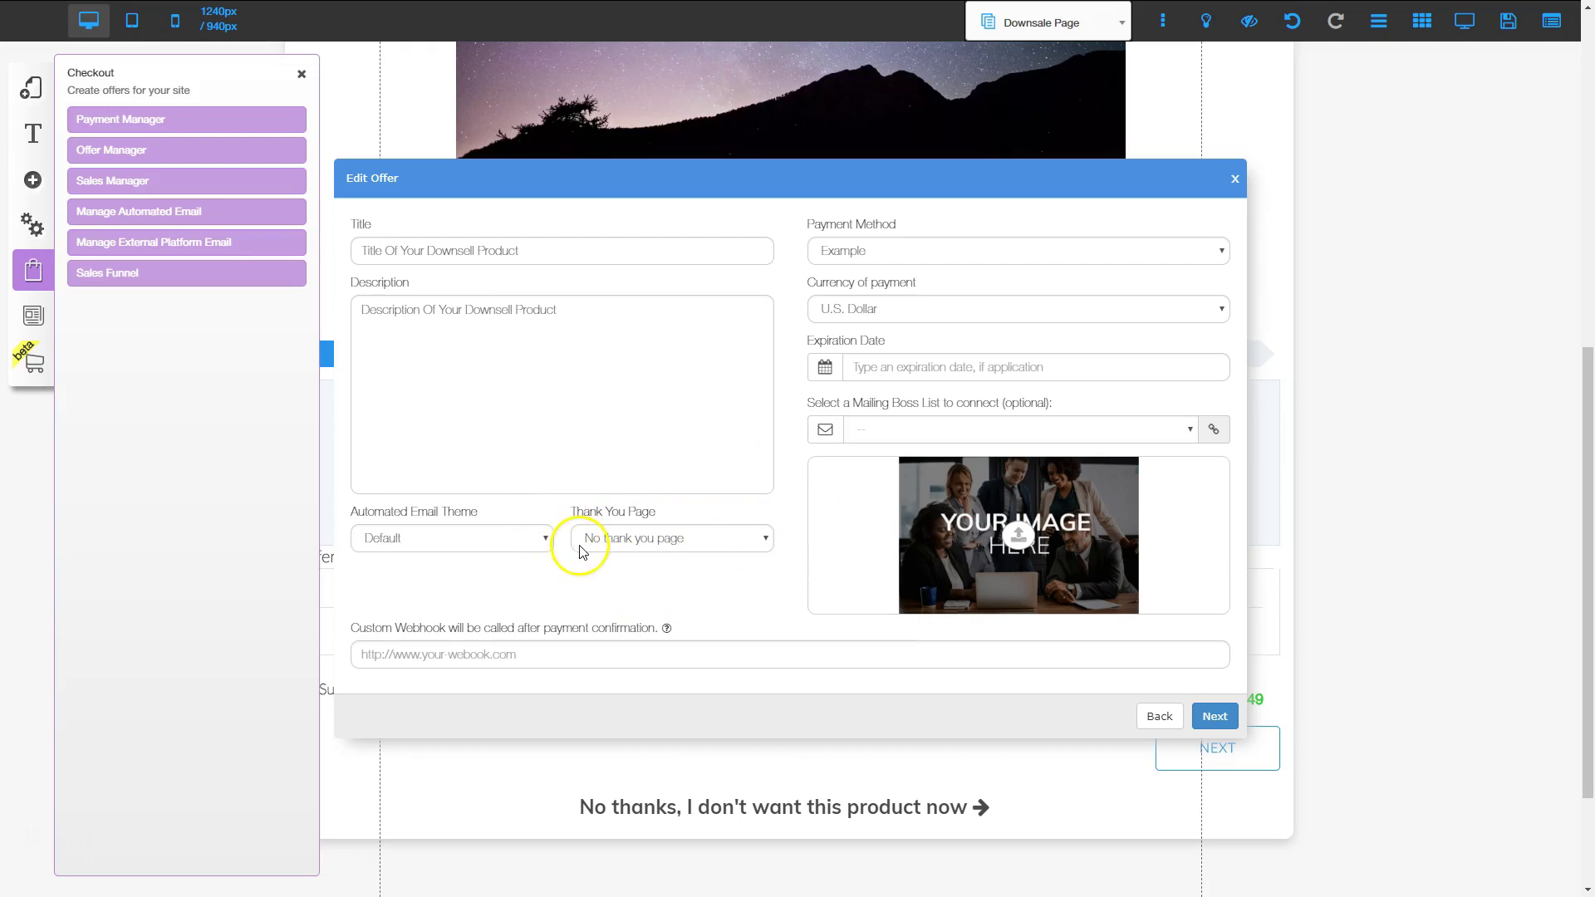
pyautogui.click(716, 542)
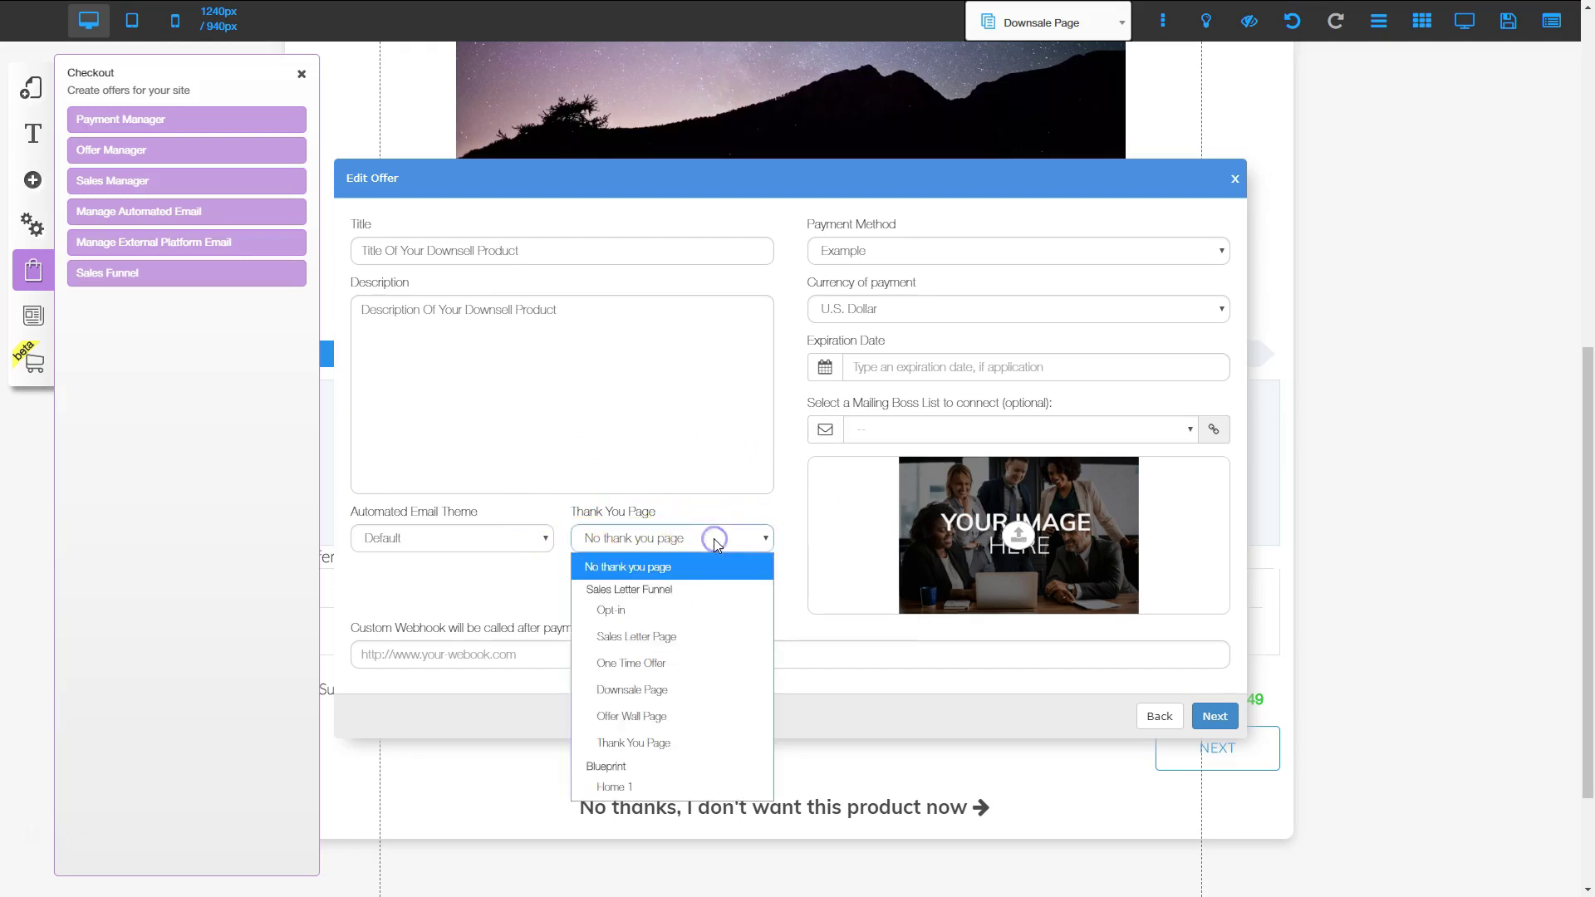
pyautogui.click(662, 745)
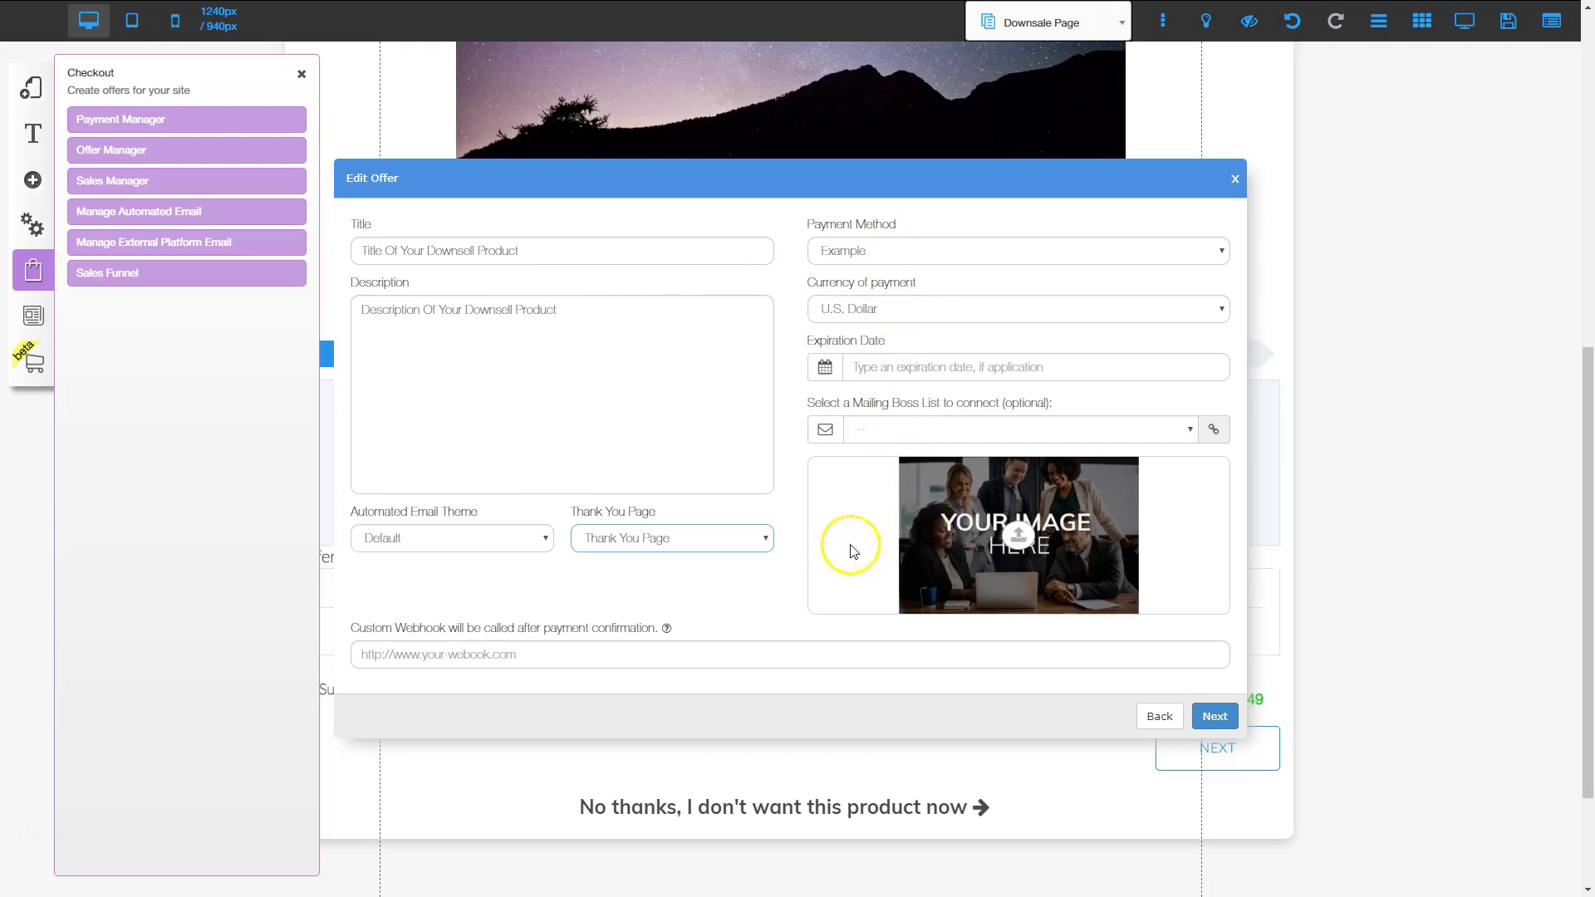
pyautogui.click(1215, 717)
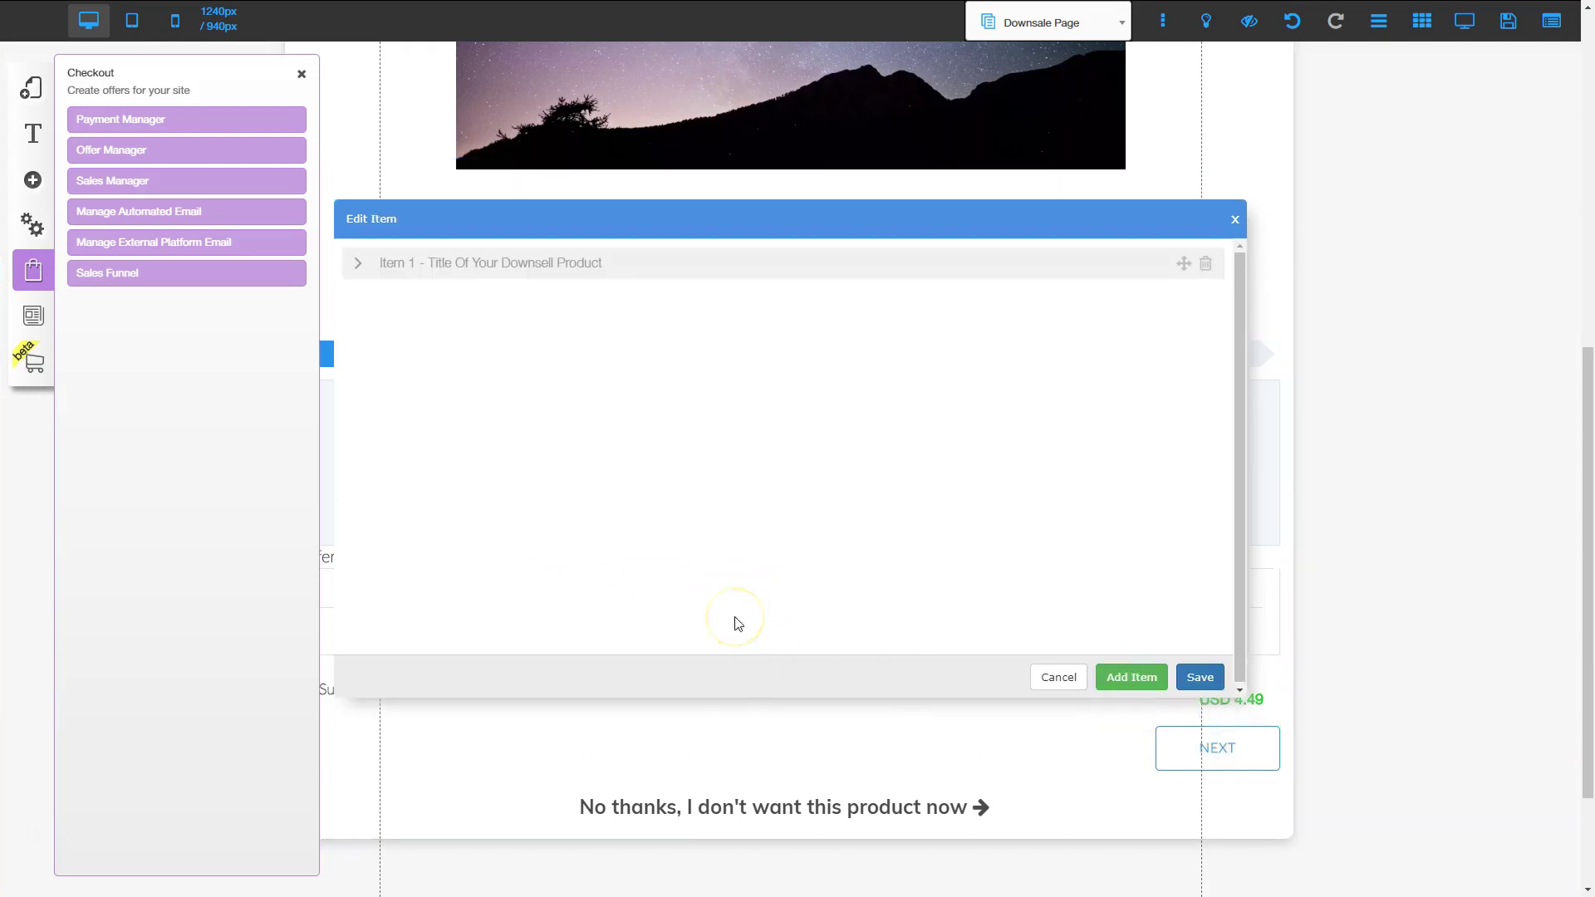
# Expand Item 1 of the downsell offer to check its details, then save the offer and close the active offers.
pyautogui.click(611, 262)
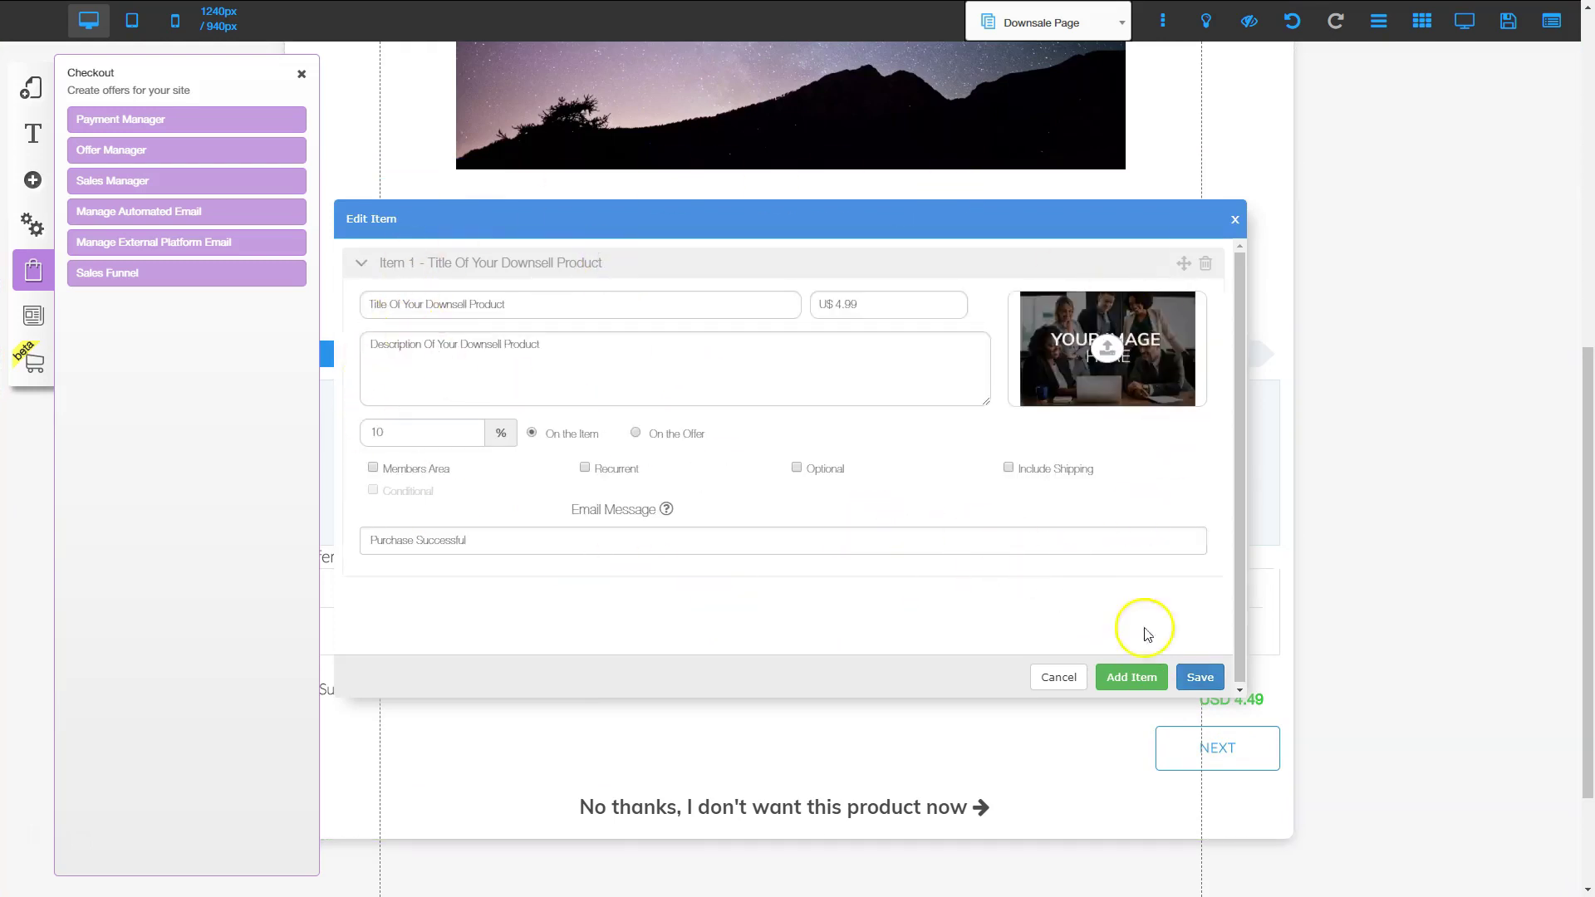
pyautogui.click(1201, 678)
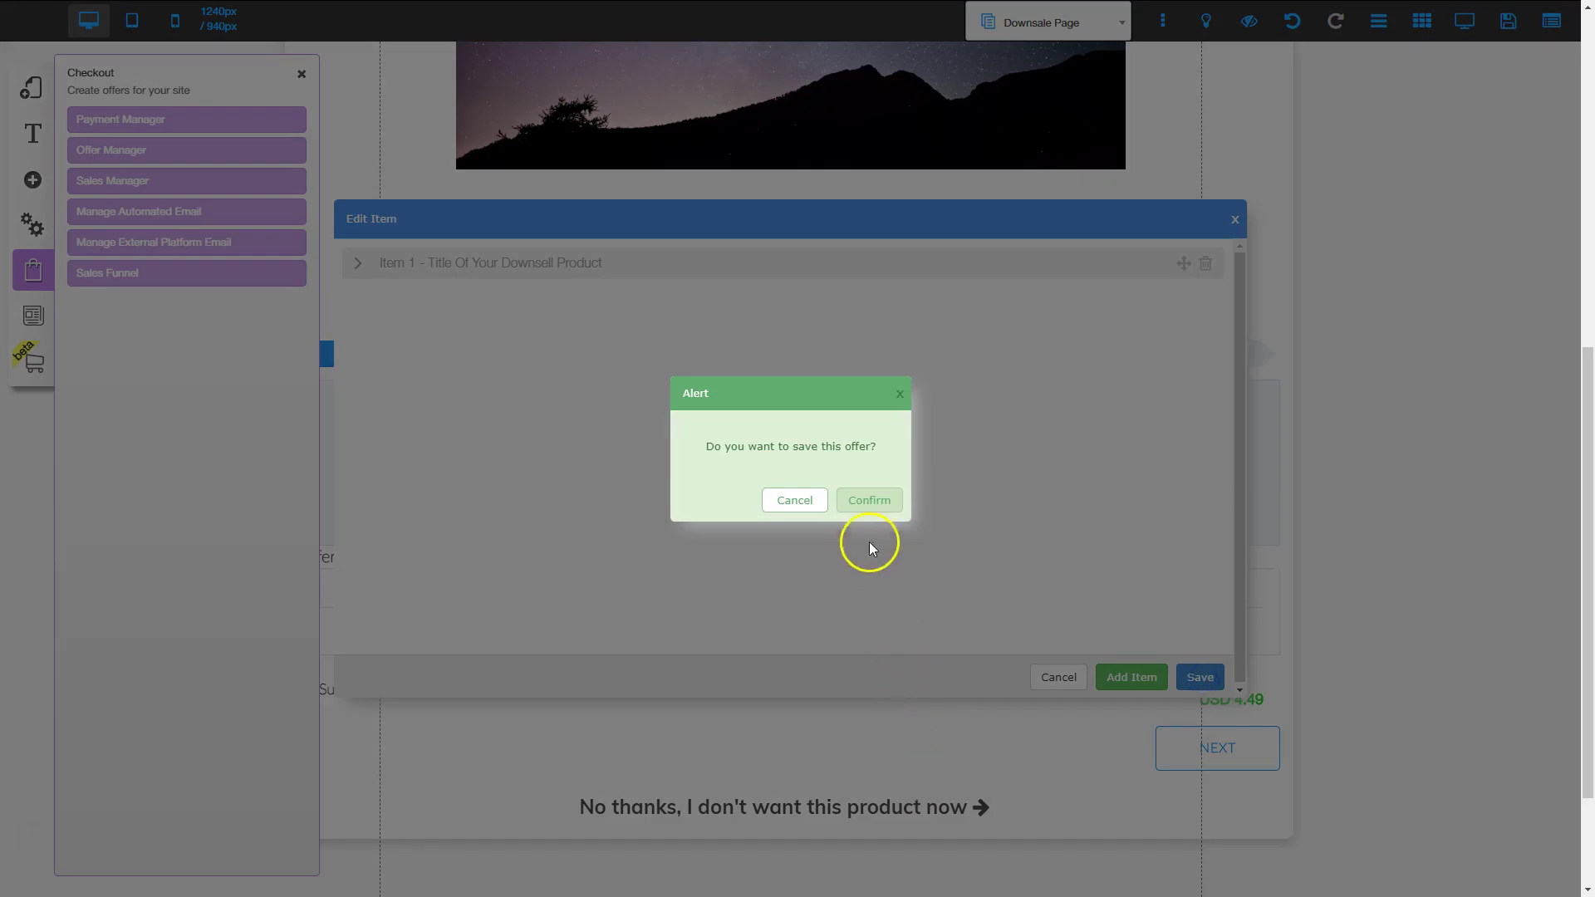
pyautogui.click(870, 501)
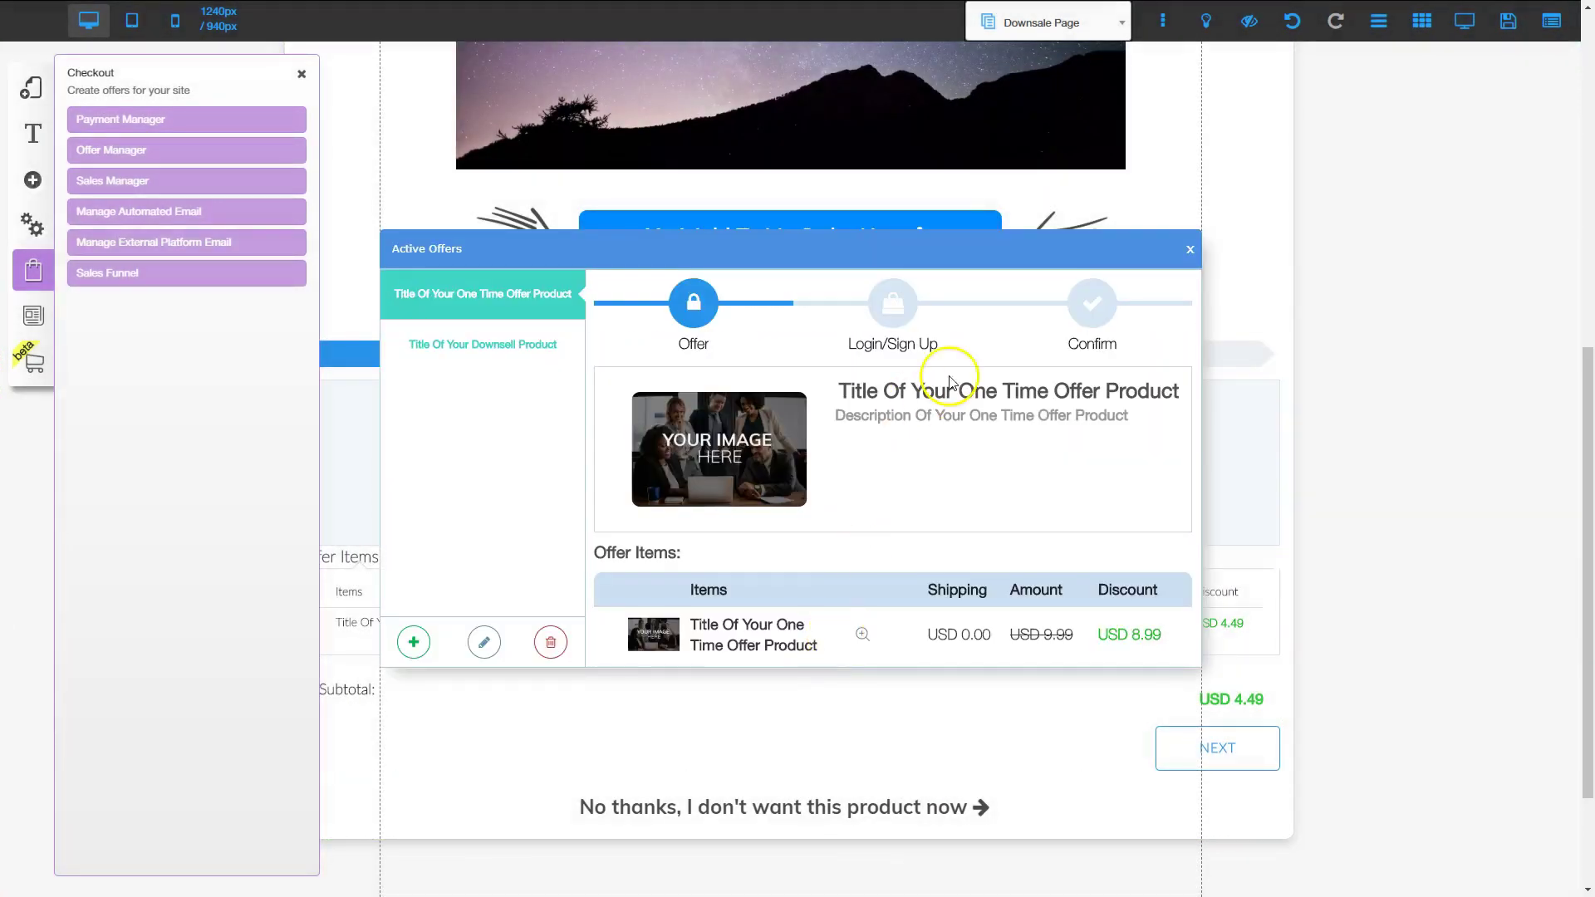
pyautogui.click(1190, 252)
# Assign the offer "Title Of Your Downsell Product" to the checkout element on the Downsale Page.
pyautogui.click(786, 477)
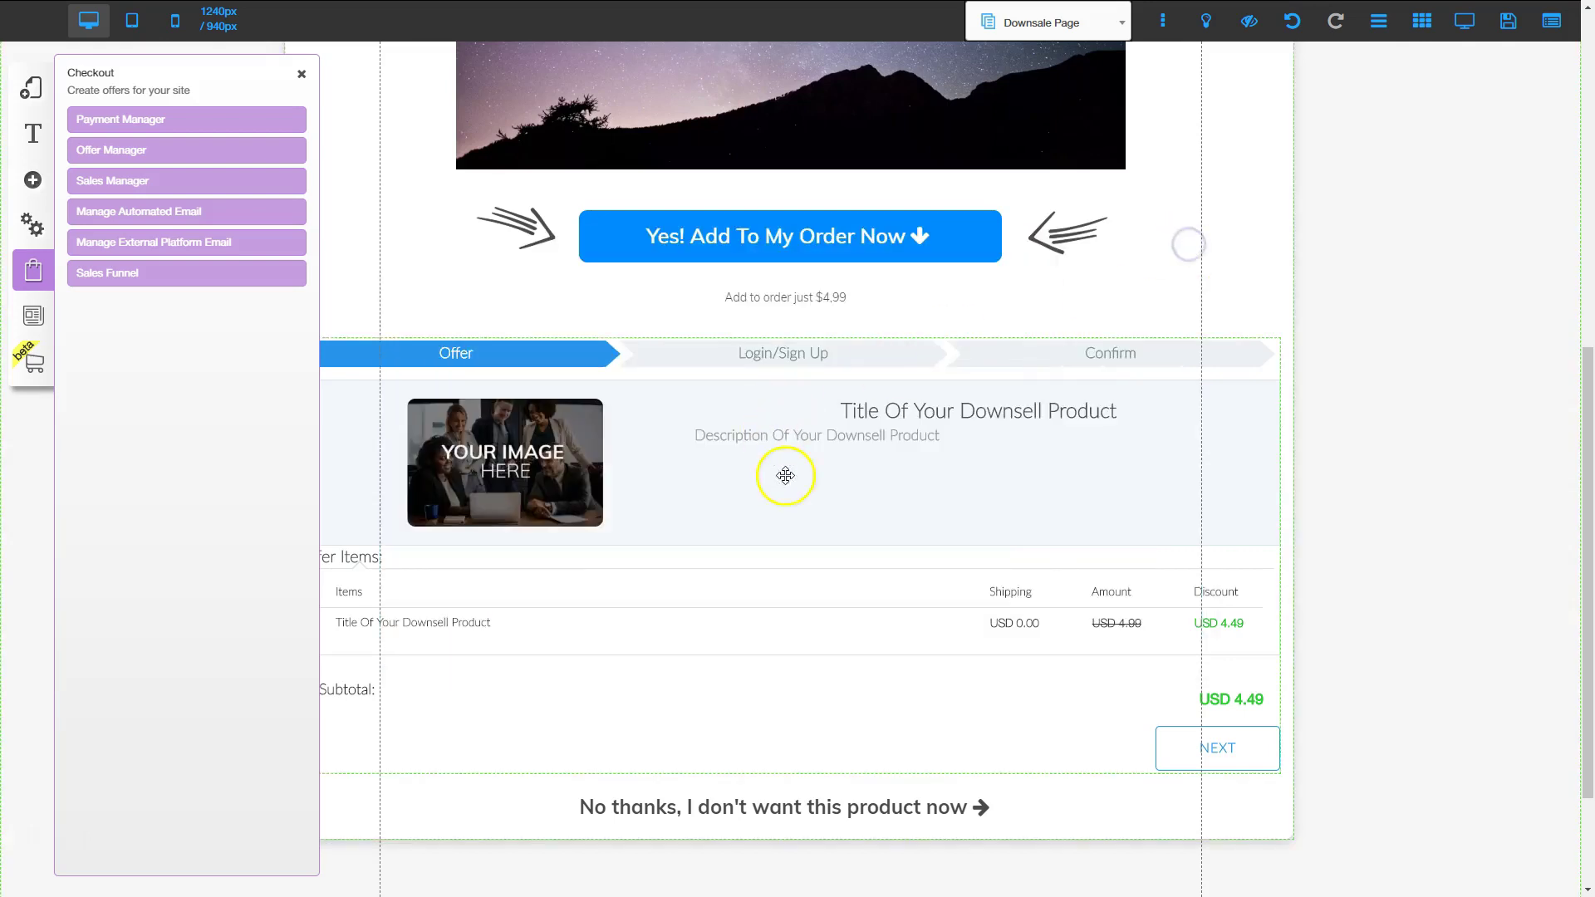
pyautogui.moveTo(788, 488); pyautogui.dragTo(803, 475)
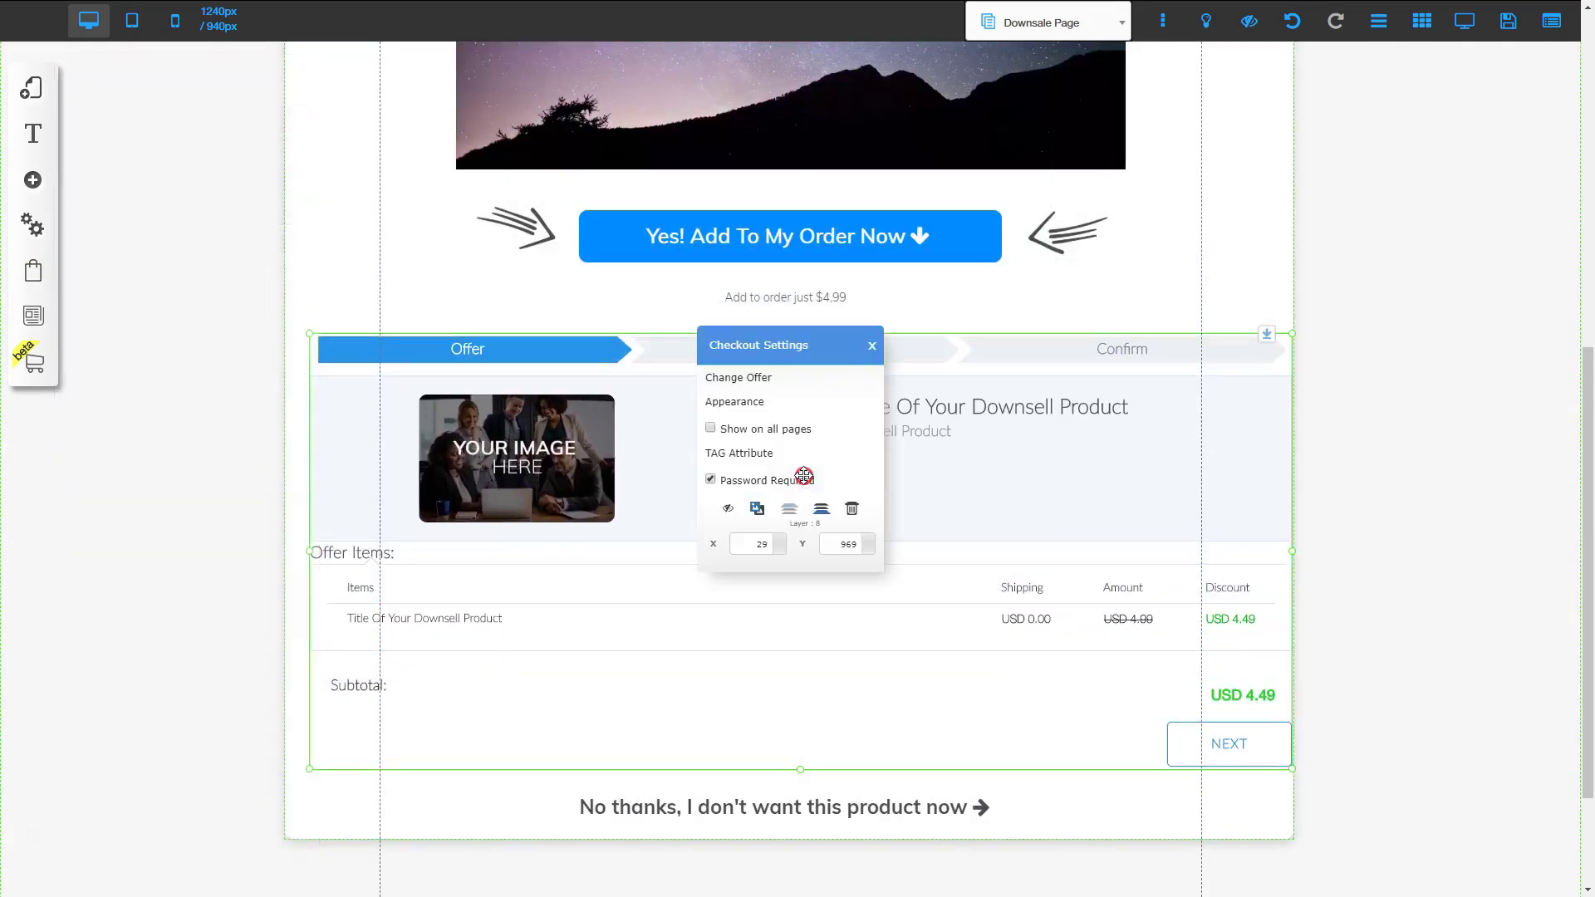
pyautogui.click(760, 377)
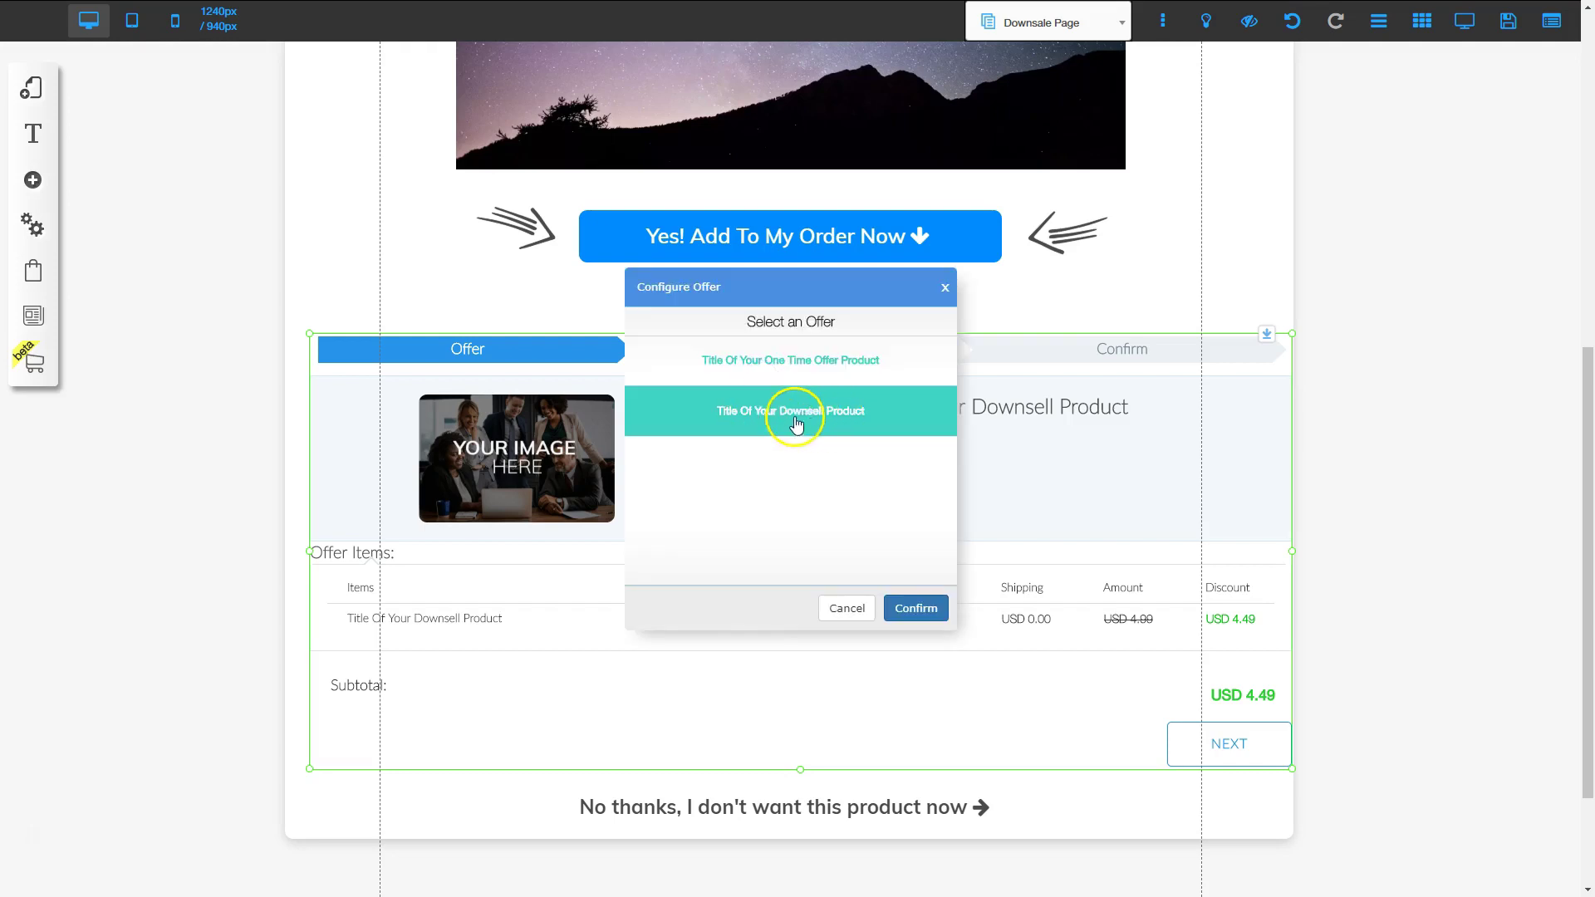
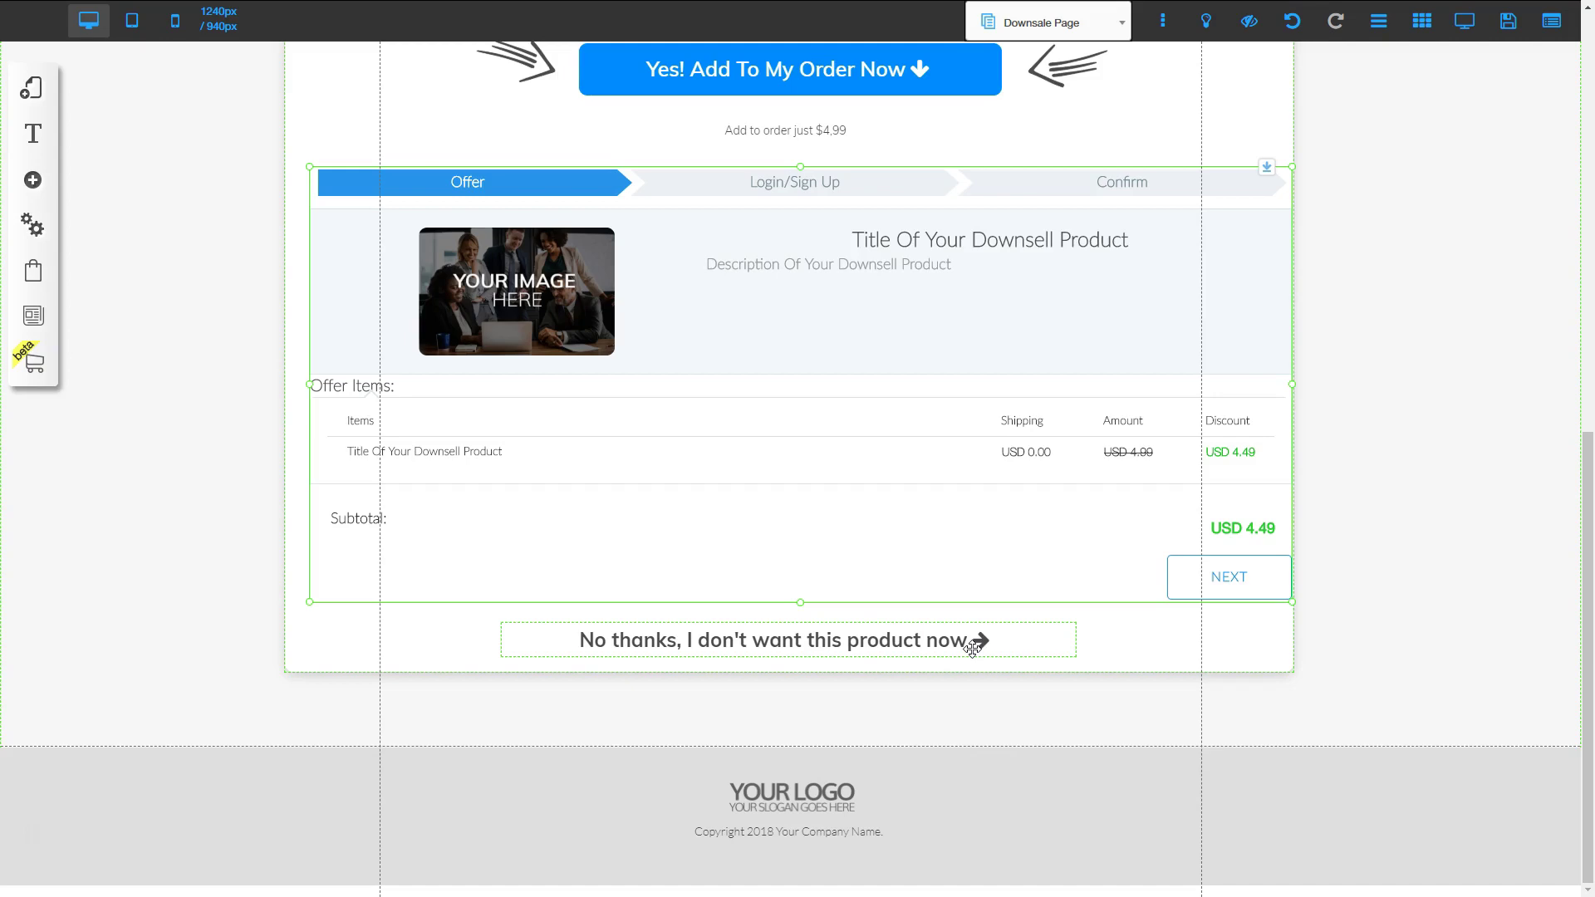
# Link the text "No thanks, I don't want this product now" below the checkout to the Offer Wall Page, opening in the same tab.
pyautogui.moveTo(969, 640); pyautogui.dragTo(790, 640)
pyautogui.click(793, 643)
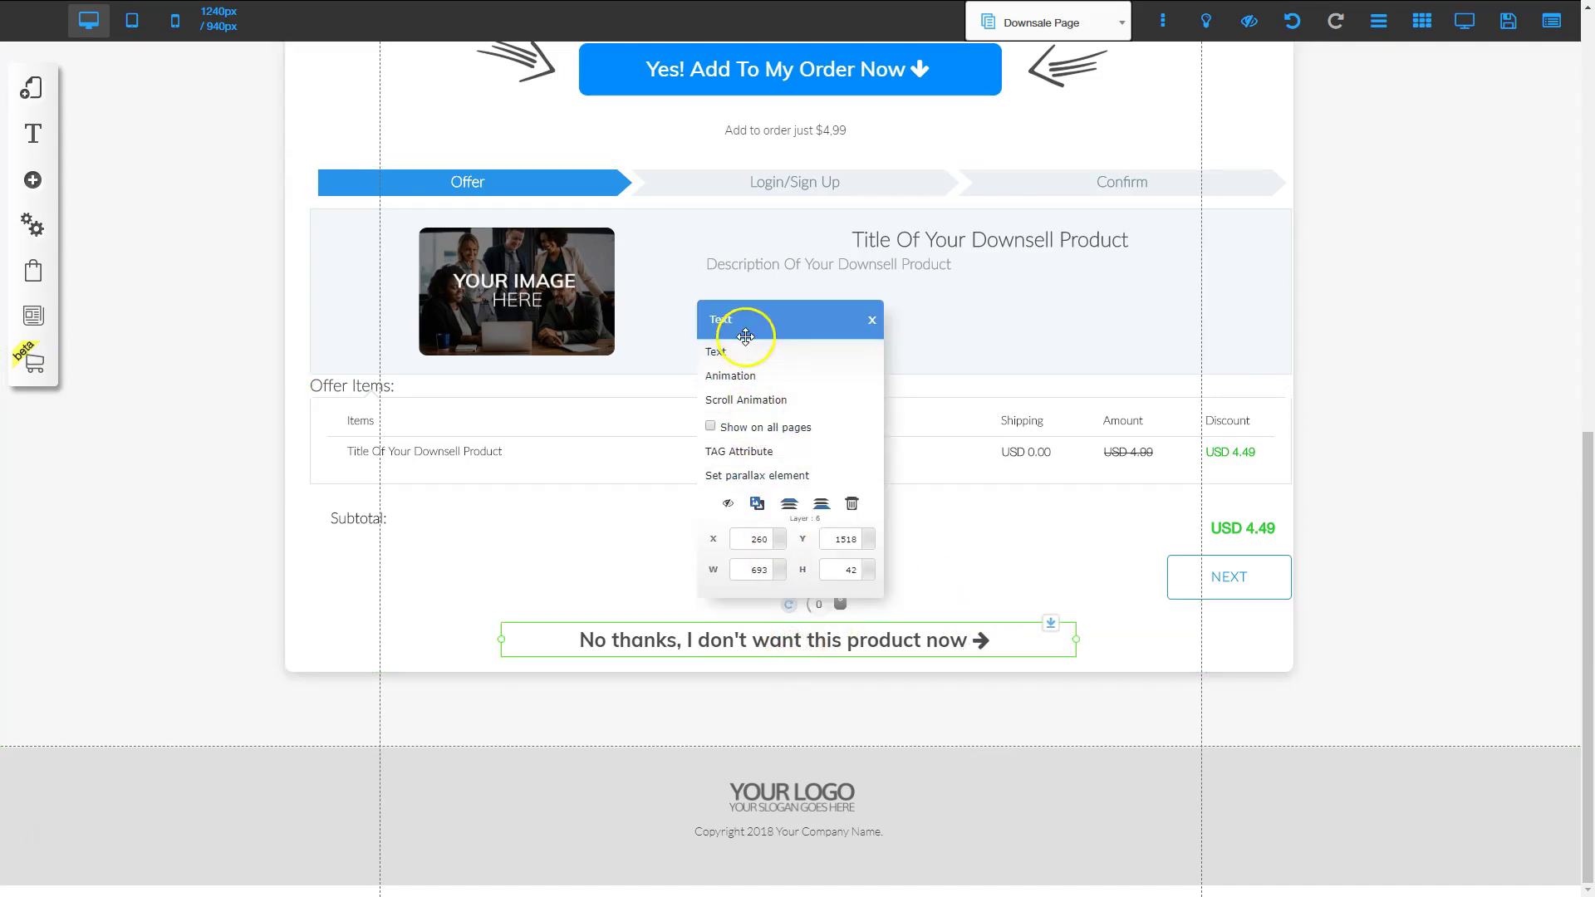
pyautogui.click(785, 640)
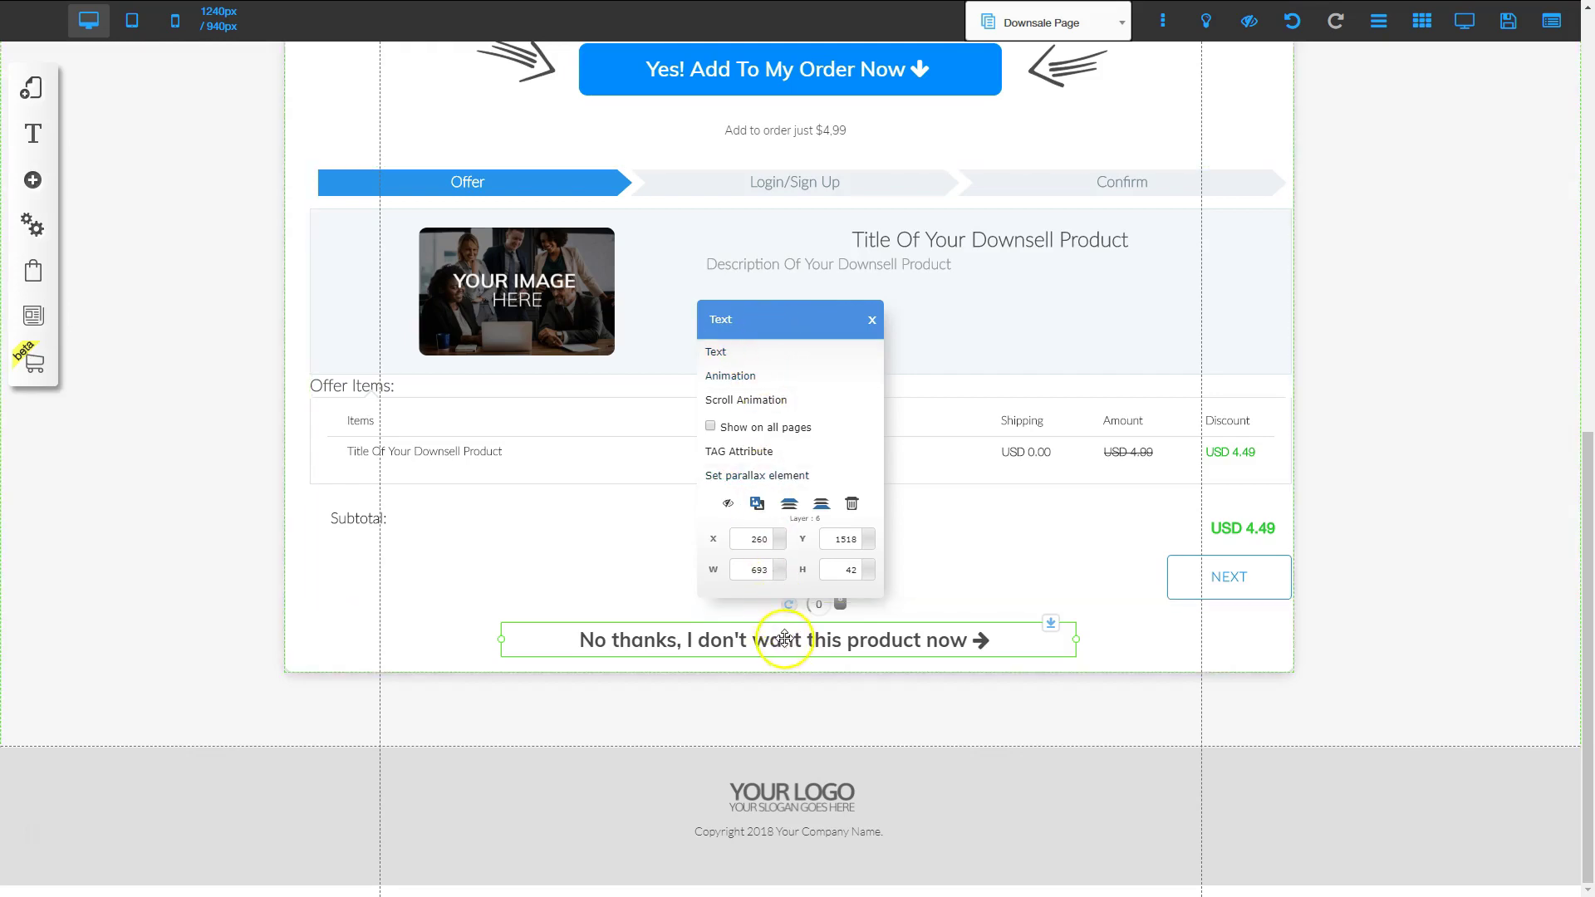
pyautogui.doubleClick(785, 640)
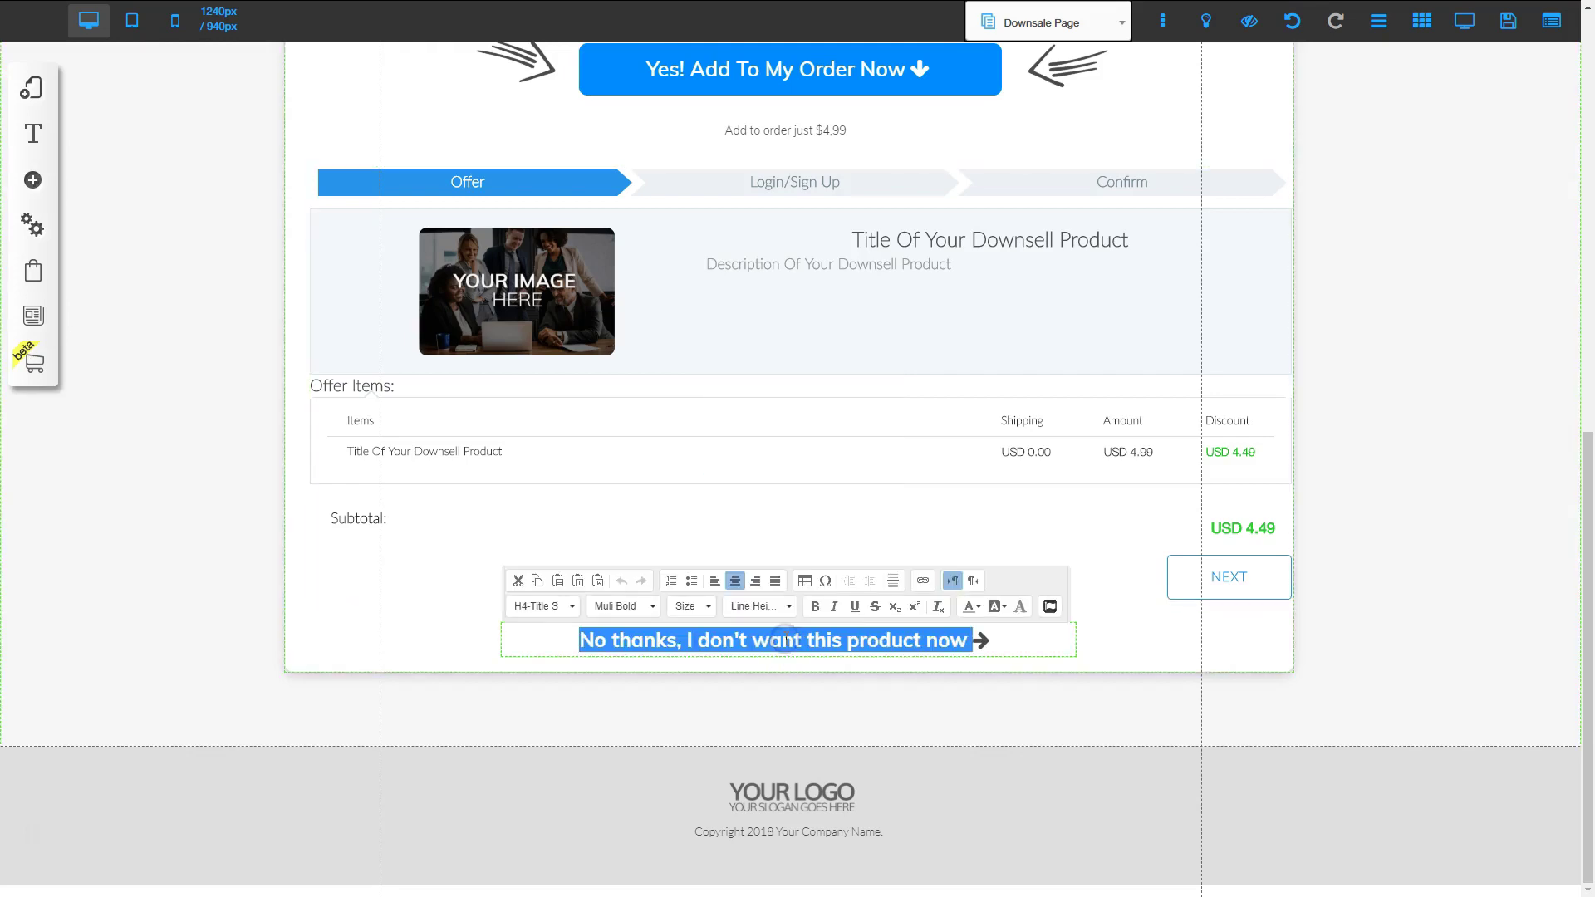
pyautogui.click(582, 638)
pyautogui.moveTo(584, 638); pyautogui.dragTo(964, 639)
pyautogui.click(923, 582)
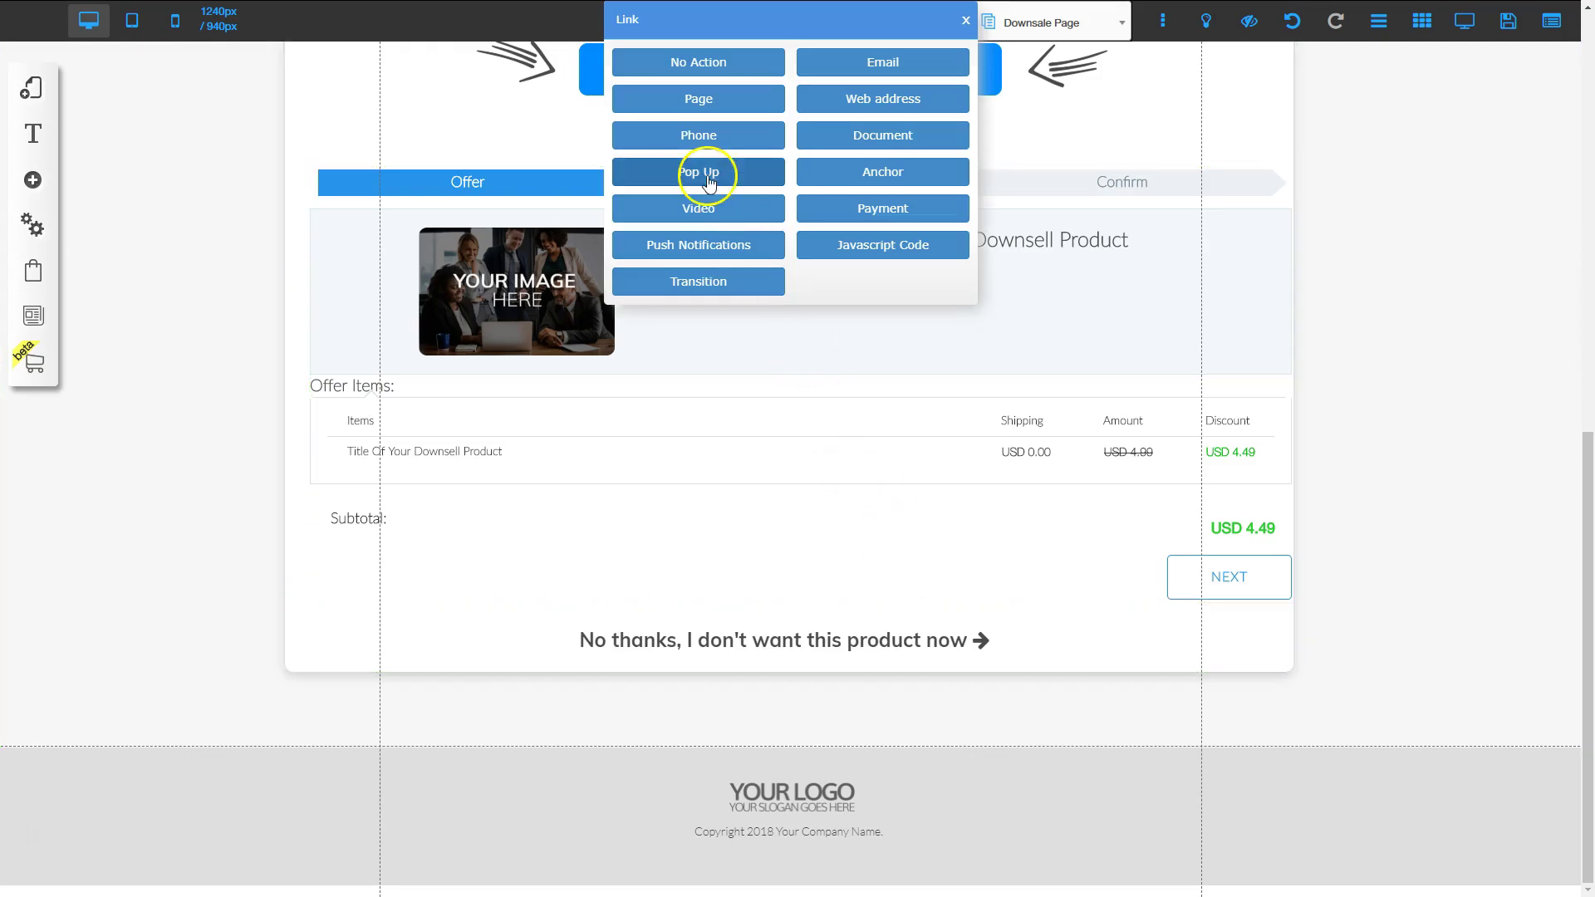
pyautogui.click(700, 98)
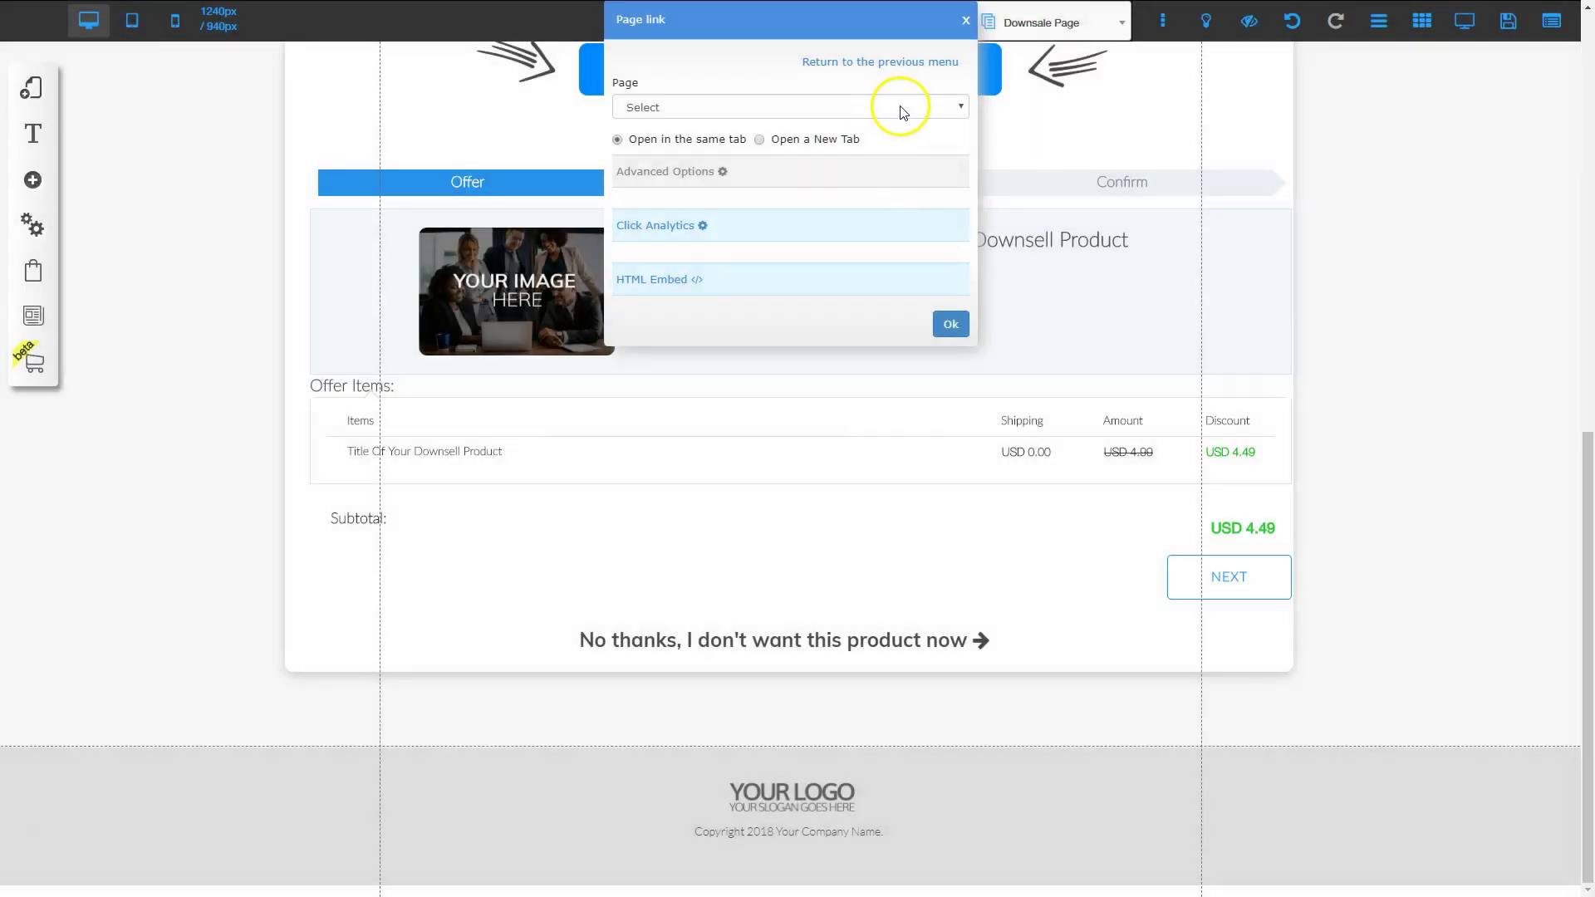
pyautogui.click(901, 106)
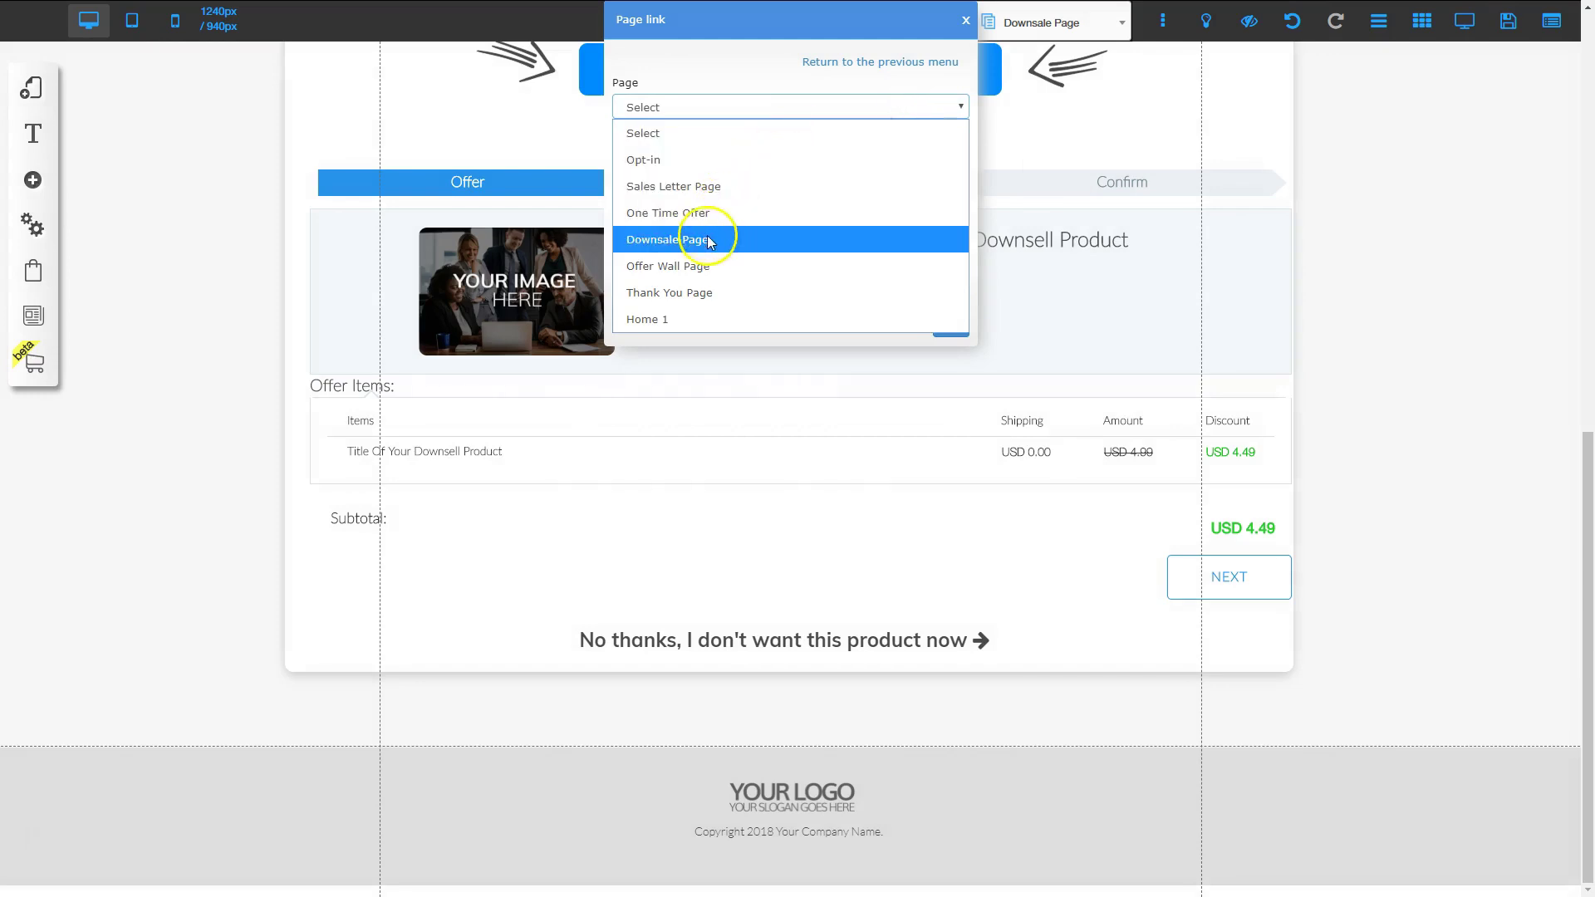
pyautogui.click(700, 265)
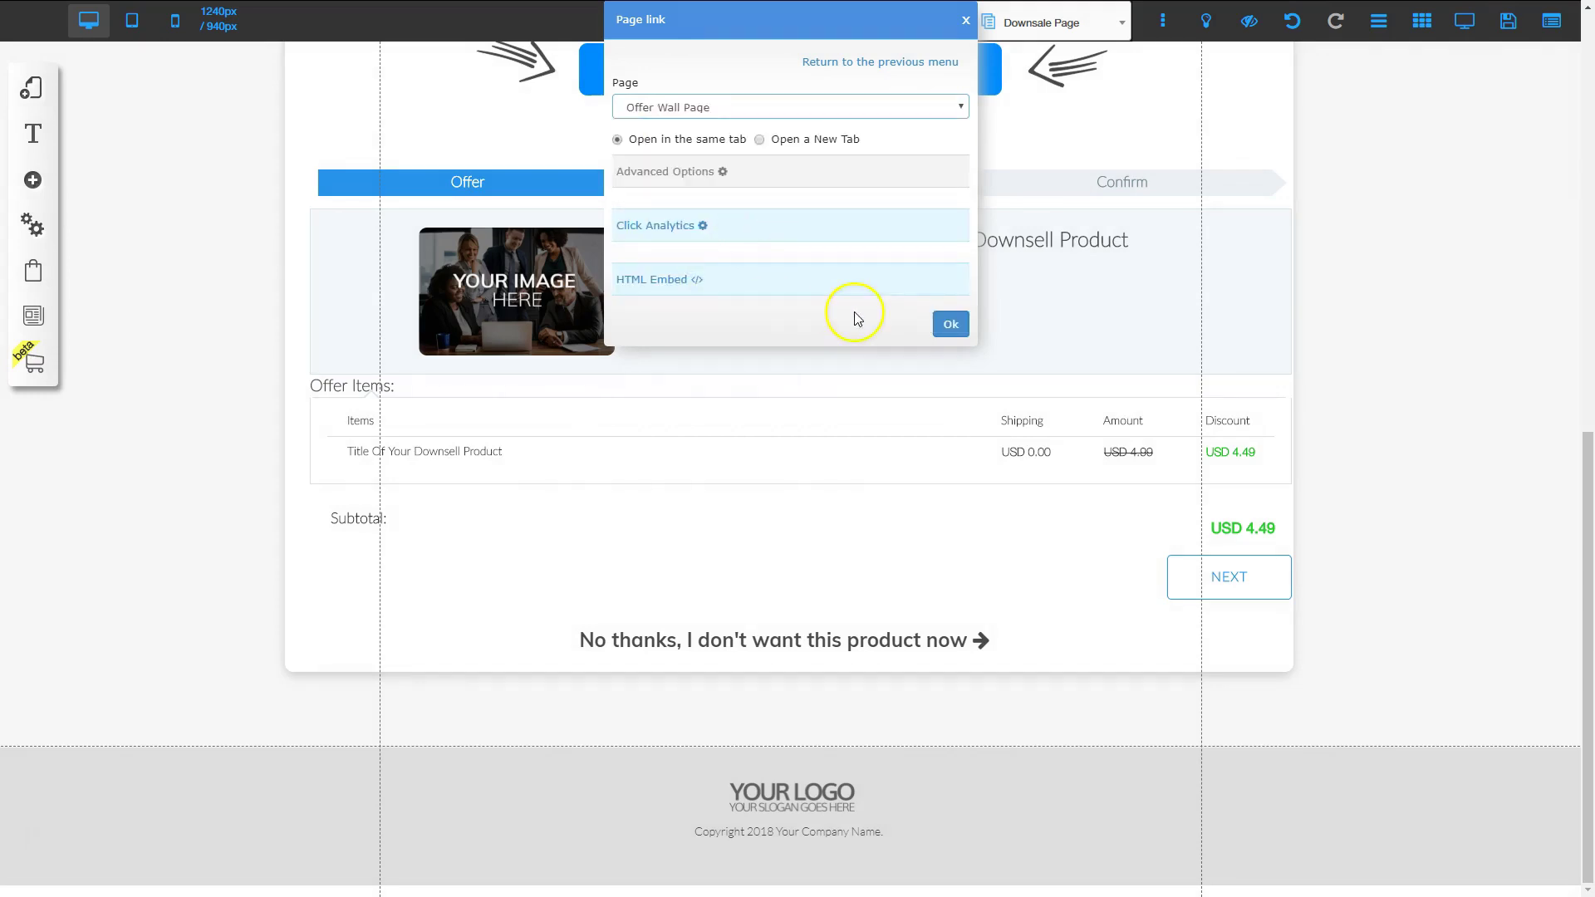
pyautogui.click(951, 325)
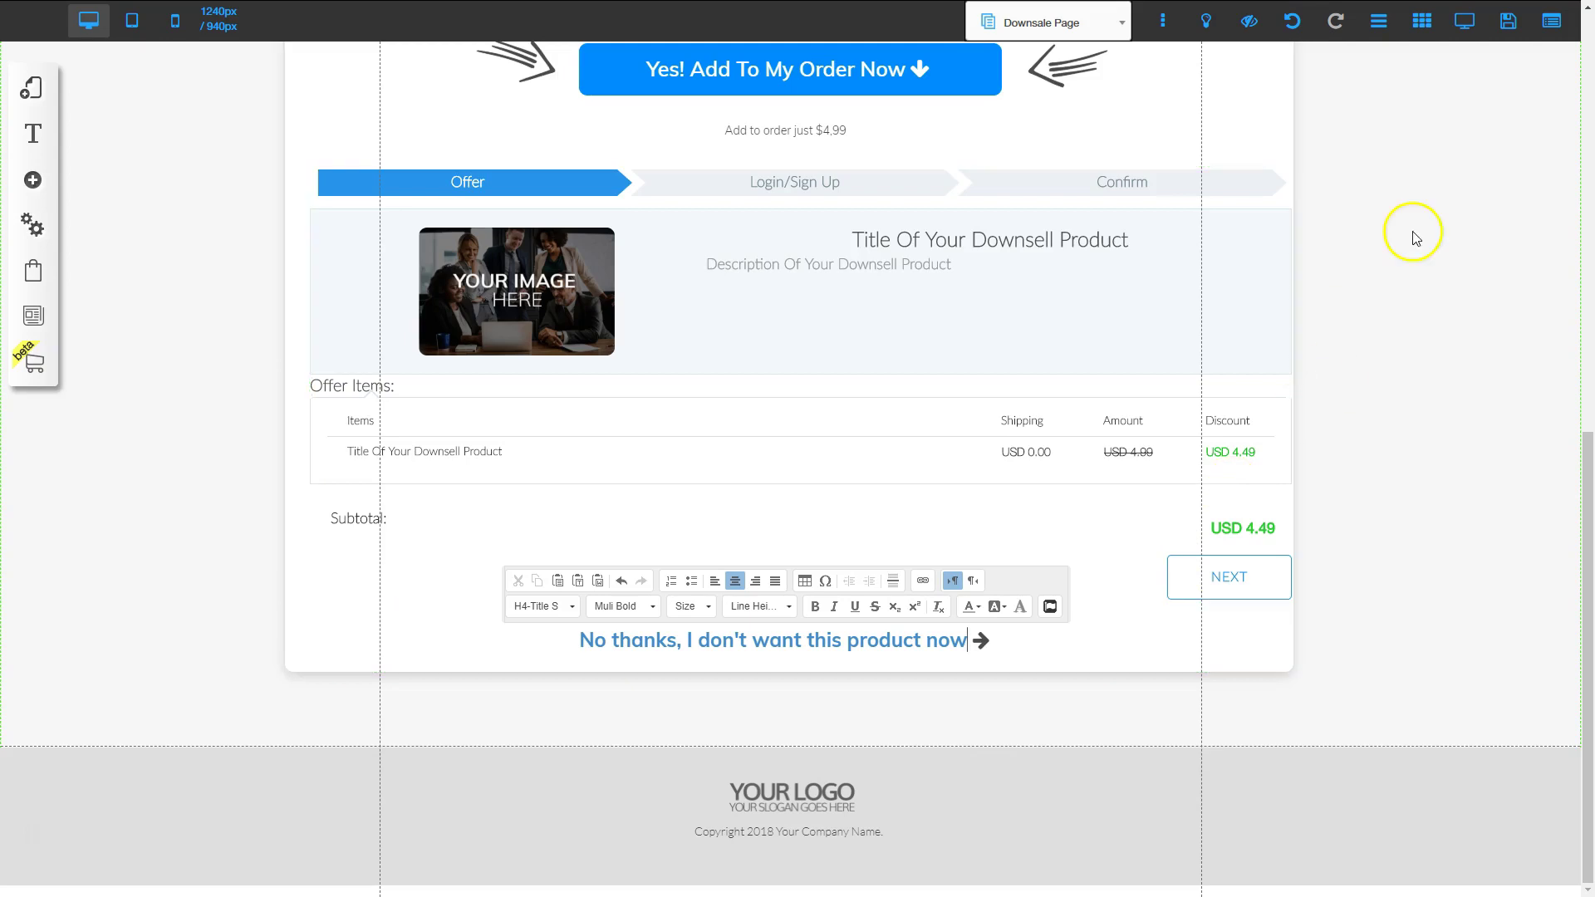
# Save the Downsale Page changes and open the Thank You Page of the Sales Letter Funnel layout.
pyautogui.click(1511, 37)
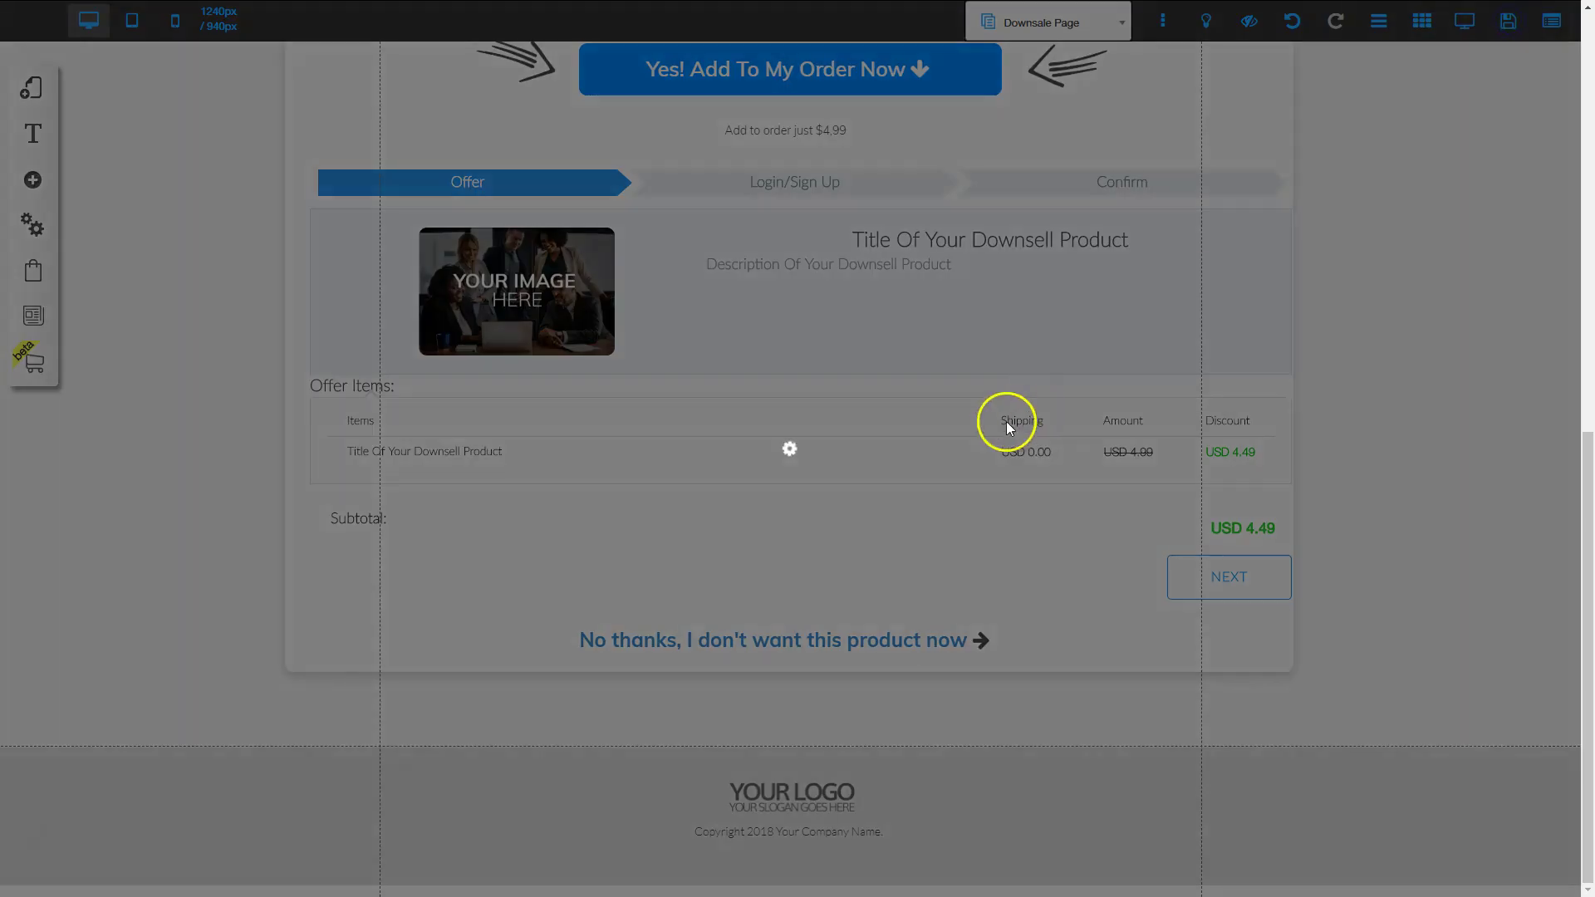
pyautogui.click(1005, 617)
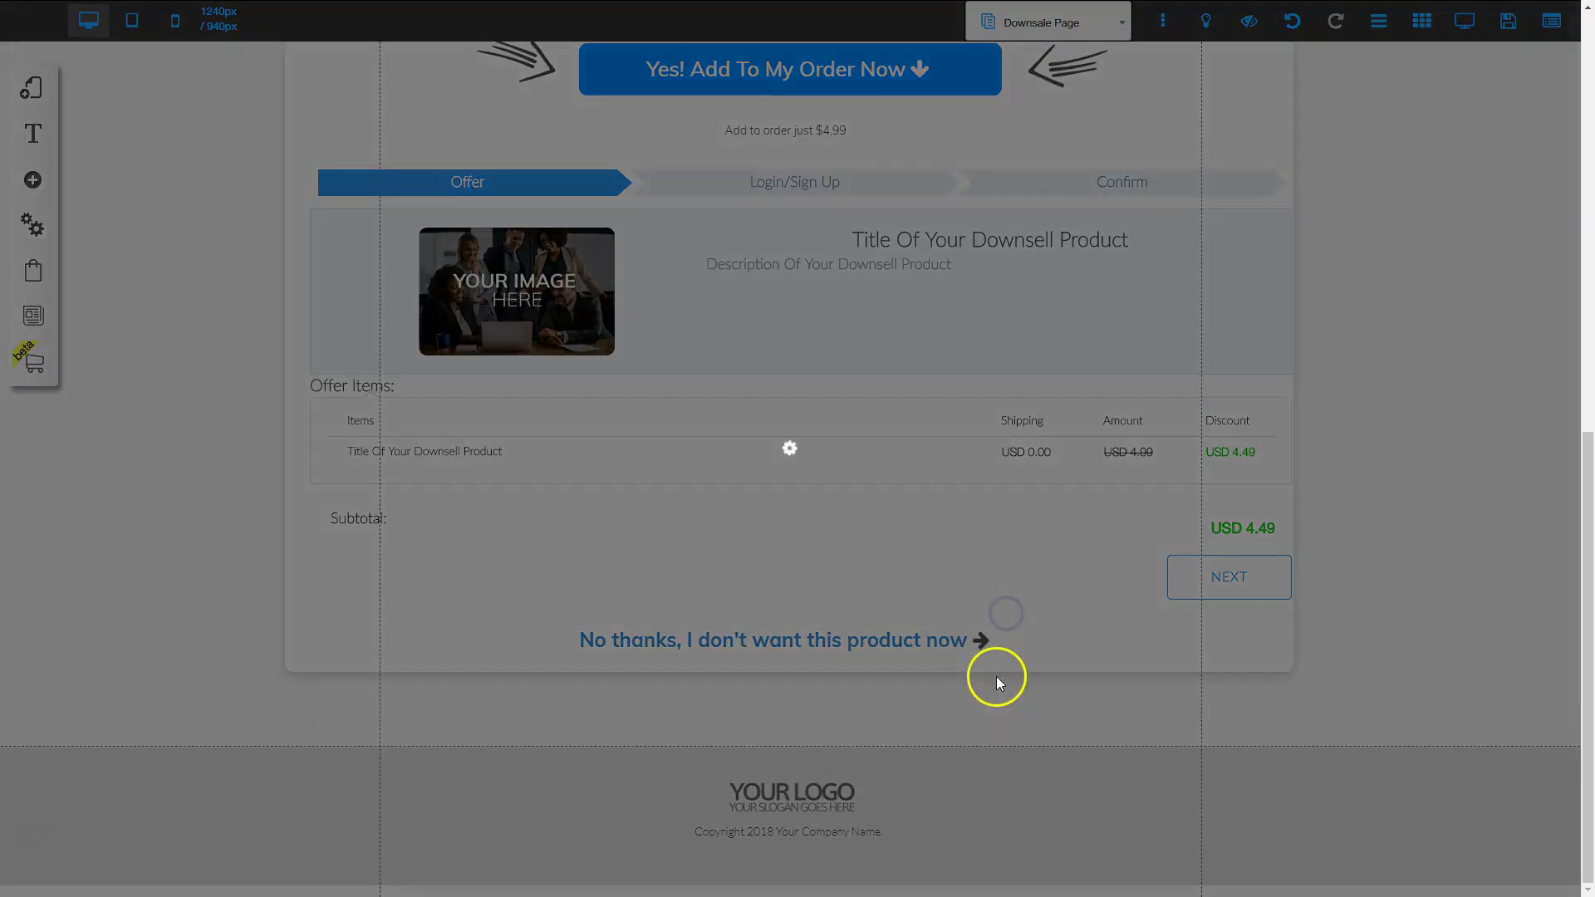
pyautogui.click(33, 89)
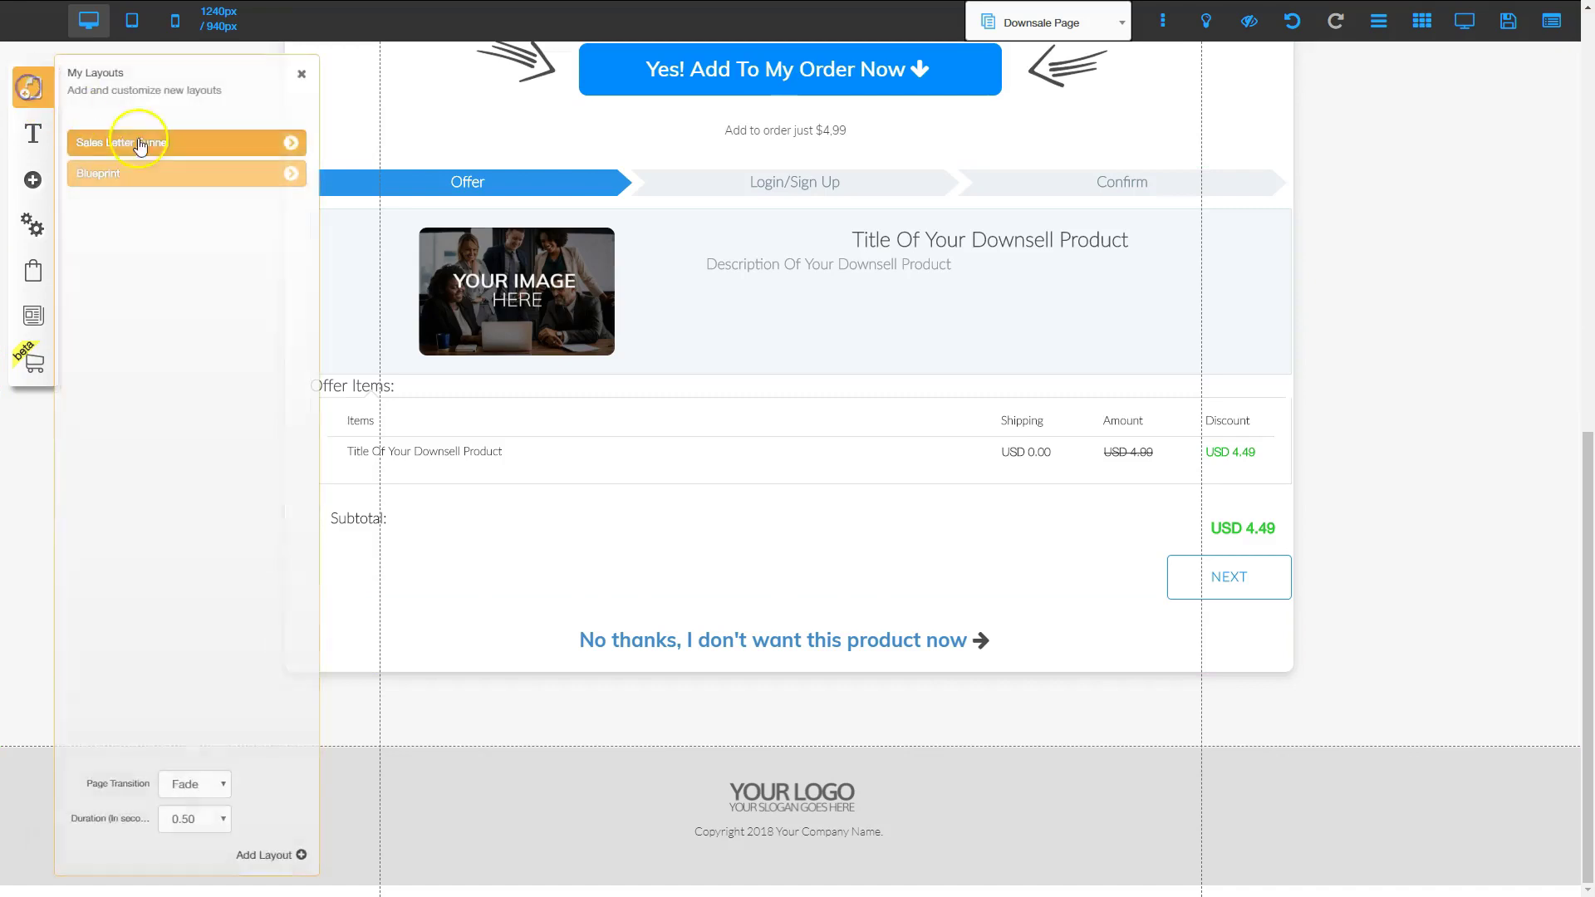
pyautogui.click(290, 147)
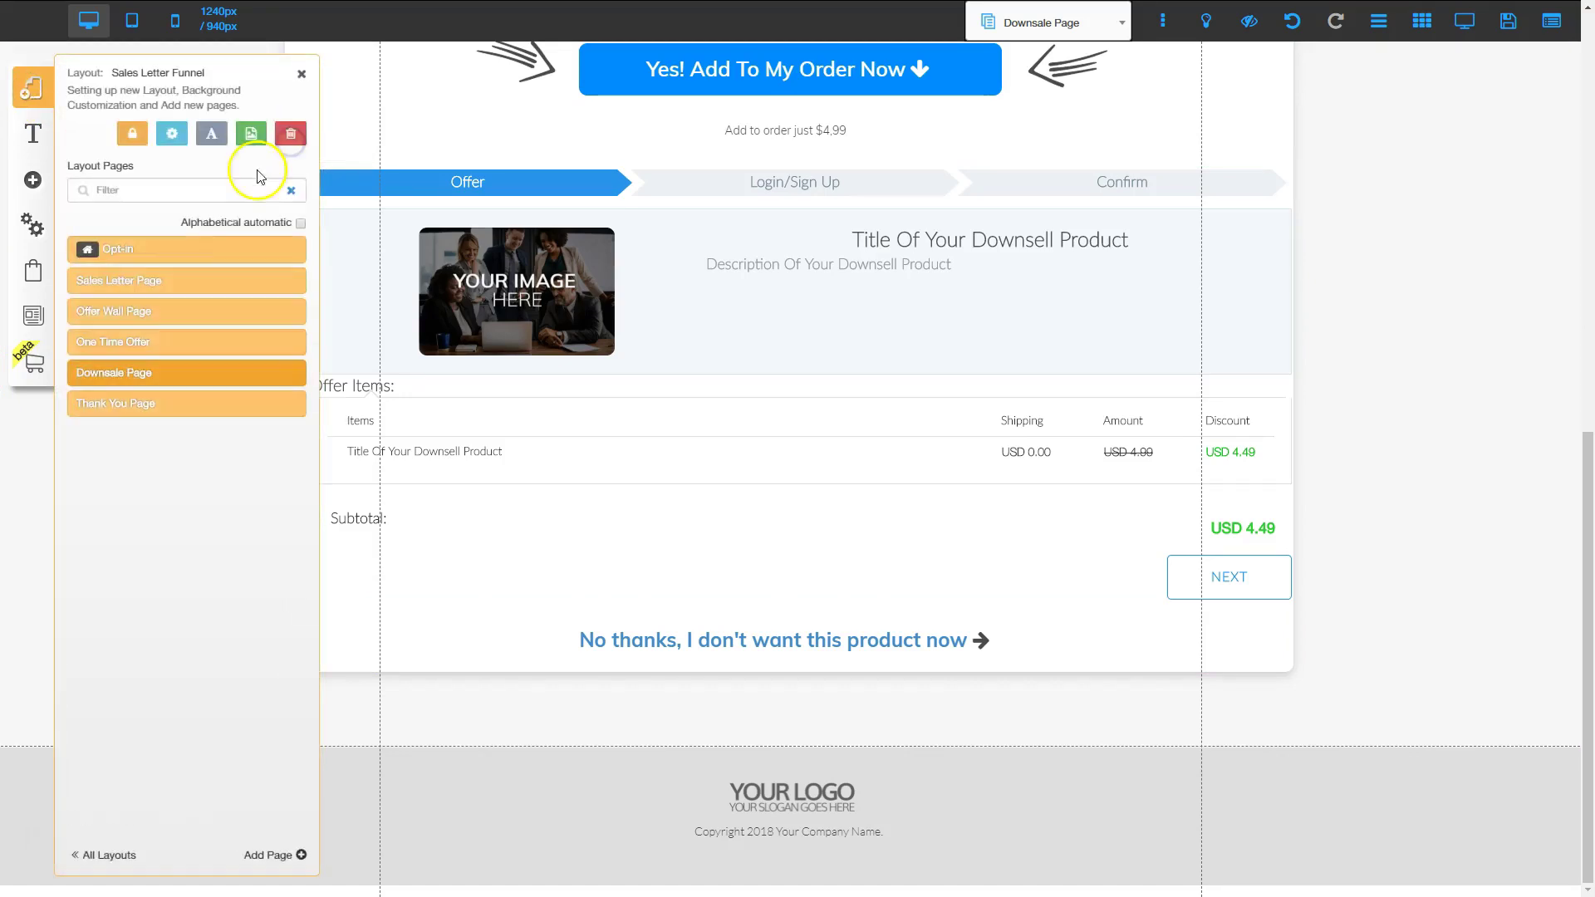
pyautogui.click(177, 405)
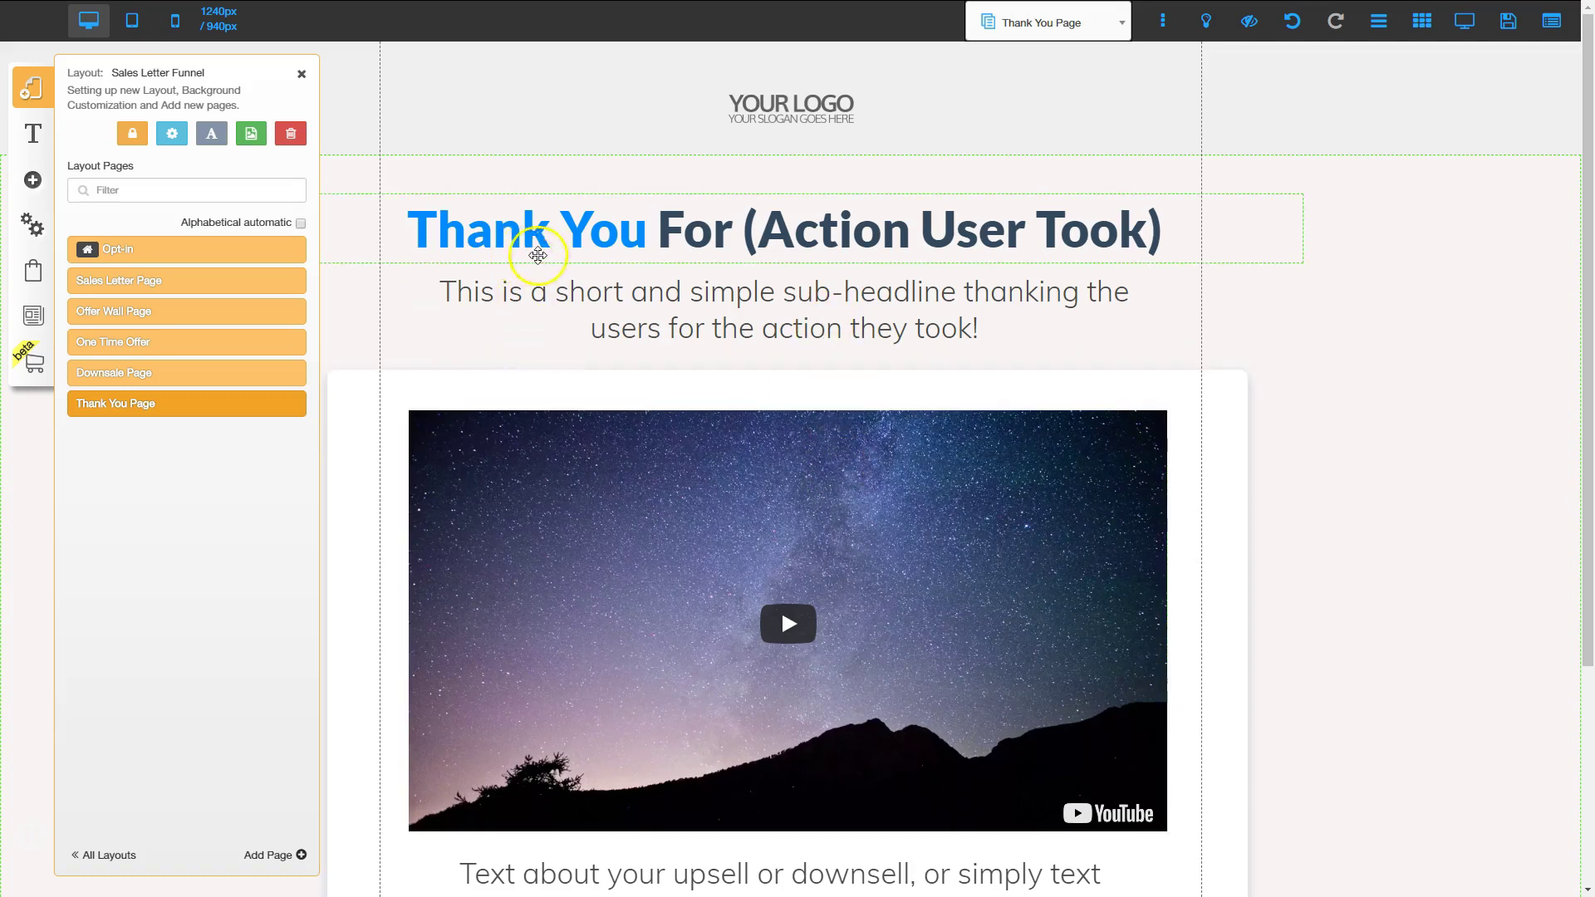
# Open the link action options of the "Call To Action" button on the Thank You Page.
pyautogui.scroll(-3, 858, 540)
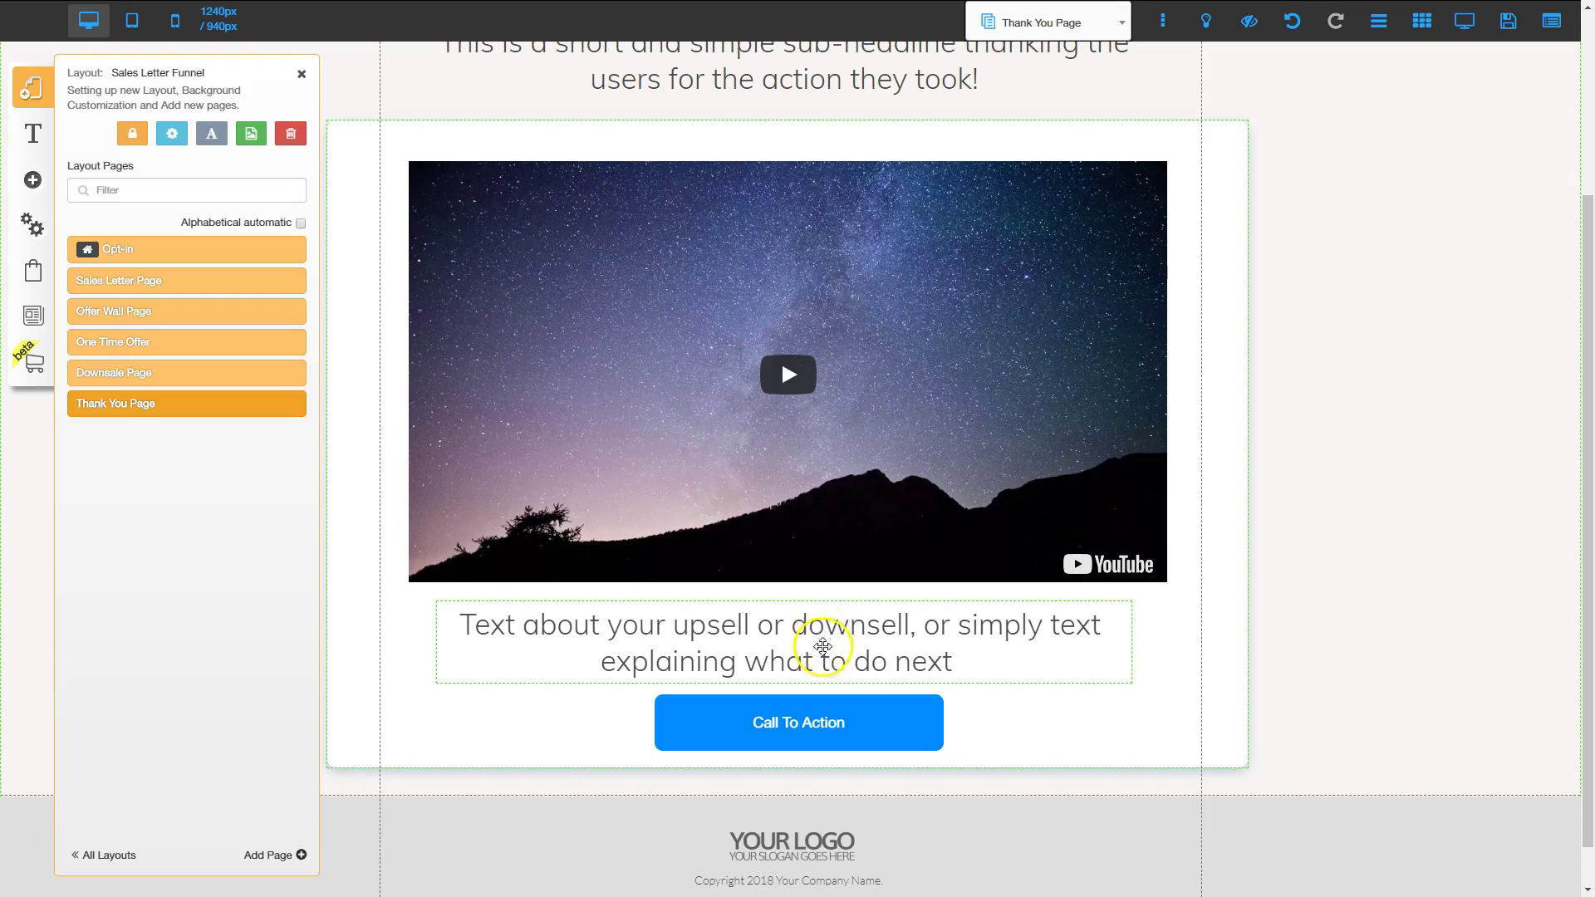
pyautogui.click(816, 720)
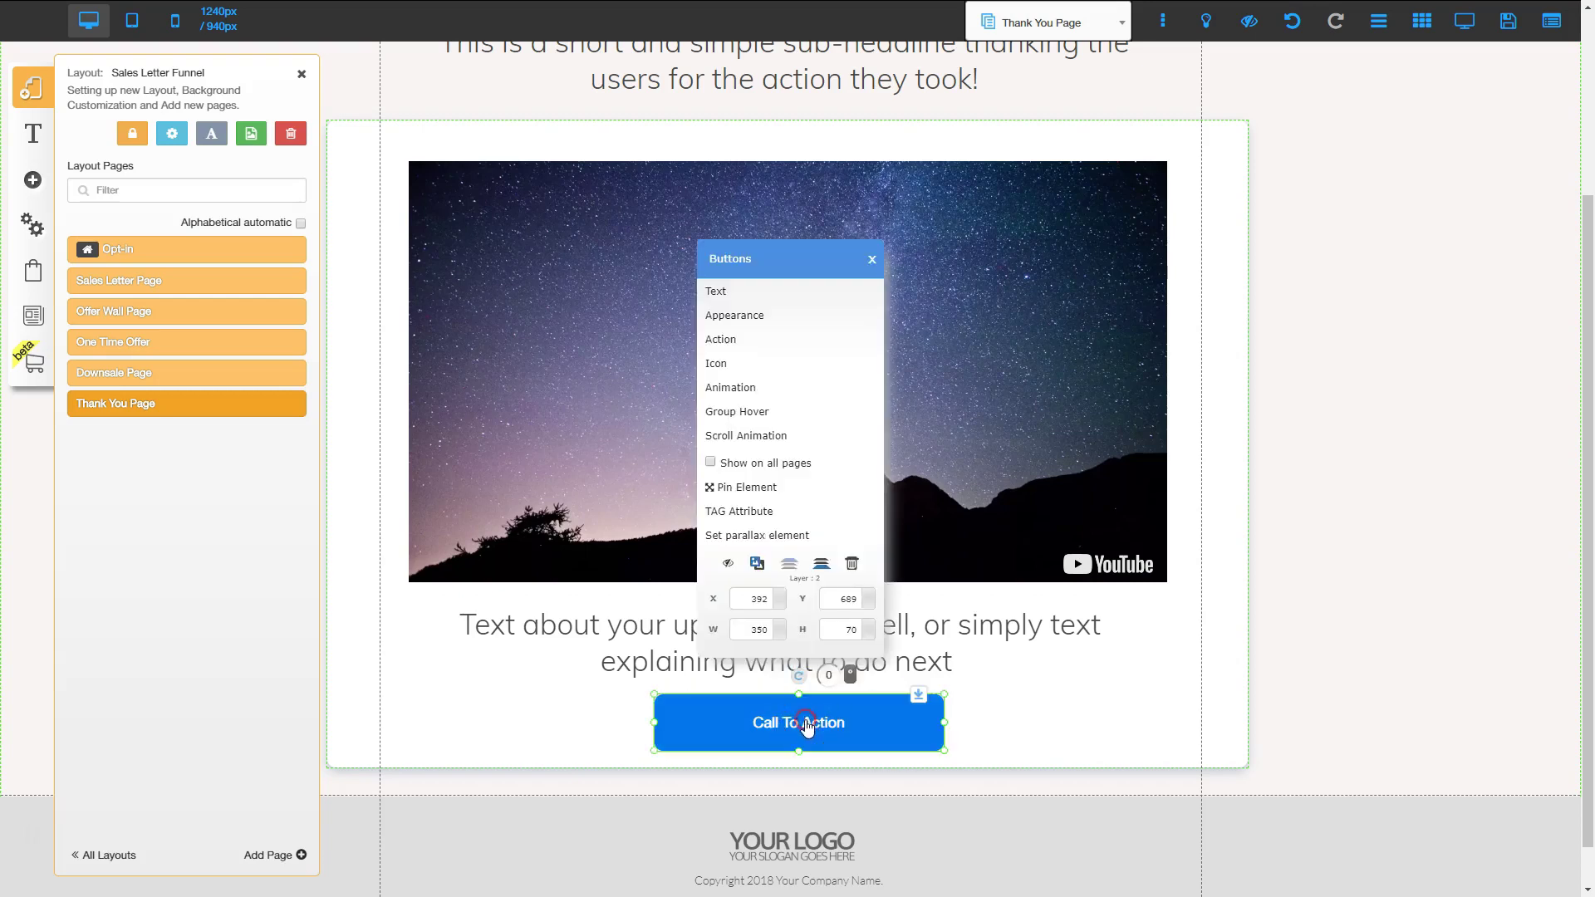
pyautogui.click(721, 340)
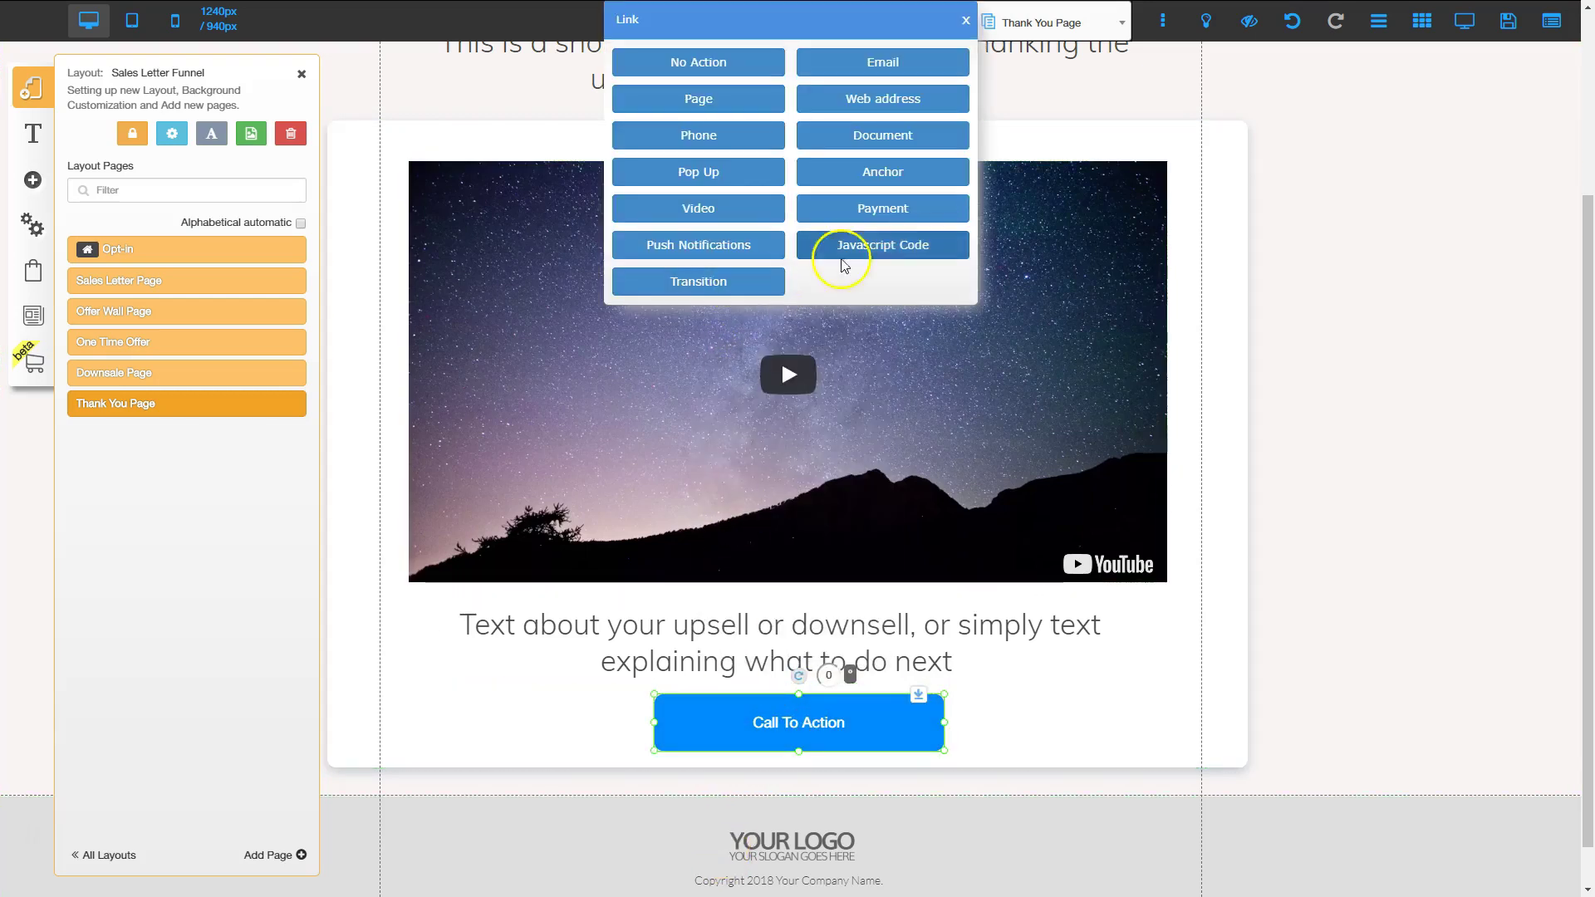